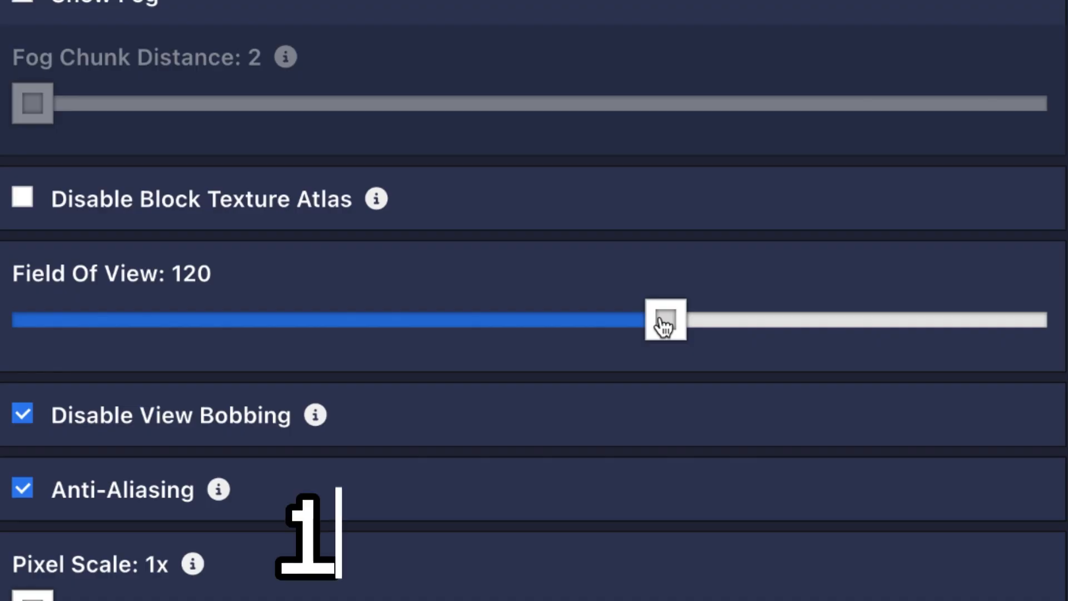
# Step: Lower the Field Of View setting to its minimum
pyautogui.moveTo(668, 328); pyautogui.dragTo(22, 334)
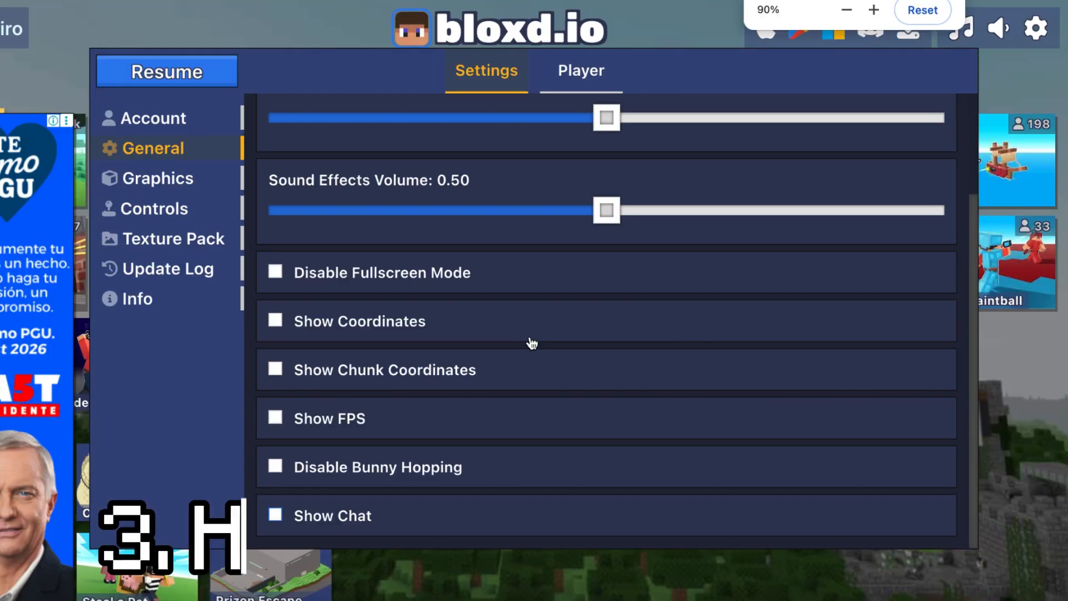
# Step: Reduce the browser page zoom to 50% to give the game a higher resolution
pyautogui.hotkey('ctrl', '-')
pyautogui.hotkey('ctrl', '-')
pyautogui.hotkey('ctrl', '-')
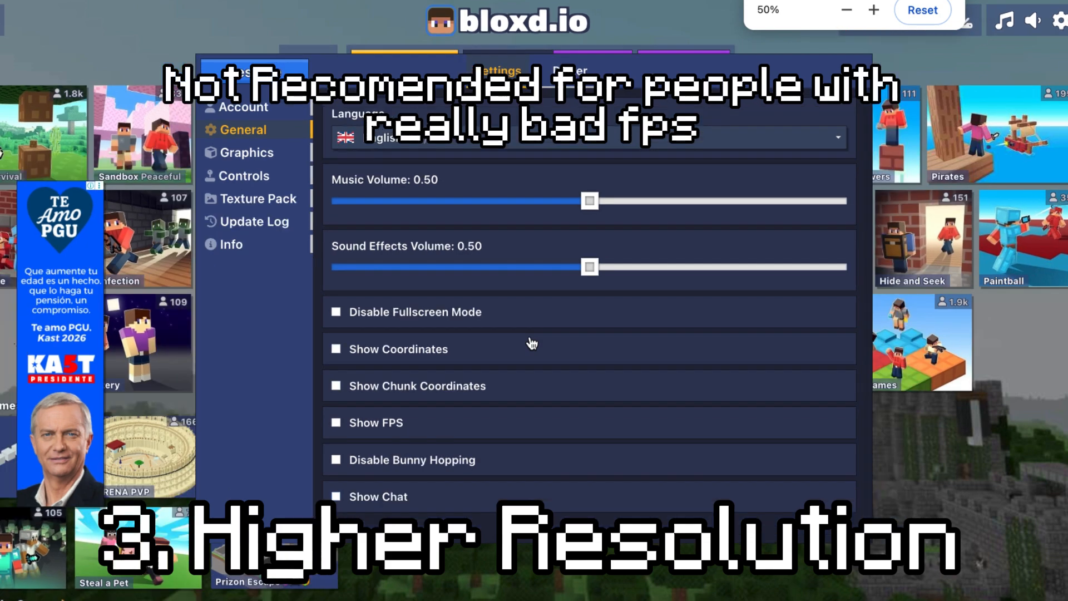
pyautogui.hotkey('ctrl', '-')
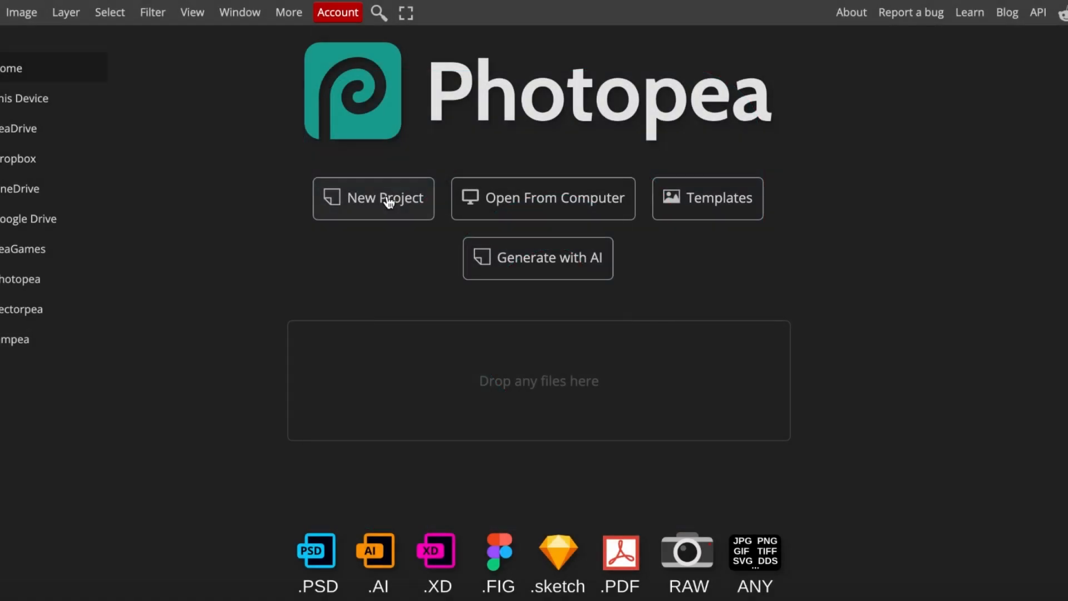
# Step: Create a 1280 x 720 px project with a white background in Photopea and place the game screenshot in it
pyautogui.click(388, 200)
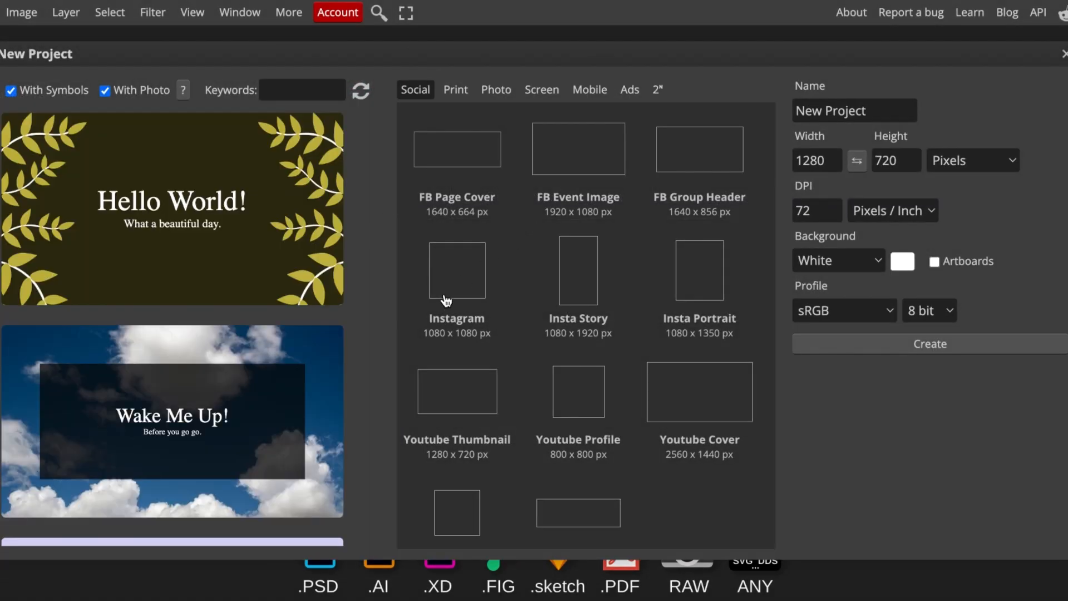
pyautogui.scroll(-1, 501, 292)
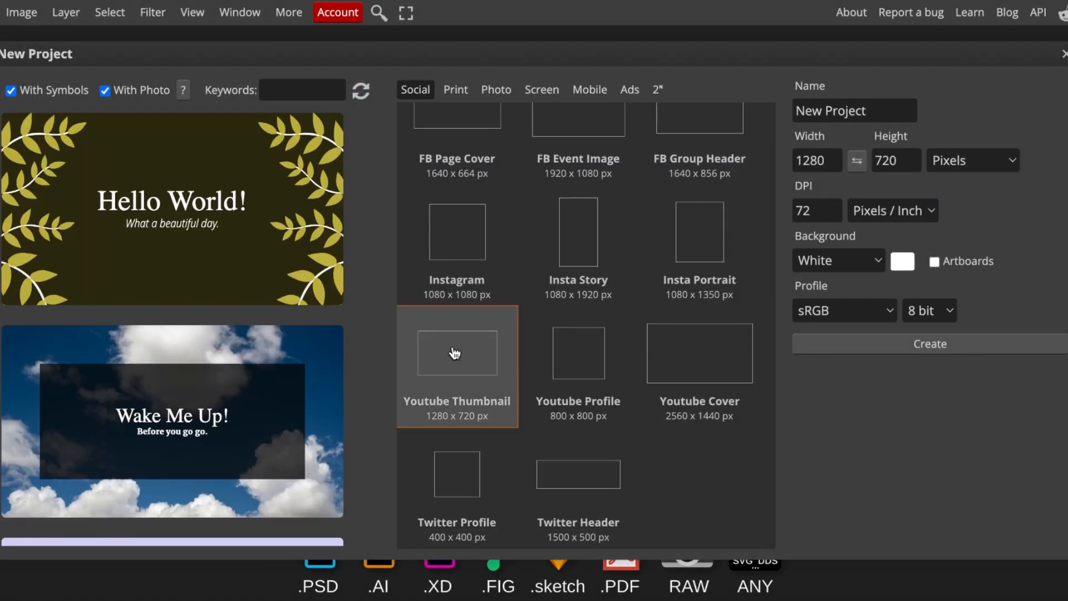
pyautogui.click(856, 346)
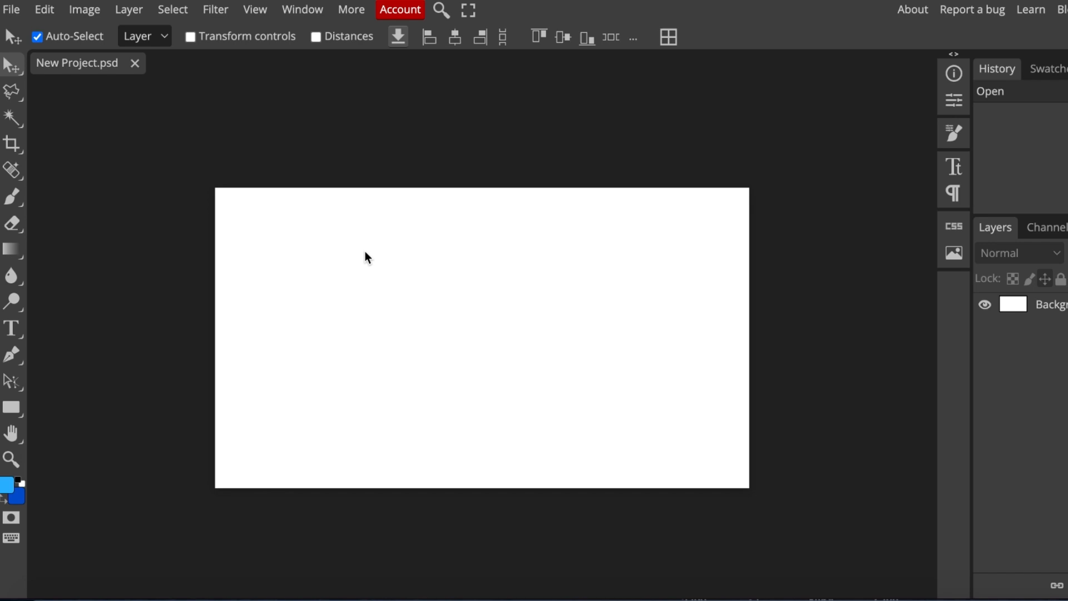
pyautogui.click(5, 11)
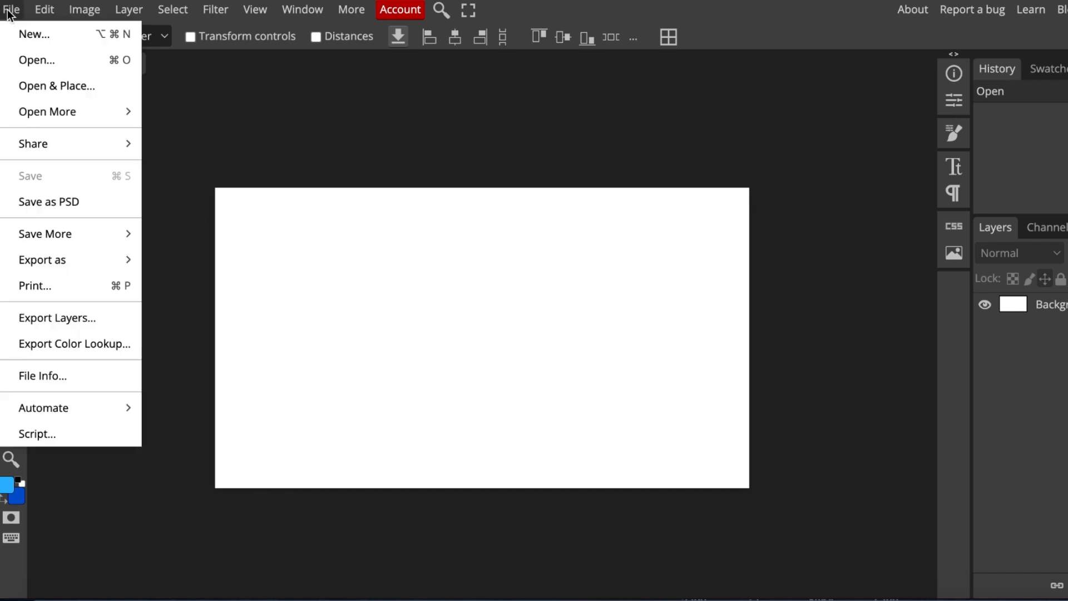
pyautogui.click(48, 65)
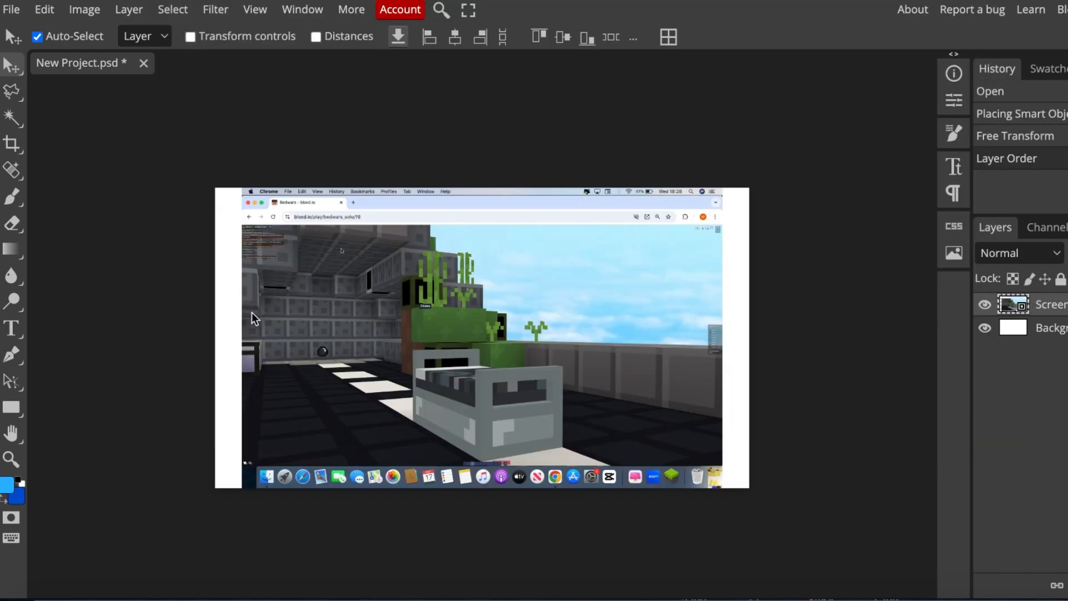
# Step: Enlarge and reposition the screenshot with Free Transform so the game view fills the canvas without the browser bars
pyautogui.click(44, 8)
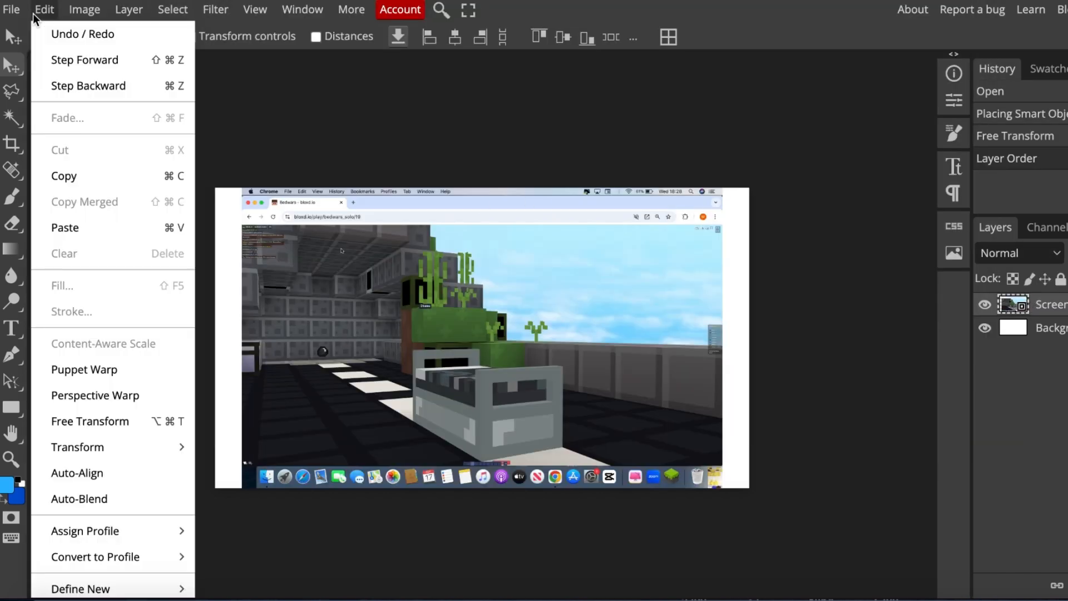
pyautogui.click(100, 422)
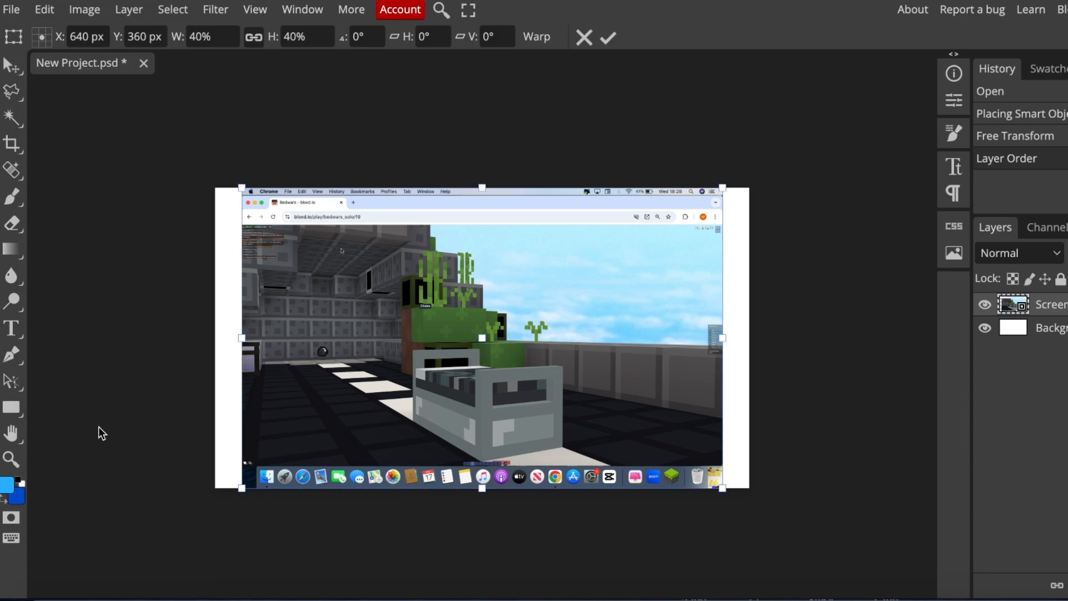
pyautogui.moveTo(243, 184); pyautogui.dragTo(193, 157)
pyautogui.moveTo(723, 489); pyautogui.dragTo(779, 514)
pyautogui.moveTo(484, 157); pyautogui.dragTo(484, 93)
pyautogui.moveTo(515, 266); pyautogui.dragTo(513, 271)
pyautogui.click(607, 37)
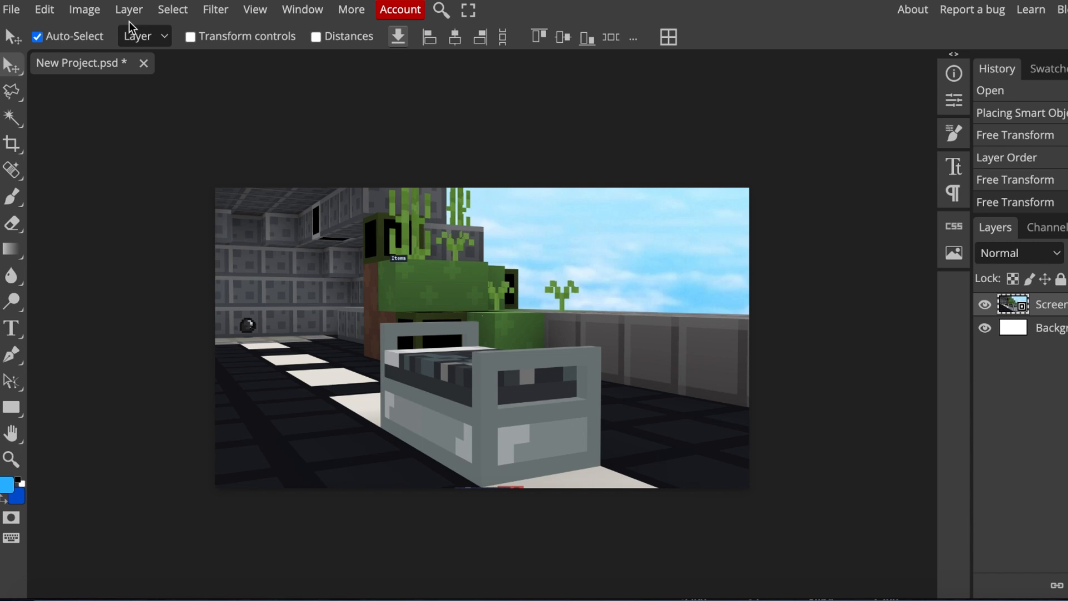
# Step: Outline the shaded long side of the bed, including its two posts, with a Polygonal Lasso selection
pyautogui.click(10, 97)
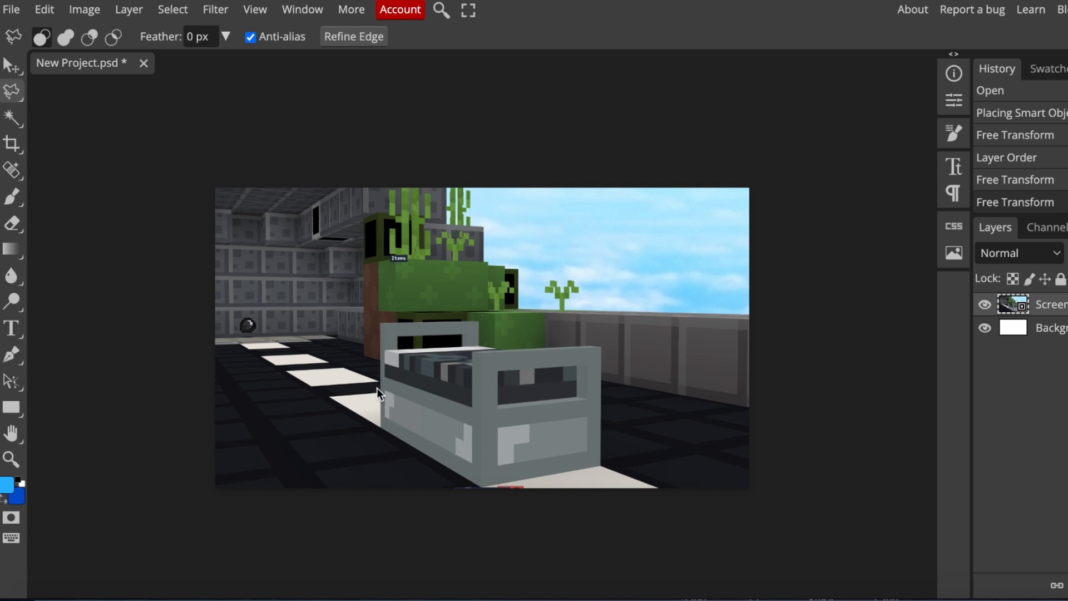
pyautogui.click(11, 65)
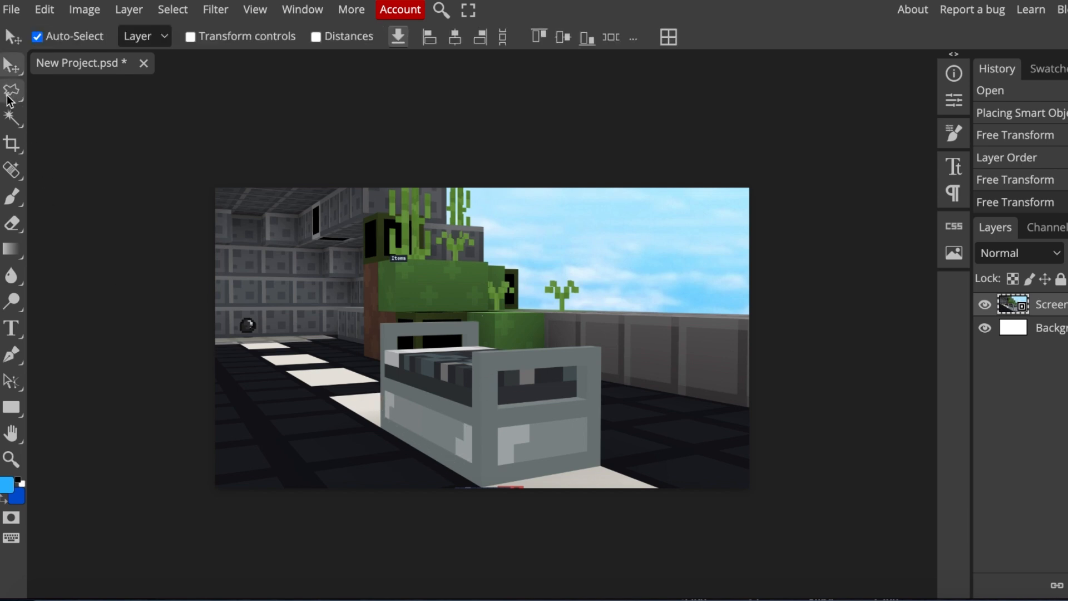
pyautogui.click(10, 94)
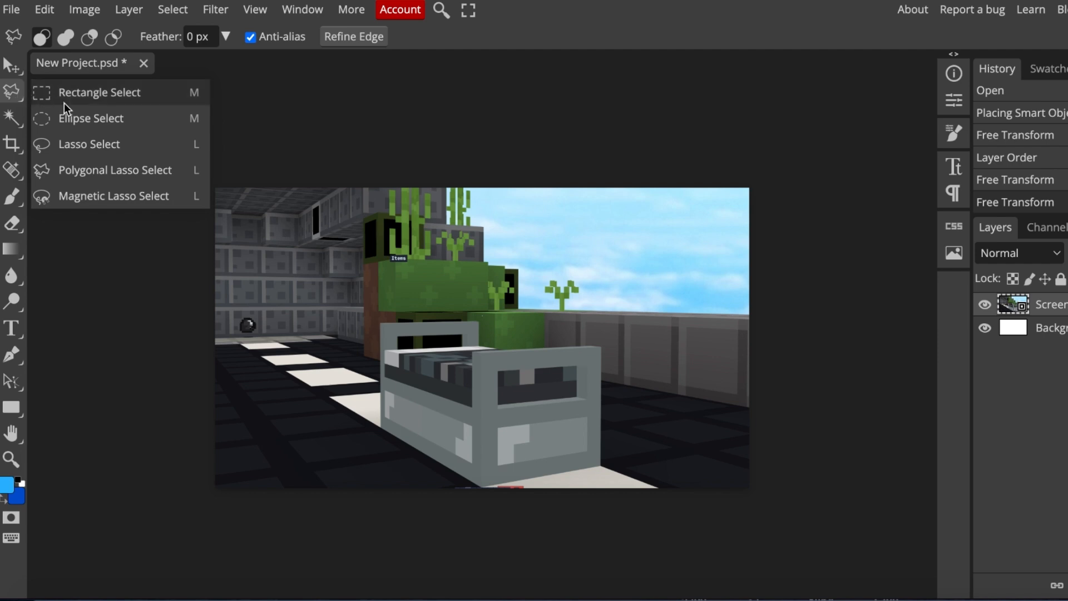
pyautogui.click(119, 178)
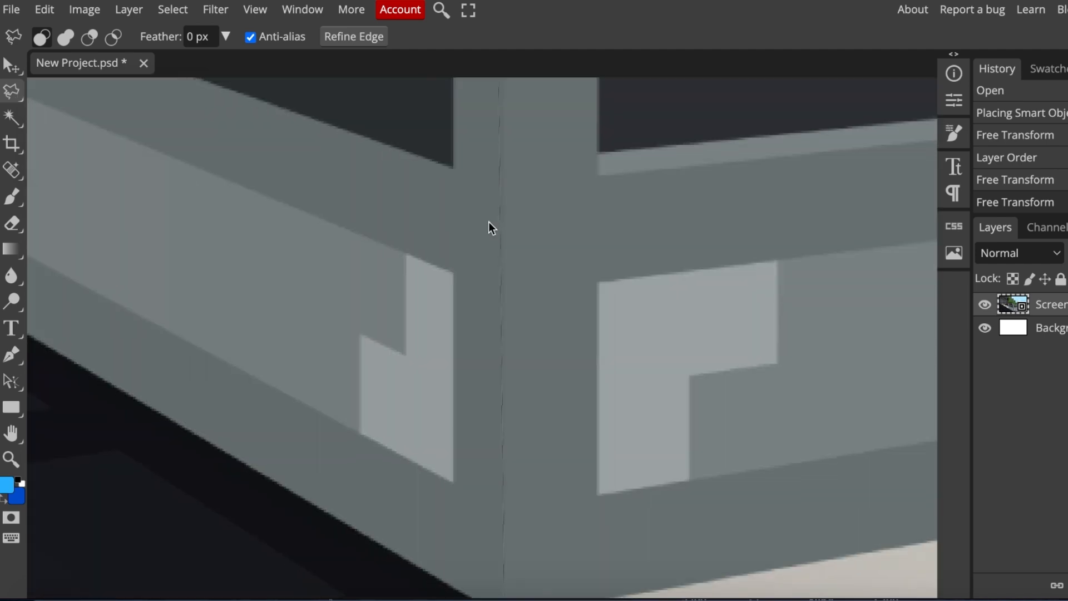
pyautogui.scroll(-1, 489, 222)
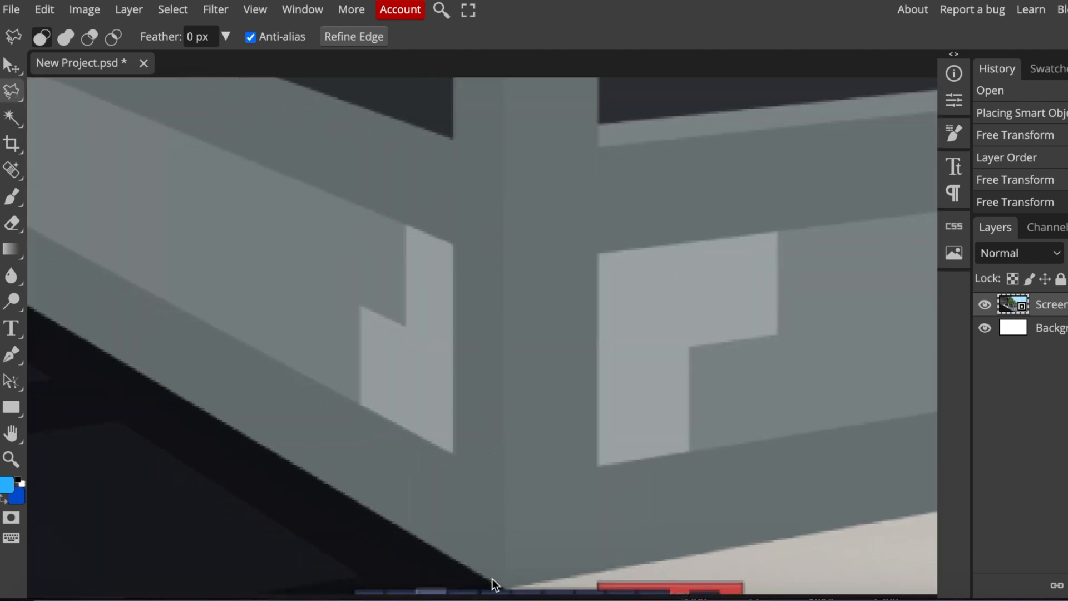
pyautogui.scroll(6, 492, 314)
pyautogui.scroll(-9, 492, 314)
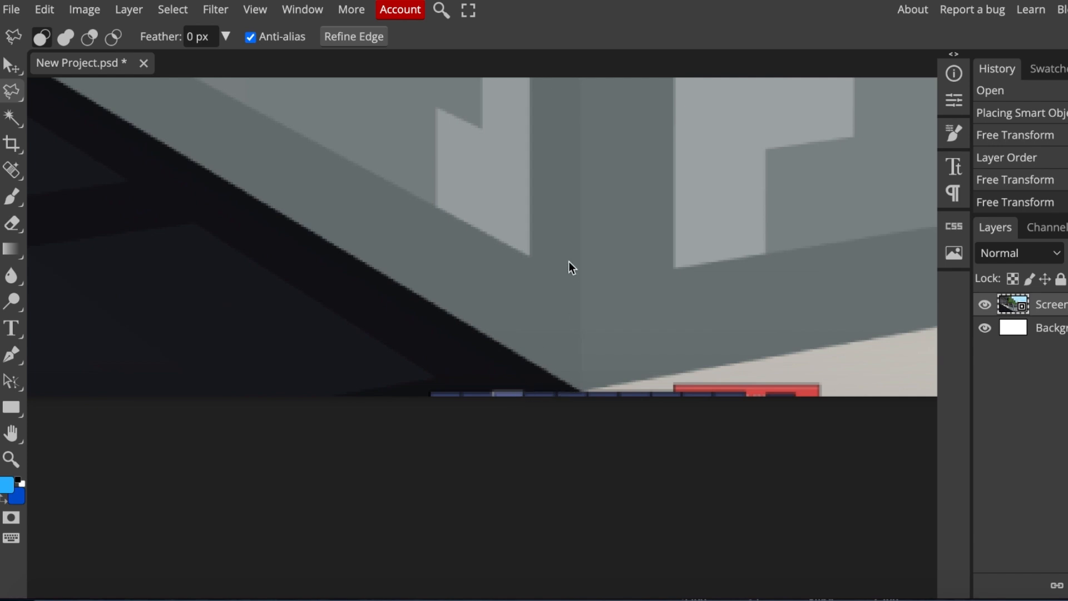
pyautogui.scroll(5, 586, 152)
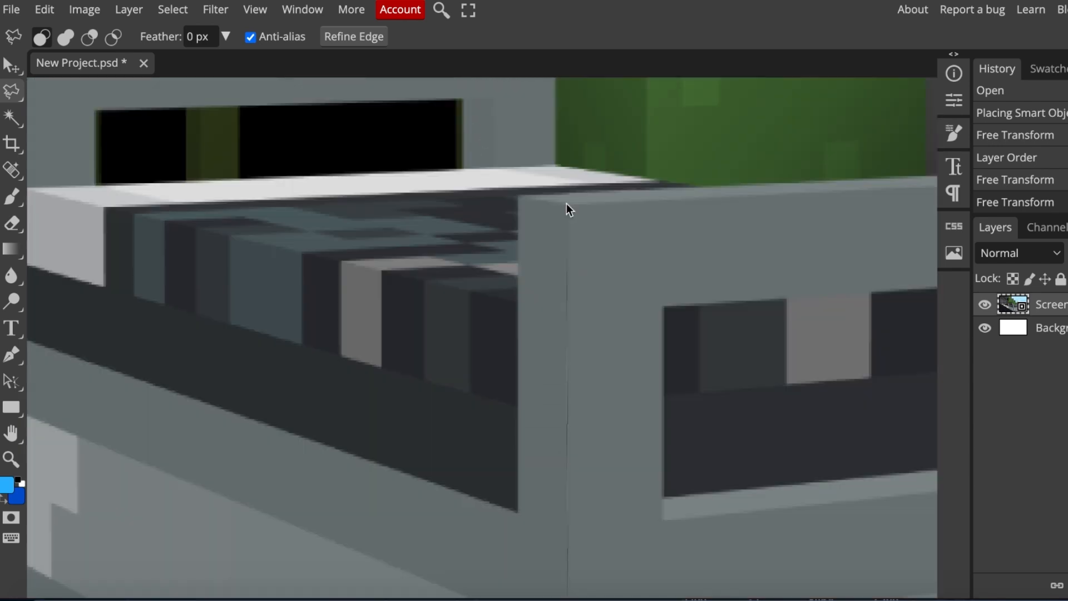
pyautogui.click(566, 204)
pyautogui.click(519, 195)
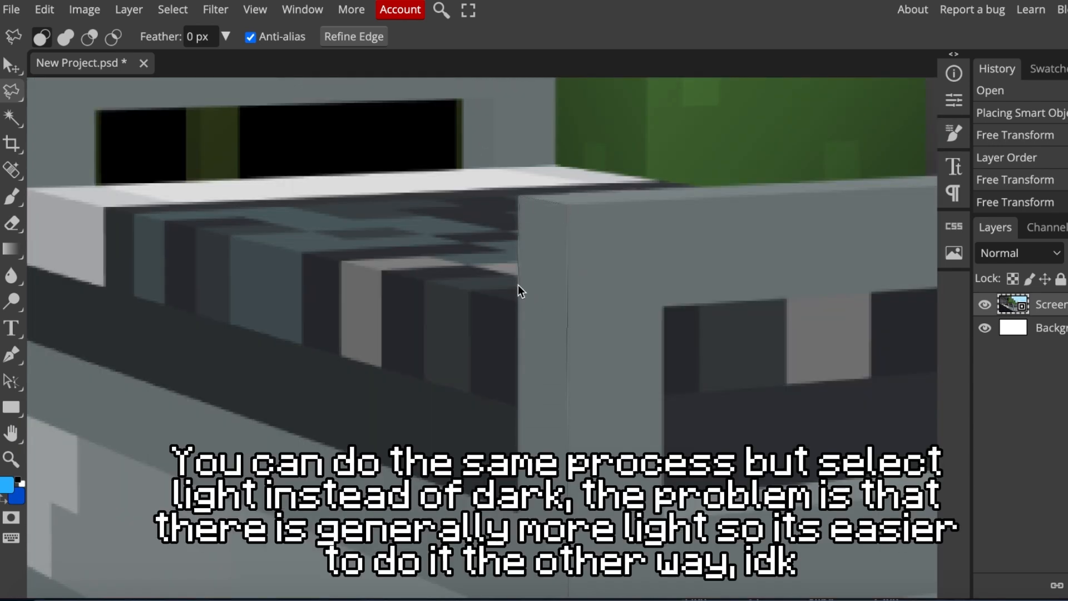
pyautogui.click(518, 301)
pyautogui.hscroll(-3, 142, 196)
pyautogui.click(144, 194)
pyautogui.scroll(3, 143, 186)
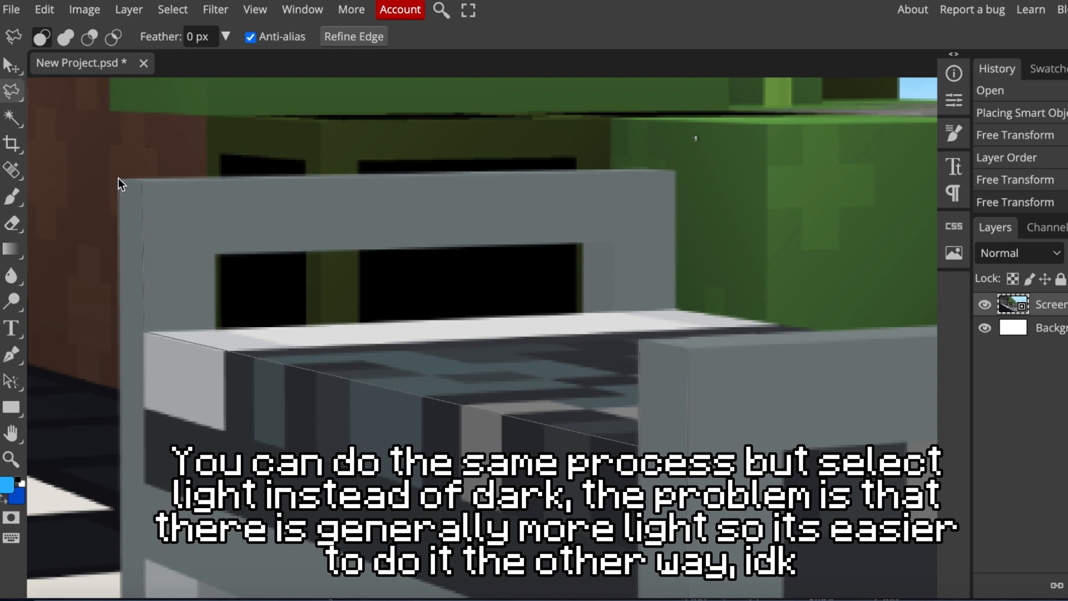
pyautogui.click(118, 178)
pyautogui.scroll(-6, 119, 184)
pyautogui.click(125, 431)
pyautogui.scroll(-5, 125, 431)
pyautogui.hscroll(2, 125, 431)
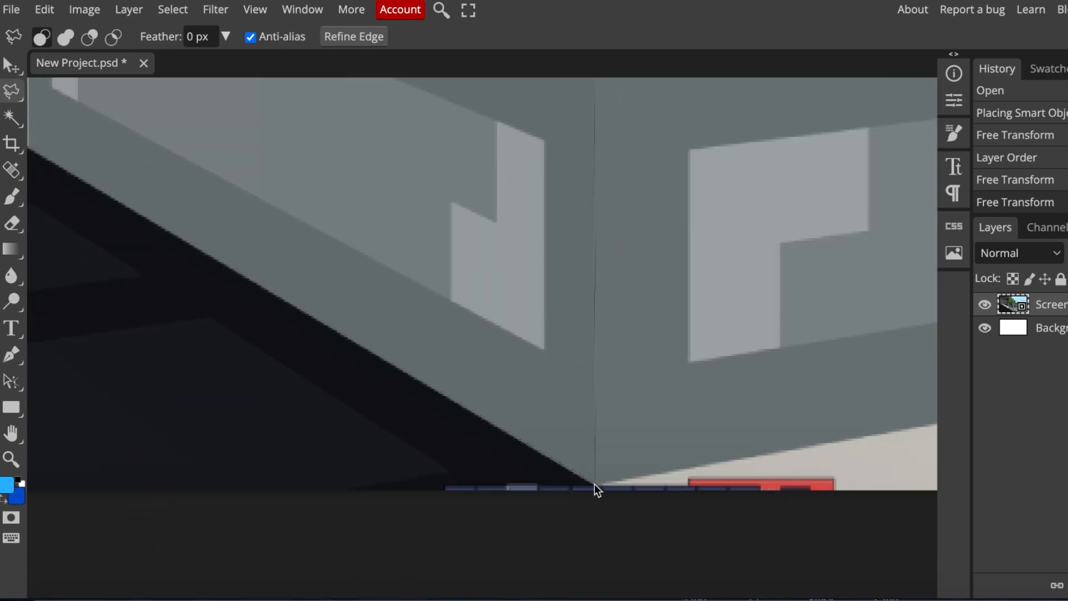
pyautogui.click(594, 482)
pyautogui.scroll(-3, 660, 231)
pyautogui.scroll(-5, 660, 226)
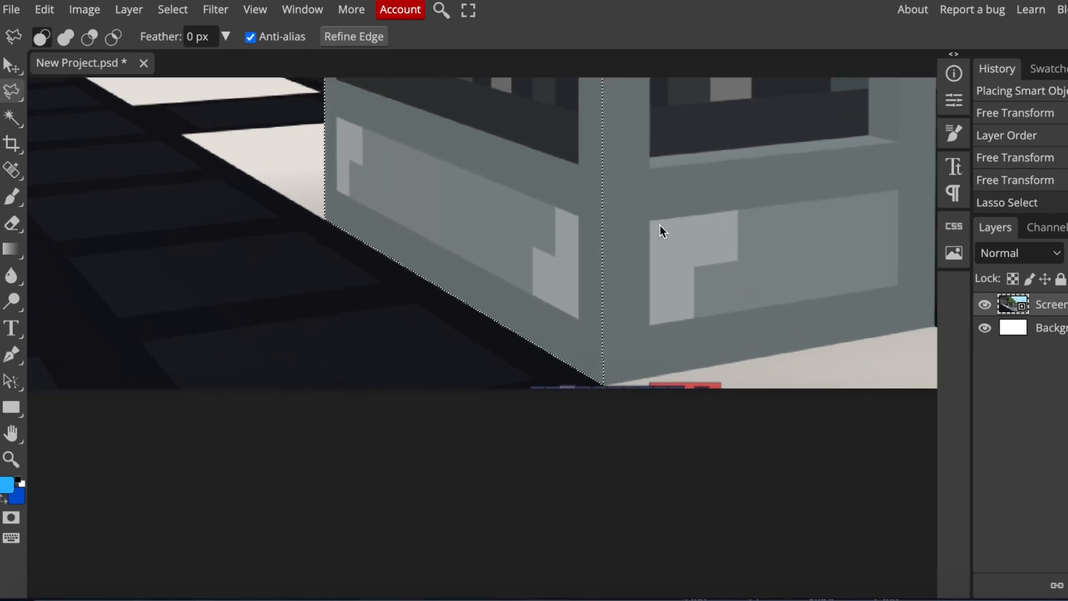
# Step: Copy the selected side of the bed and paste it as a new layer
pyautogui.scroll(3, 660, 225)
pyautogui.hscroll(1, 659, 225)
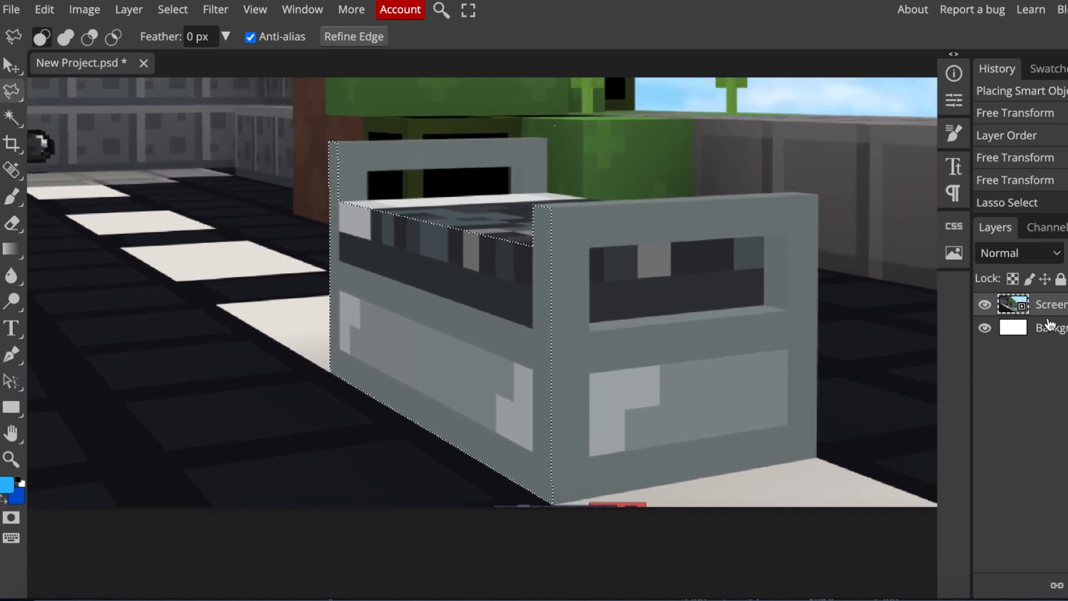
pyautogui.hotkey('ctrl', 'c')
pyautogui.hotkey('ctrl', 'v')
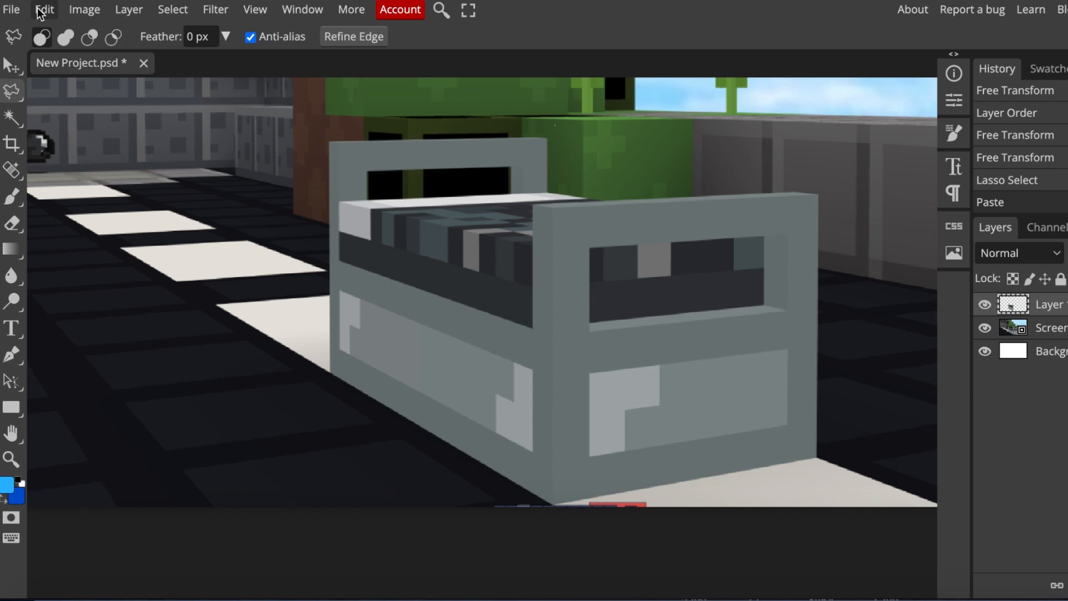
# Step: Outline the shaded gray wall behind the bed with the Polygonal Lasso and paste it as a new layer
pyautogui.scroll(-2, 349, 156)
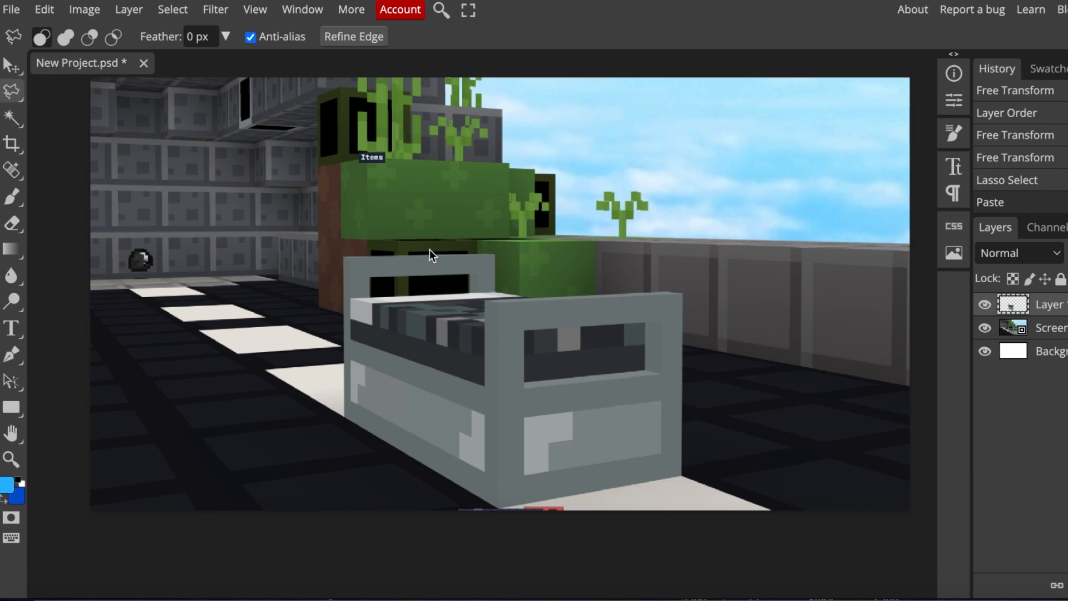
pyautogui.hscroll(-3, 269, 333)
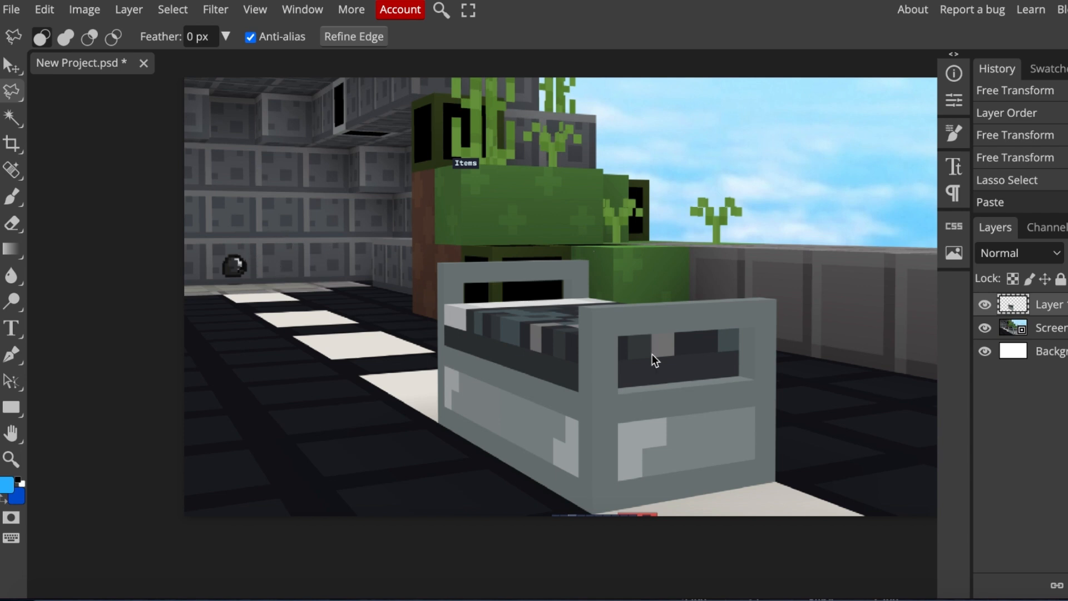
pyautogui.hscroll(5, 652, 354)
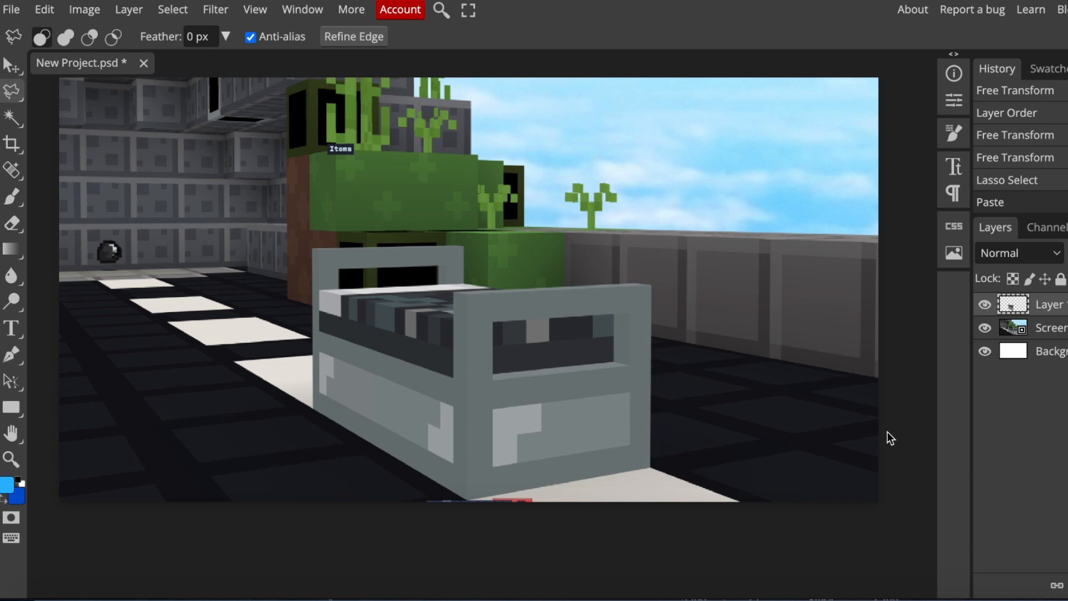
pyautogui.scroll(5, 879, 376)
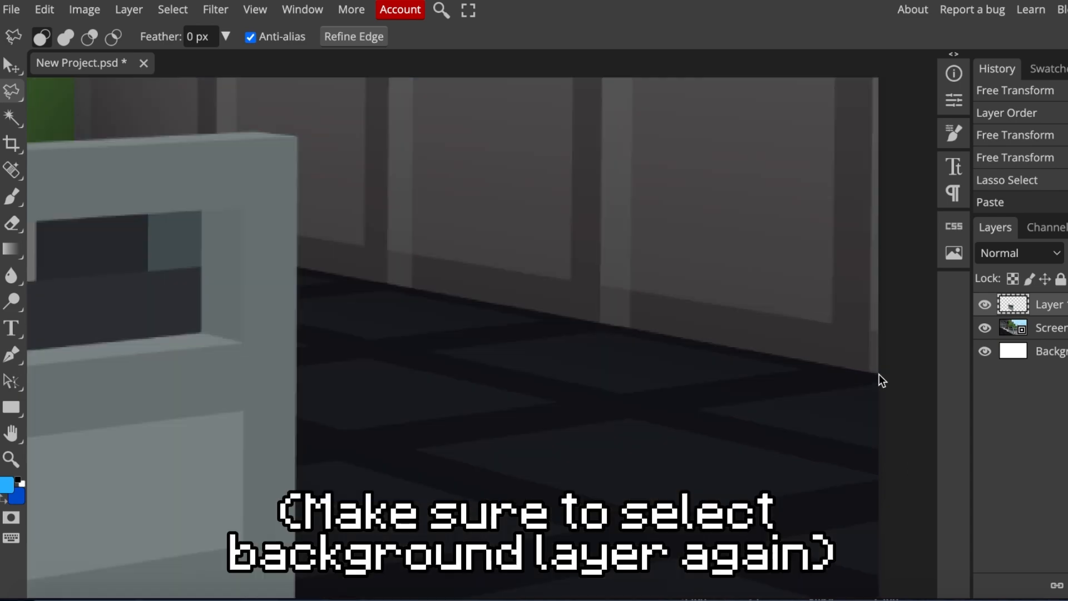
pyautogui.click(879, 375)
pyautogui.hscroll(-5, 213, 188)
pyautogui.hscroll(5, 792, 415)
pyautogui.click(792, 415)
pyautogui.scroll(-5, 792, 415)
pyautogui.hotkey('ctrl', 'v')
# Step: Try to copy the shaded face of the lower green block from the screenshot layer to its own layer
pyautogui.click(1048, 356)
pyautogui.scroll(5, 319, 294)
pyautogui.click(343, 267)
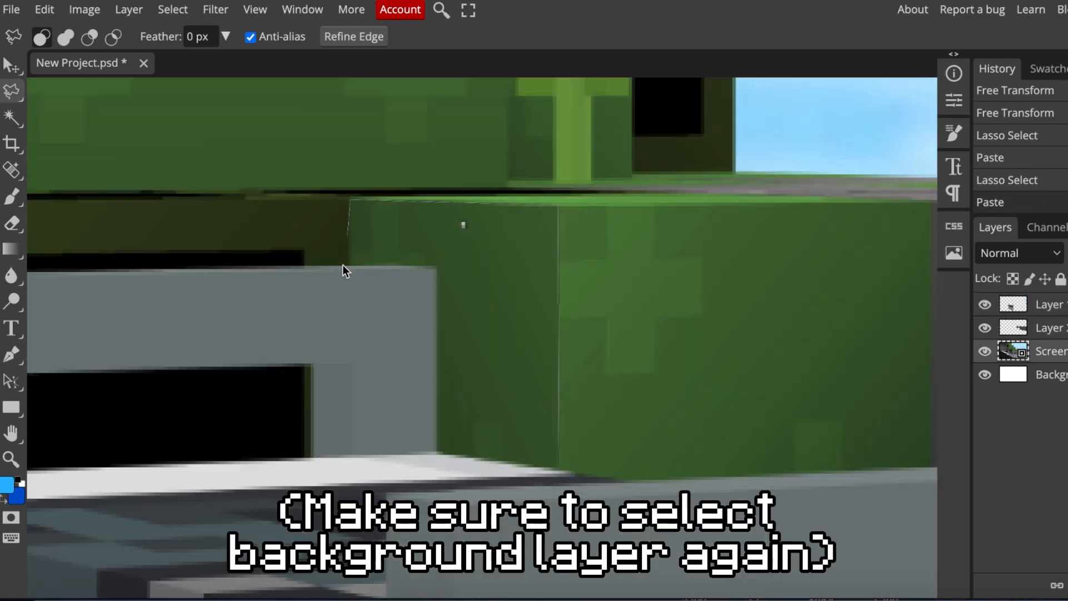
pyautogui.click(437, 269)
pyautogui.hotkey('ctrl', 'v')
pyautogui.scroll(-3, 437, 356)
pyautogui.click(1048, 375)
pyautogui.scroll(3, 533, 356)
pyautogui.click(317, 208)
pyautogui.hotkey('ctrl', 'z')
# Step: Outline the shaded left faces of the upper green block and brown trunk and copy them to a new layer
pyautogui.scroll(5, 212, 265)
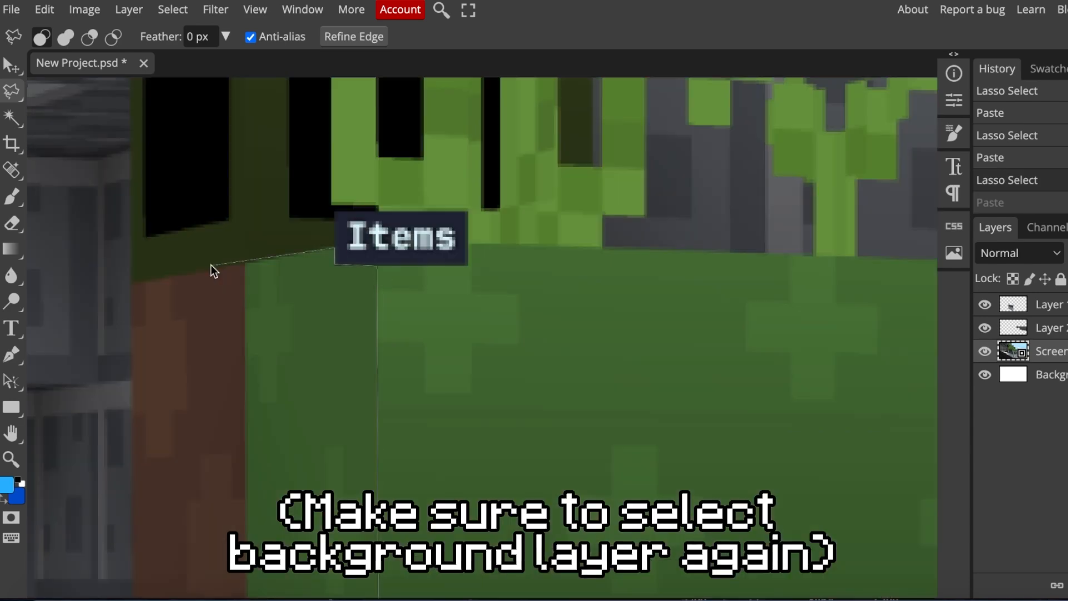
pyautogui.scroll(-5, 288, 459)
pyautogui.click(632, 286)
pyautogui.hotkey('ctrl', 'c')
pyautogui.hotkey('ctrl', 'v')
# Step: Outline a small dark area behind the bed's headboard on the screenshot layer and paste it as a new layer
pyautogui.scroll(-3, 631, 286)
pyautogui.click(1056, 378)
pyautogui.scroll(3, 465, 445)
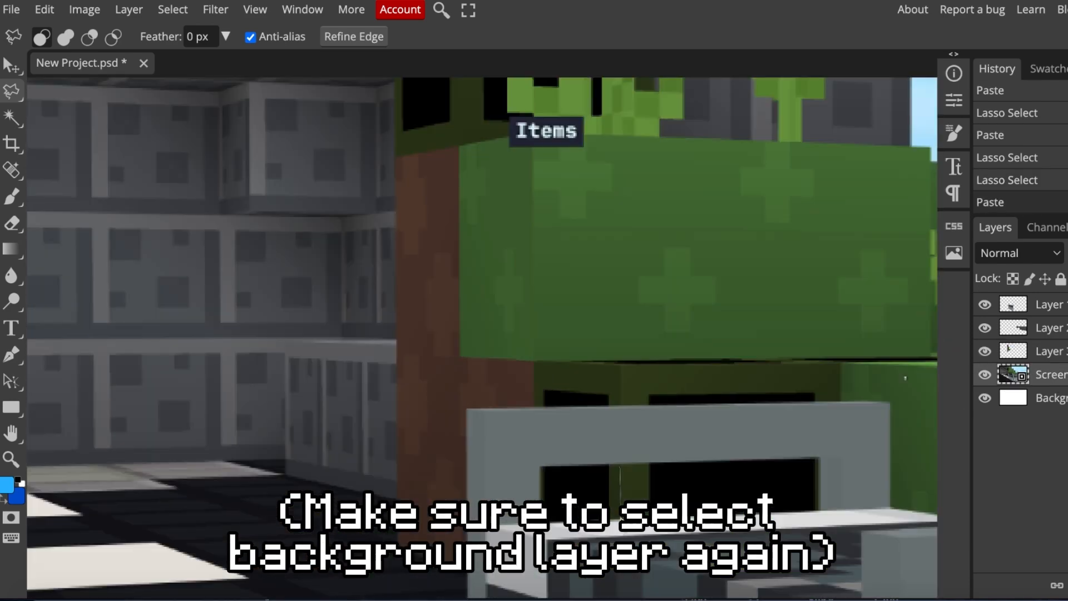
pyautogui.click(564, 422)
pyautogui.hotkey('ctrl', 'v')
# Step: Try to erase the light speck on the lower green block with the Eraser
pyautogui.scroll(-5, 360, 281)
pyautogui.scroll(3, 598, 358)
pyautogui.press('e')
pyautogui.click(1039, 348)
pyautogui.click(524, 281)
pyautogui.hotkey('ctrl', 'z')
# Step: Select another small area of the screenshot layer with the lasso and paste it as a new layer
pyautogui.click(1048, 398)
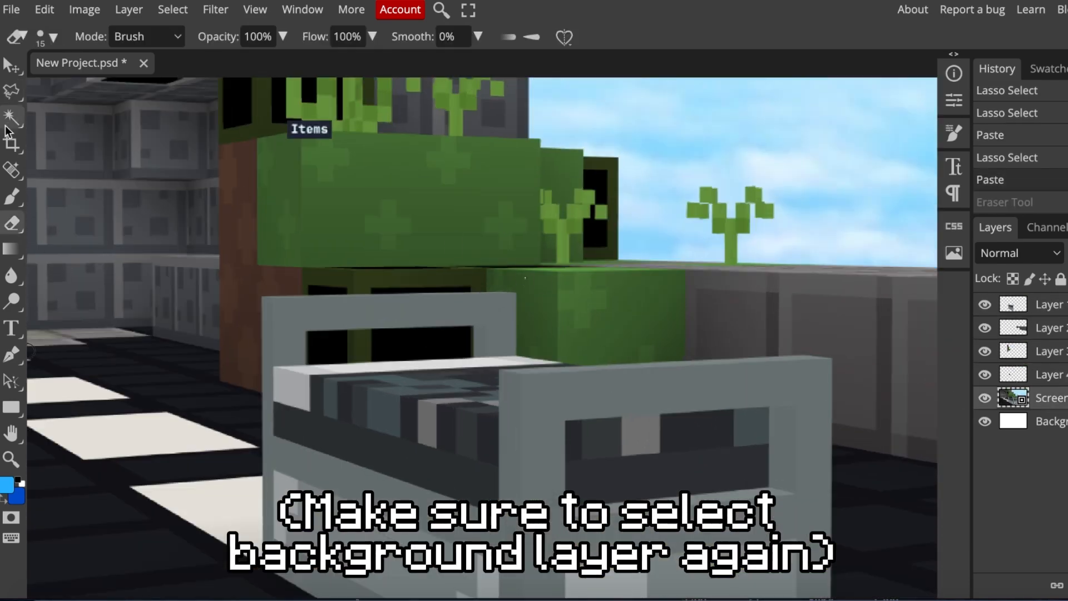
pyautogui.press('l')
pyautogui.scroll(3, 550, 311)
pyautogui.click(549, 357)
pyautogui.hotkey('ctrl', 'v')
# Step: Check what Layer 4 contains by toggling its visibility, and make Layer 5 active
pyautogui.click(1051, 326)
pyautogui.click(984, 376)
pyautogui.keyDown('alt'); pyautogui.click(984, 376); pyautogui.keyUp('alt')
pyautogui.click(1049, 398)
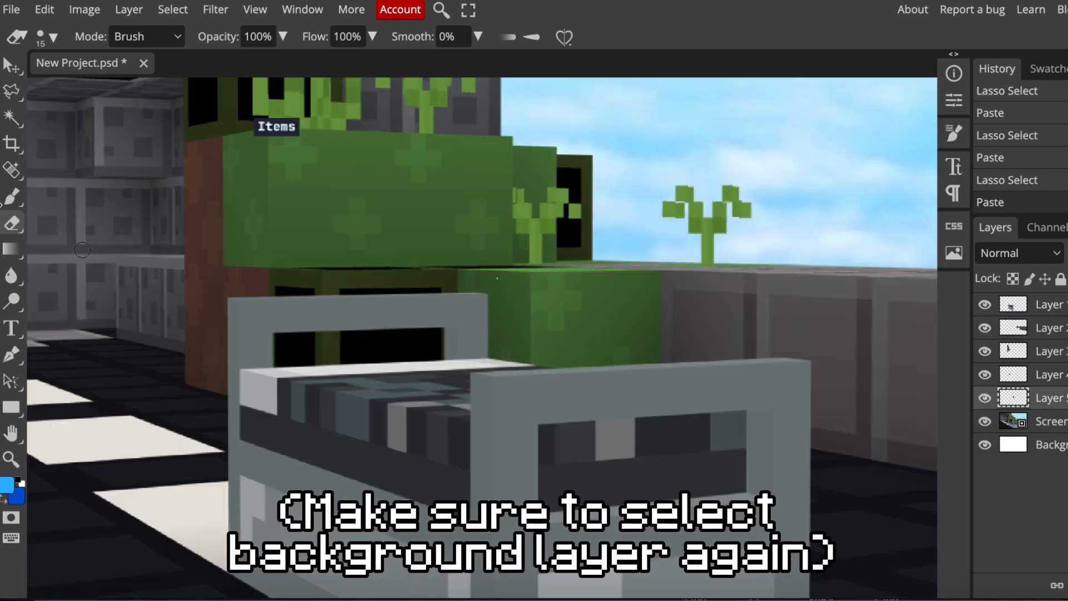
# Step: Paint over the light speck on the lower green block with the Brush, using the block's own dark green #3a5c2c
pyautogui.click(12, 198)
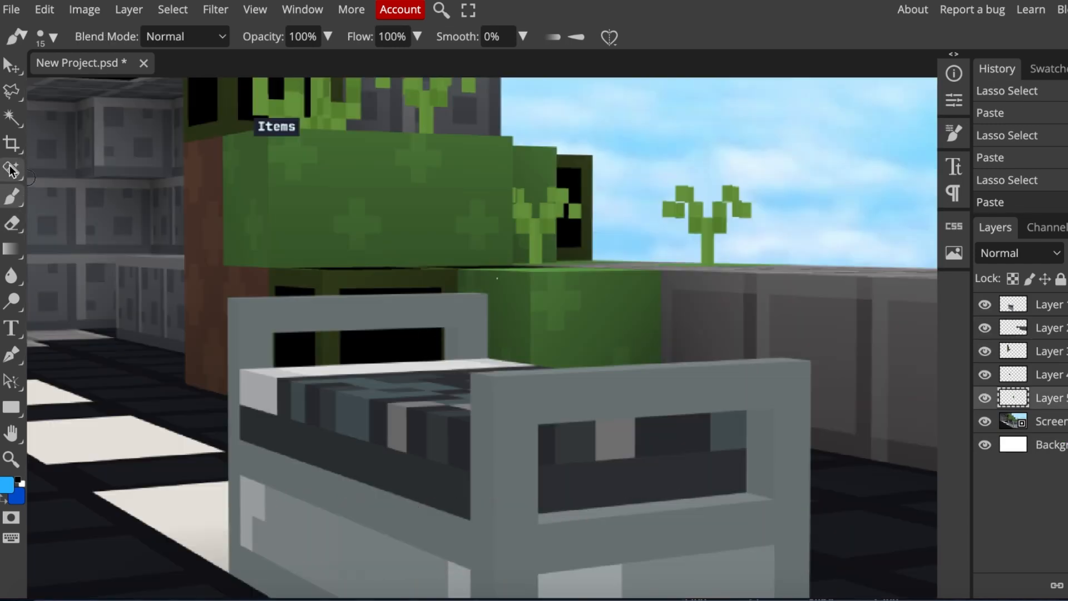
pyautogui.scroll(6, 488, 278)
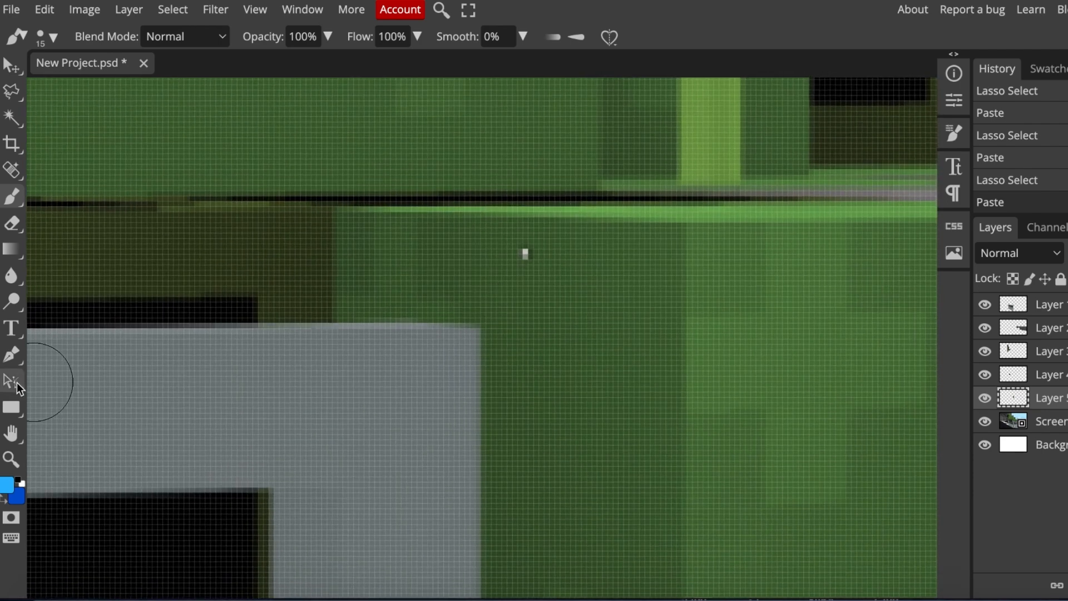
pyautogui.click(6, 484)
pyautogui.click(591, 317)
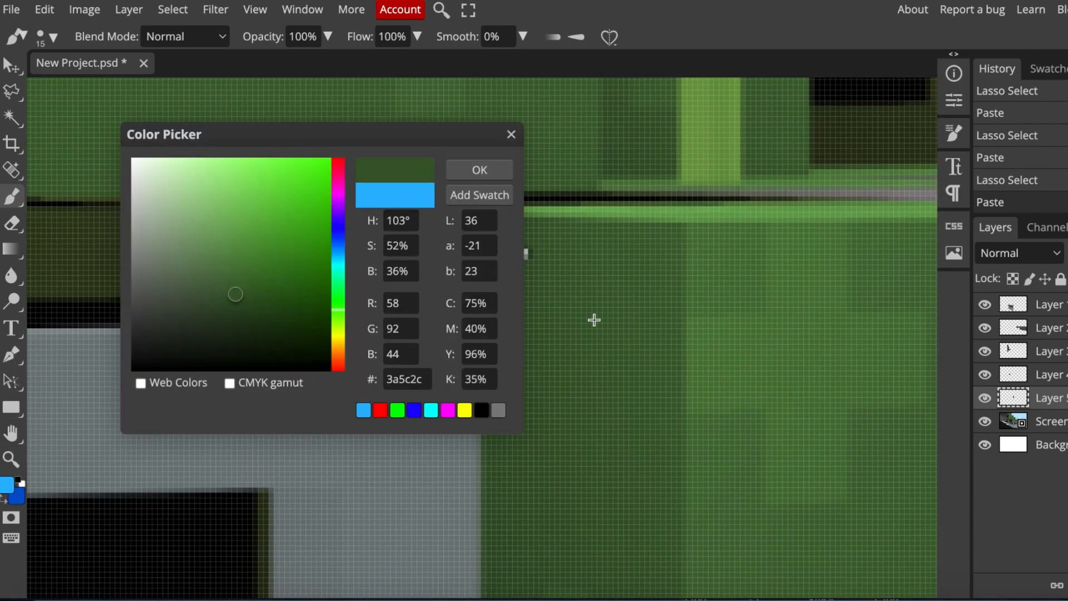
pyautogui.click(460, 173)
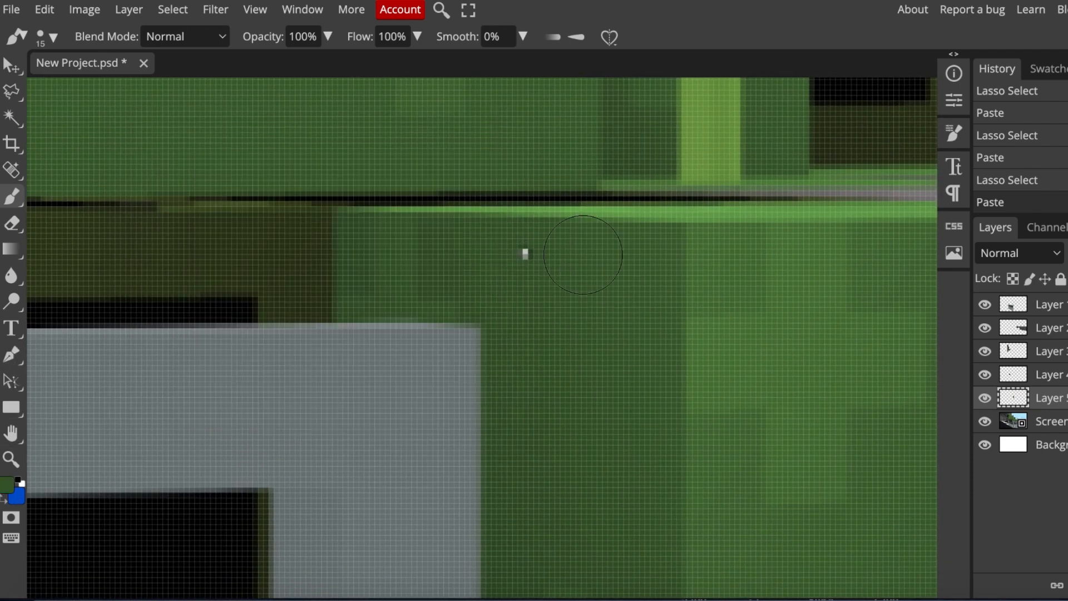
pyautogui.click(535, 270)
pyautogui.scroll(-4, 576, 345)
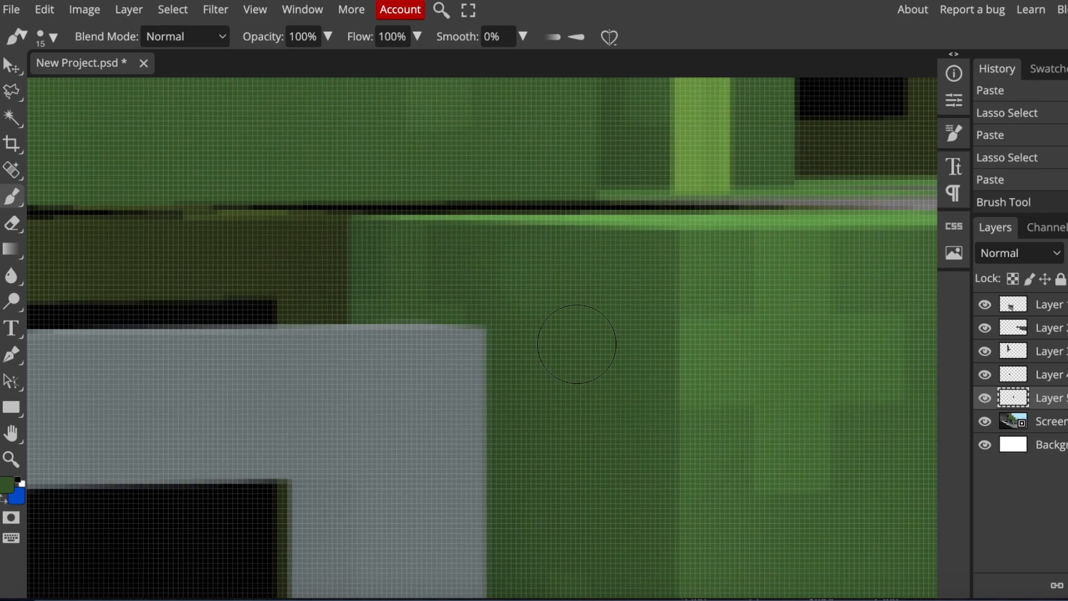
pyautogui.click(579, 345)
pyautogui.press('v')
pyautogui.scroll(-5, 385, 371)
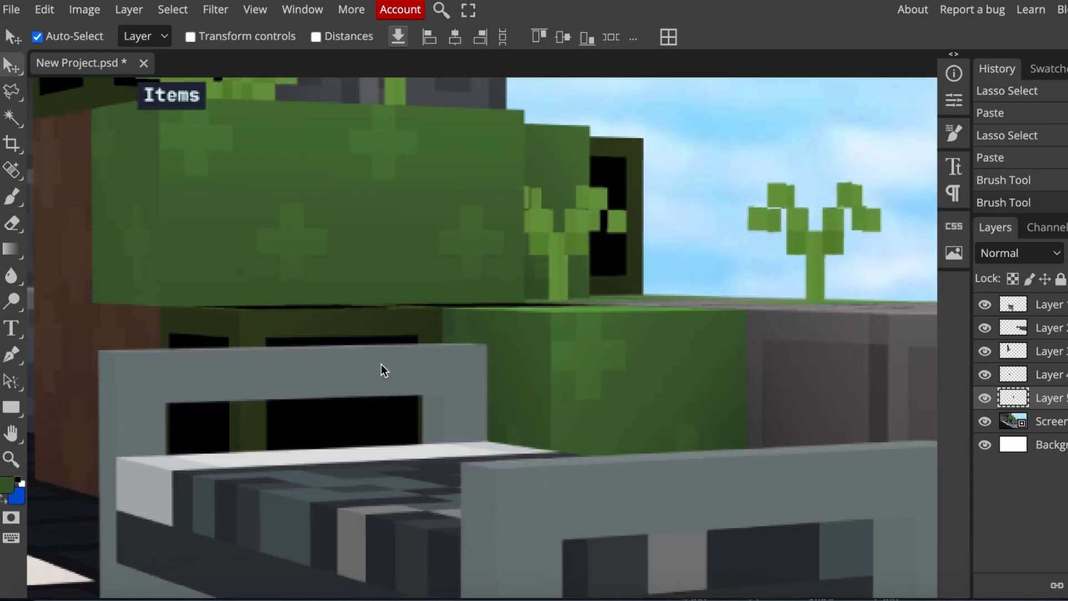
pyautogui.scroll(-2, 422, 356)
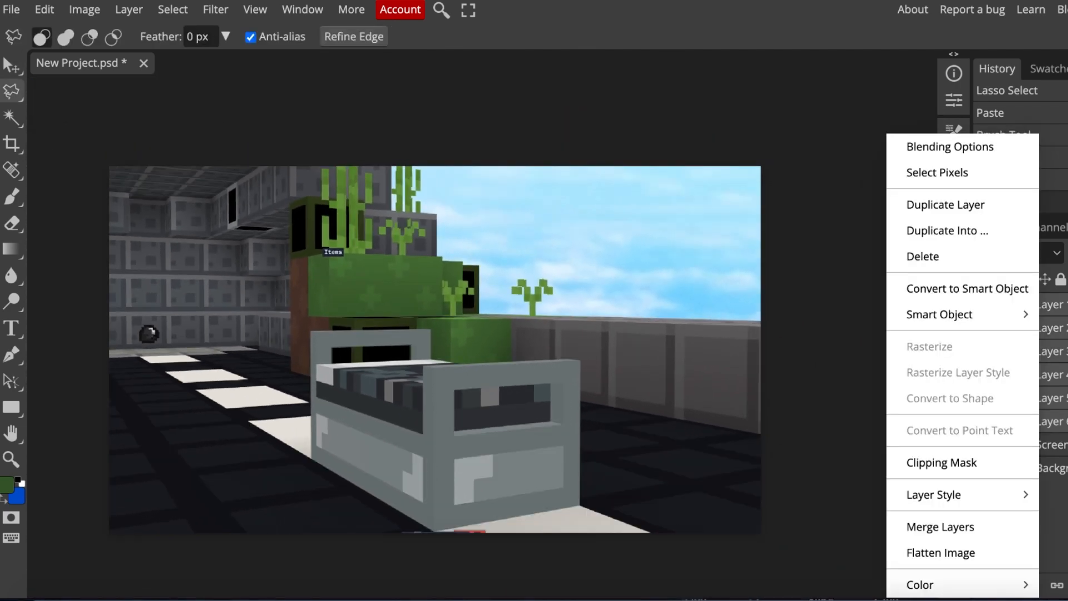
# Step: Convert the six cut-out layers, Layer 1 through Layer 6, into a single smart object
pyautogui.press('Escape')
pyautogui.click(1064, 304)
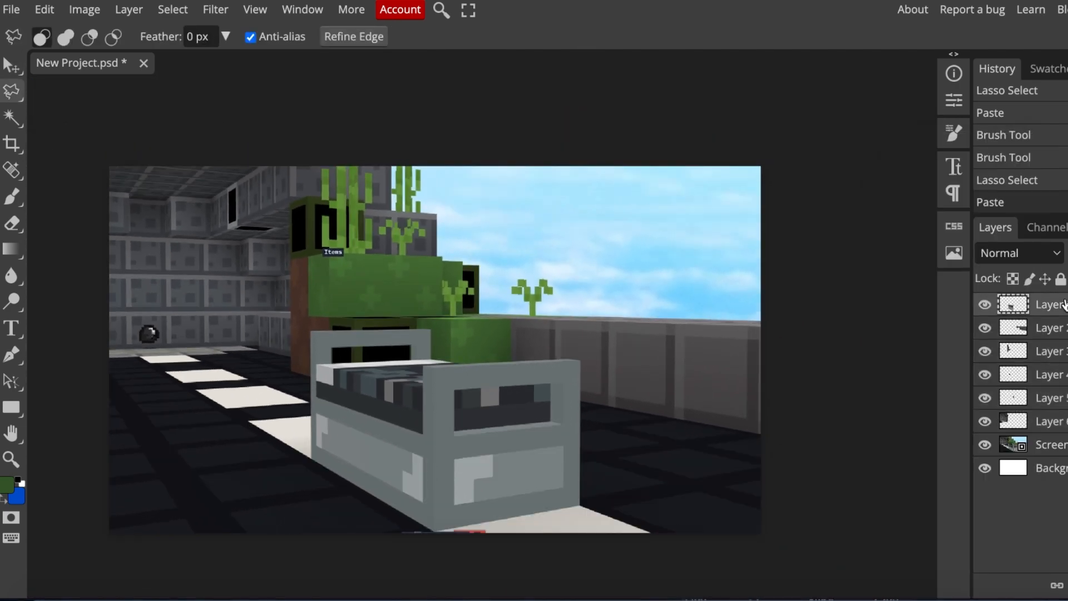
pyautogui.click(1042, 420)
pyautogui.rightClick(1042, 420)
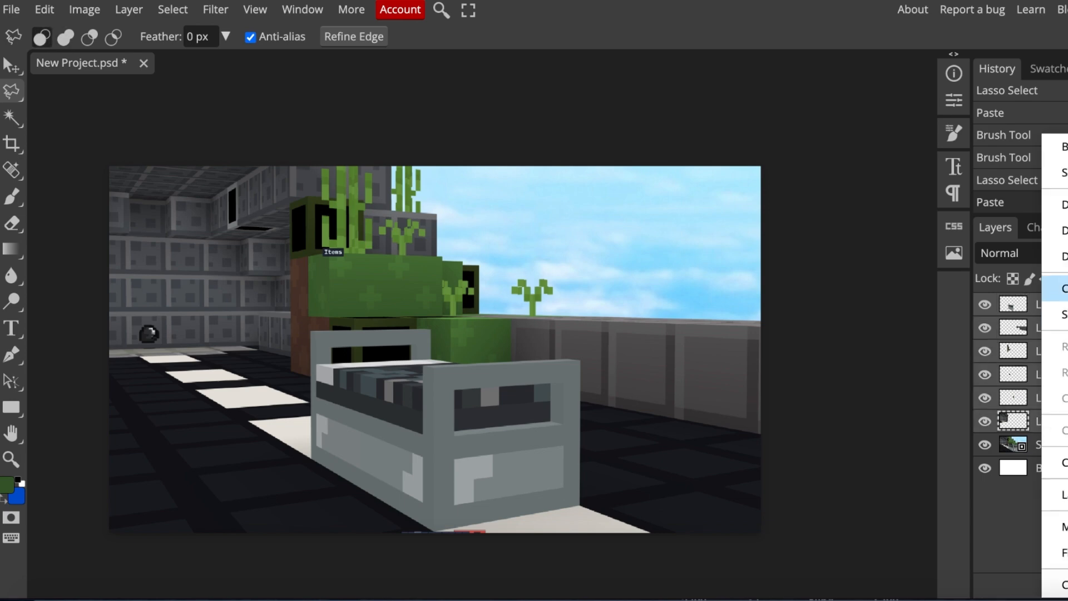
pyautogui.click(1059, 288)
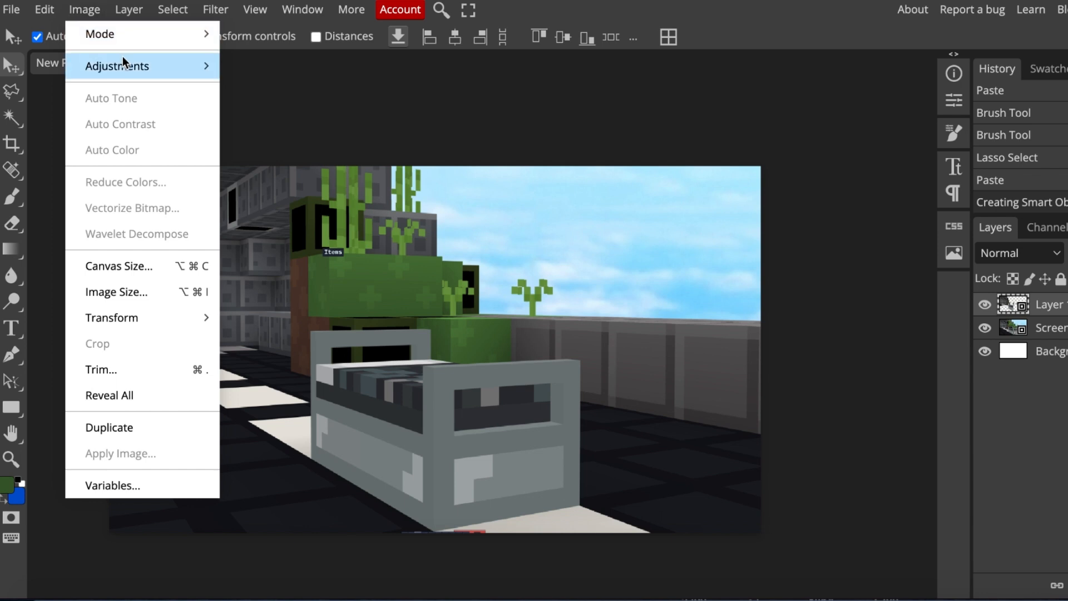
# Step: Apply Brightness/Contrast to the combined shading layer with brightness -16 and slightly raised contrast
pyautogui.moveTo(123, 62)
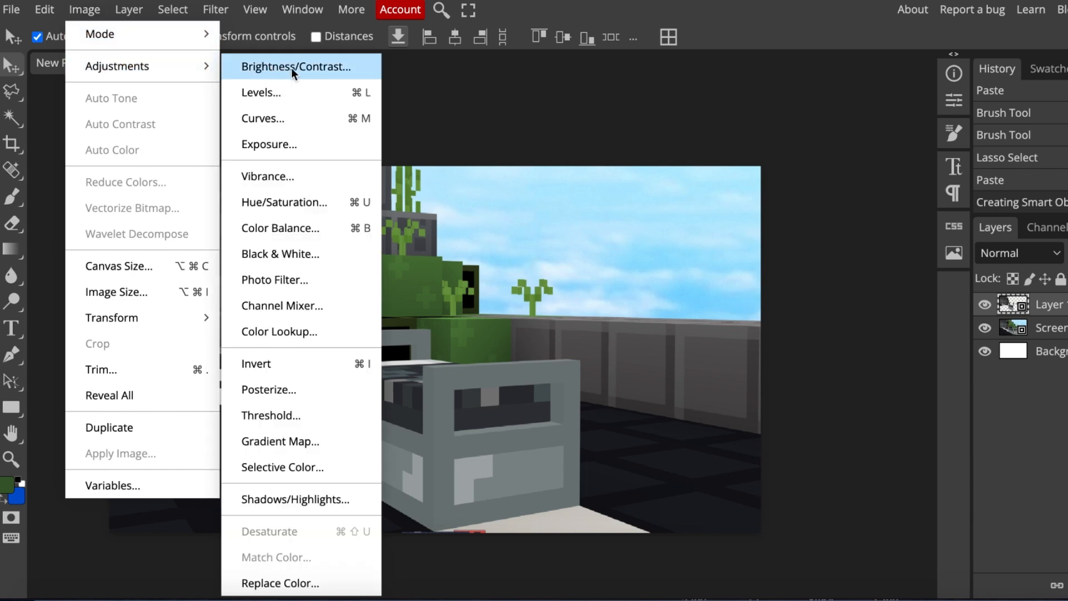
pyautogui.click(329, 73)
pyautogui.moveTo(291, 119); pyautogui.dragTo(796, 73)
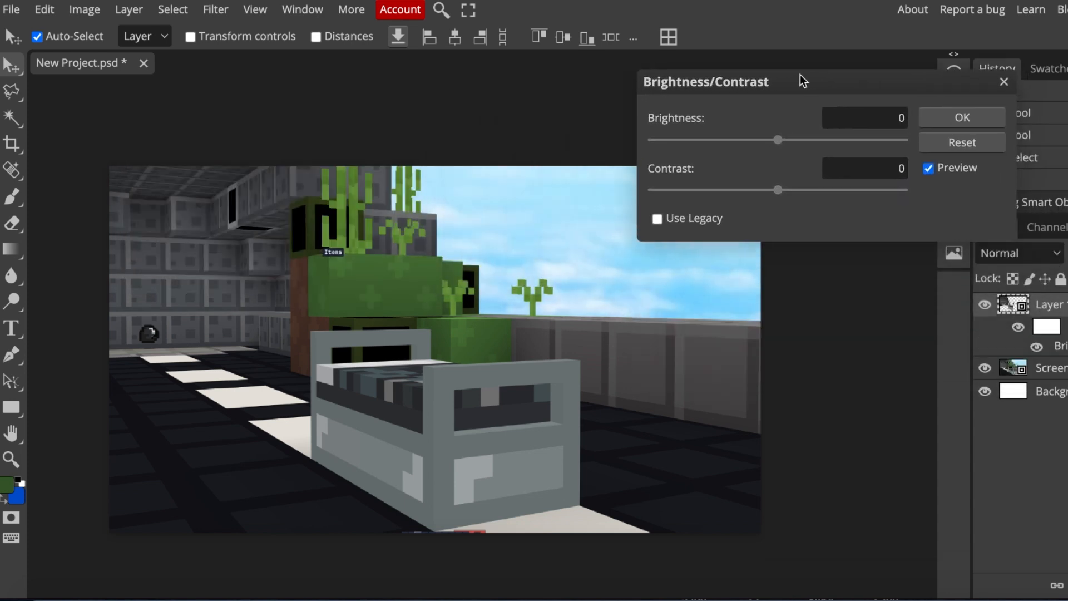
pyautogui.moveTo(770, 141)
pyautogui.mouseDown()
pyautogui.moveTo(664, 143)
pyautogui.moveTo(827, 143)
pyautogui.moveTo(766, 144)
pyautogui.mouseUp()
pyautogui.moveTo(861, 143); pyautogui.dragTo(764, 139)
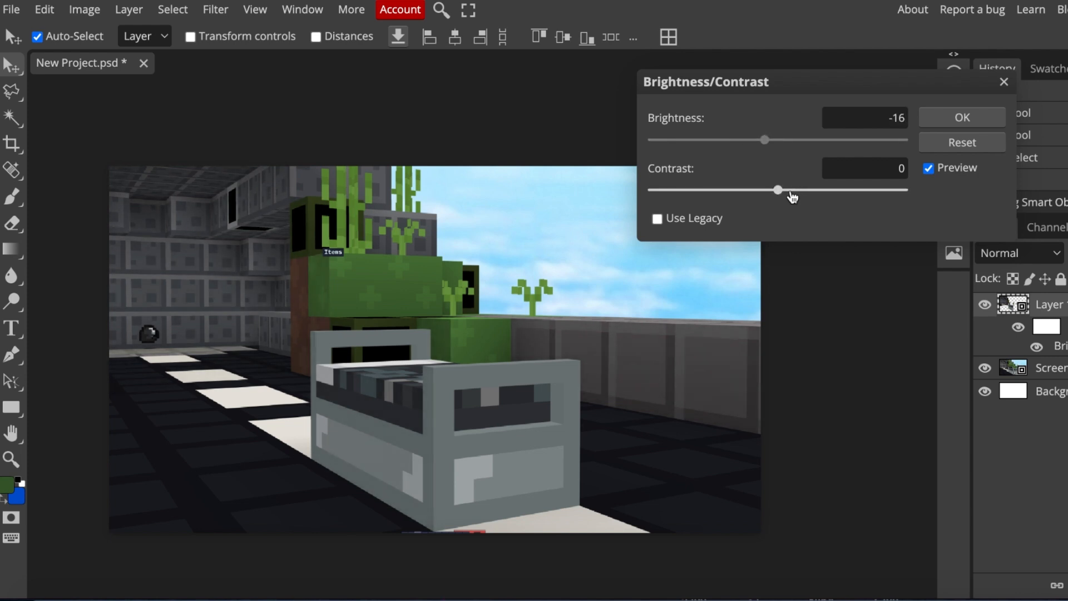
pyautogui.moveTo(792, 196); pyautogui.dragTo(792, 193)
pyautogui.click(961, 119)
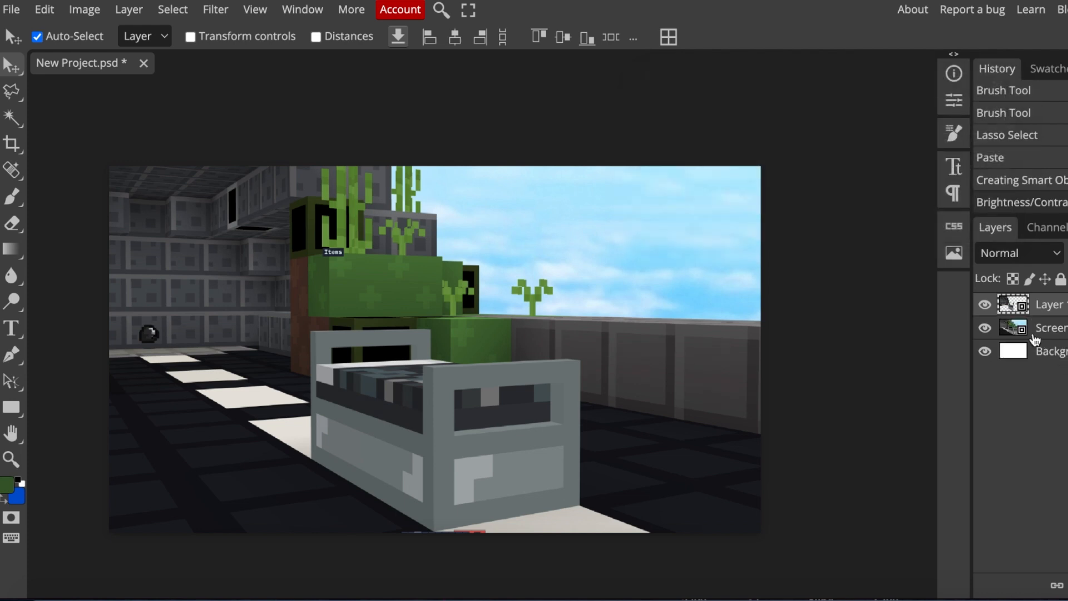
# Step: Apply Brightness/Contrast to the screenshot layer with brightness 15 and contrast -13
pyautogui.click(1028, 332)
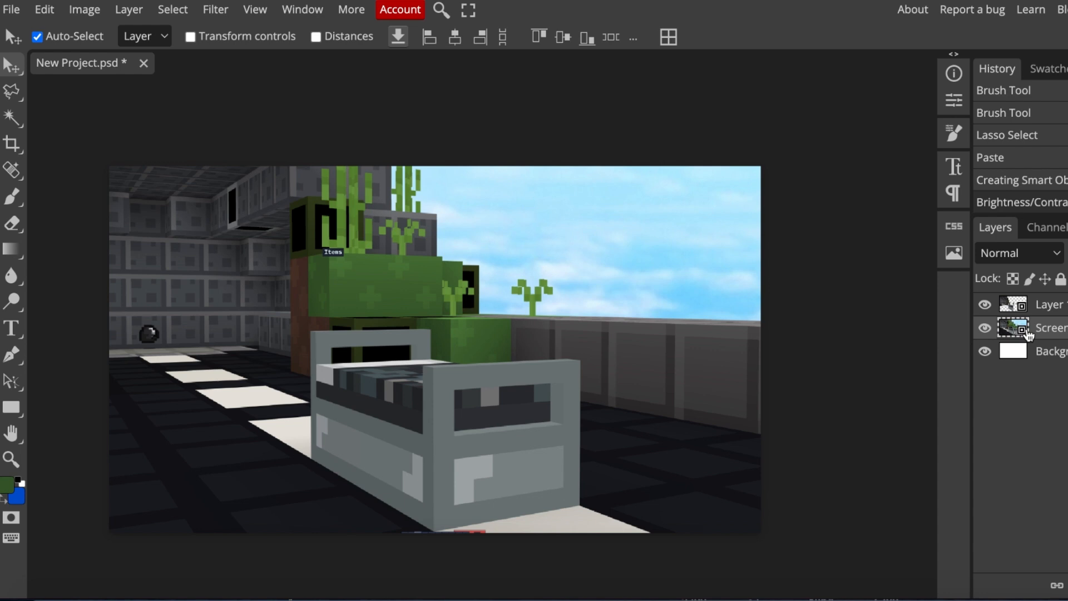
pyautogui.click(215, 10)
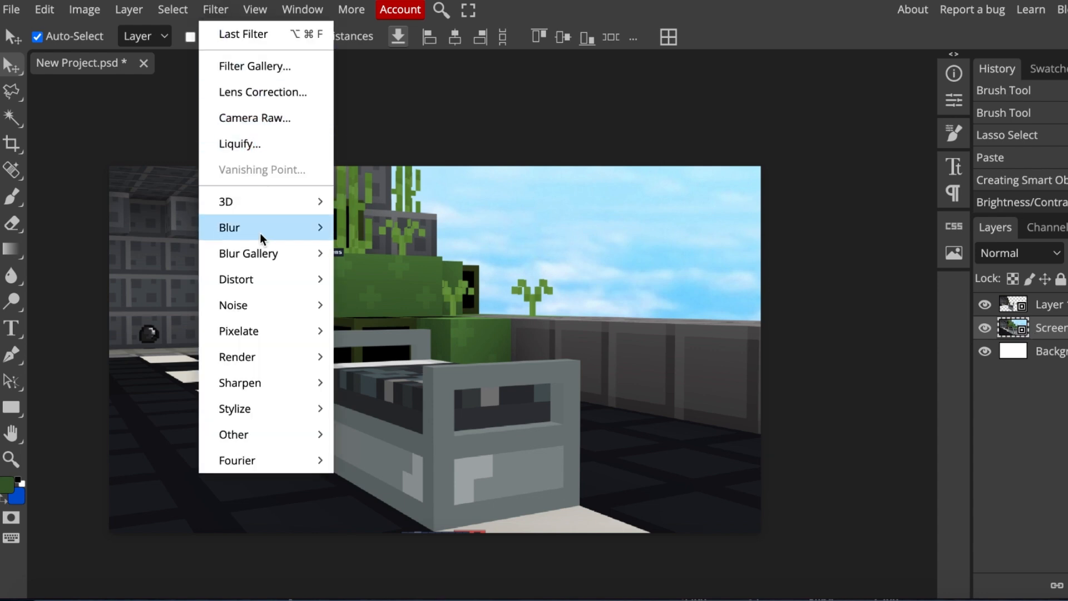
pyautogui.moveTo(84, 10)
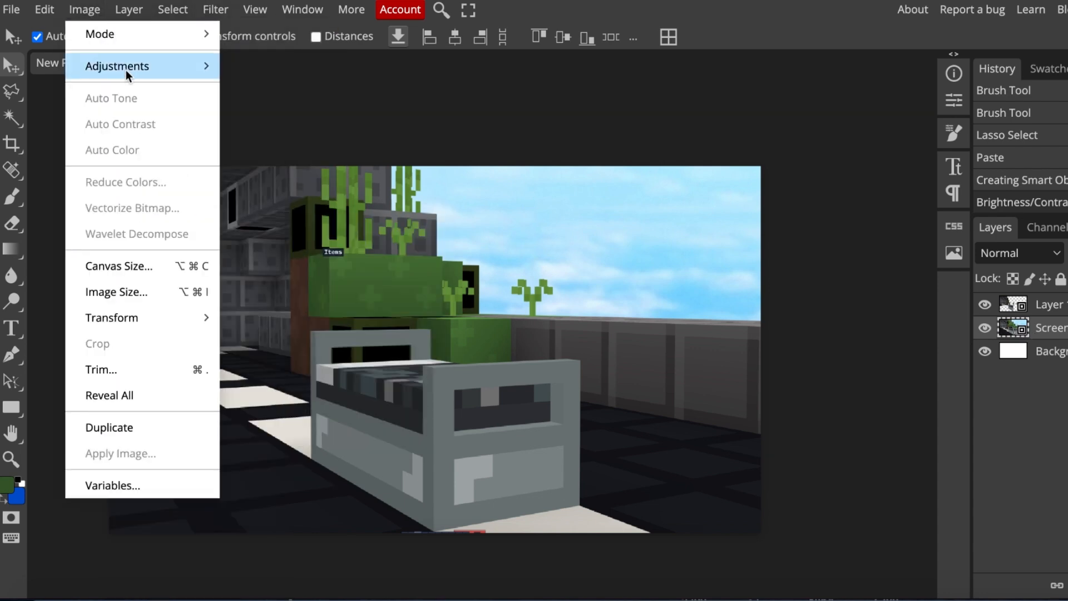
pyautogui.moveTo(127, 68)
pyautogui.click(269, 66)
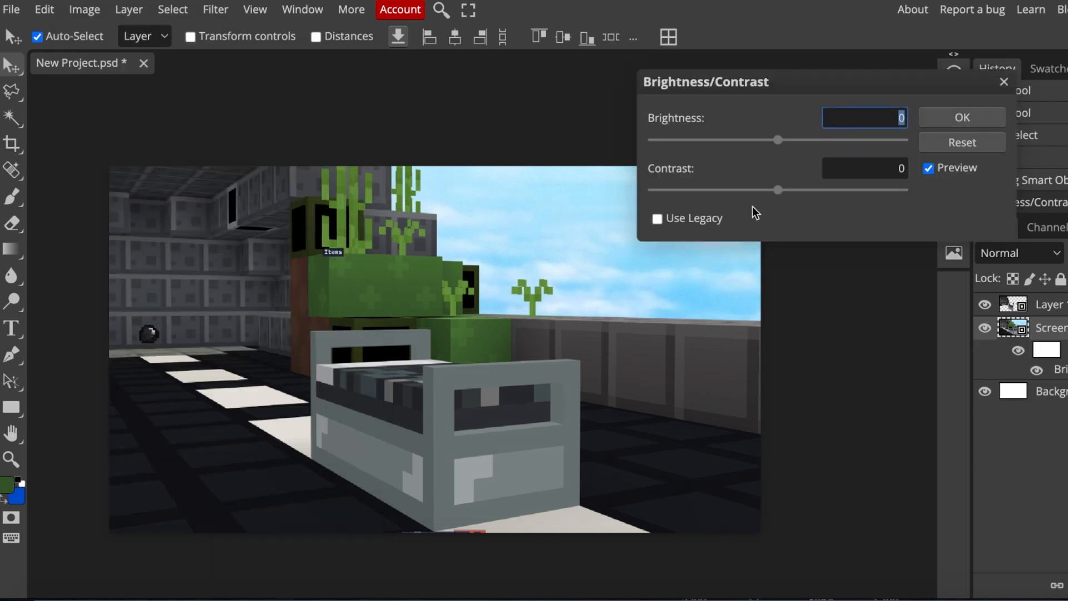
pyautogui.moveTo(786, 142); pyautogui.dragTo(794, 146)
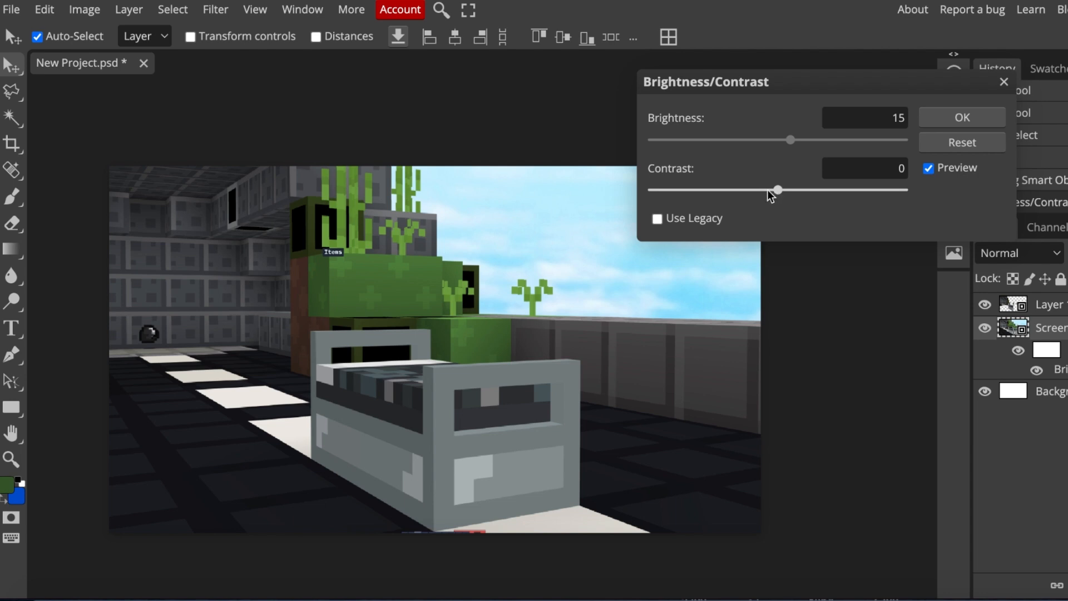
pyautogui.moveTo(770, 196)
pyautogui.mouseDown()
pyautogui.moveTo(737, 194)
pyautogui.moveTo(819, 191)
pyautogui.moveTo(765, 190)
pyautogui.mouseUp()
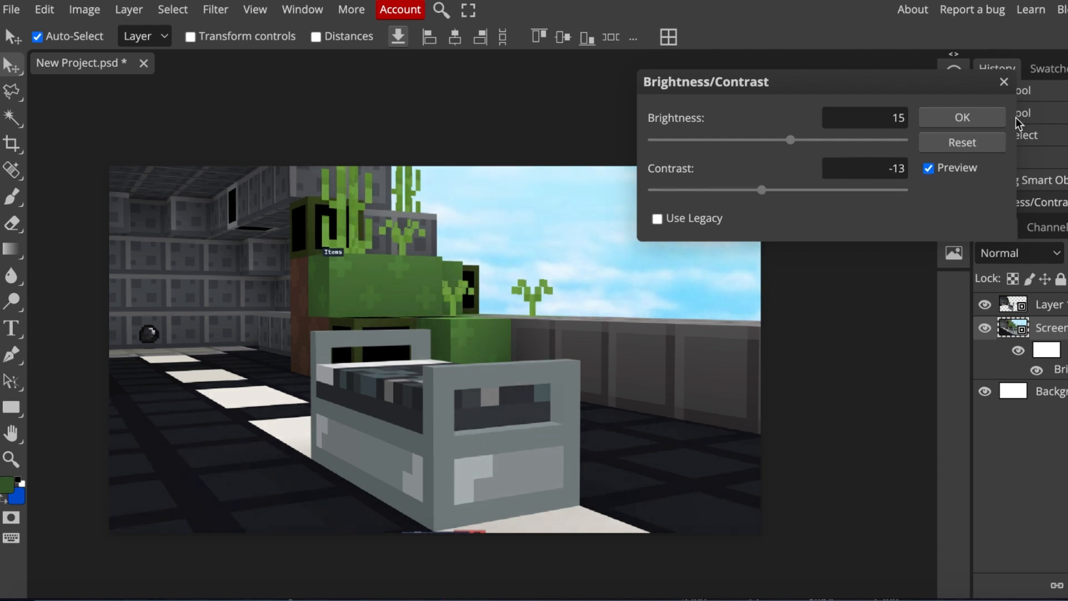
pyautogui.click(979, 118)
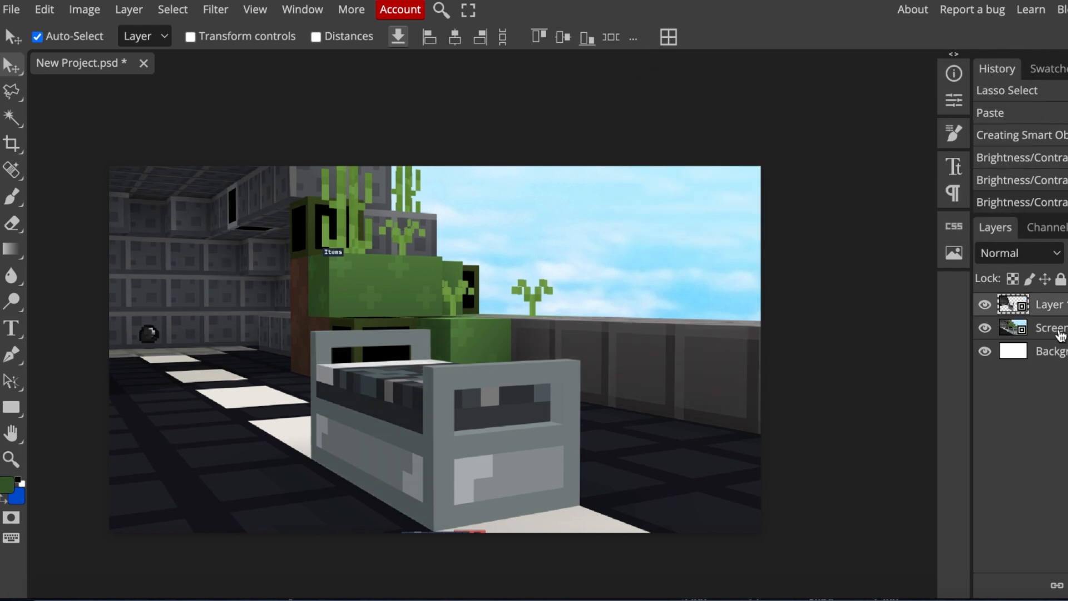
# Step: Try to duplicate the image layers and convert the copy into a smart object
pyautogui.click(1055, 328)
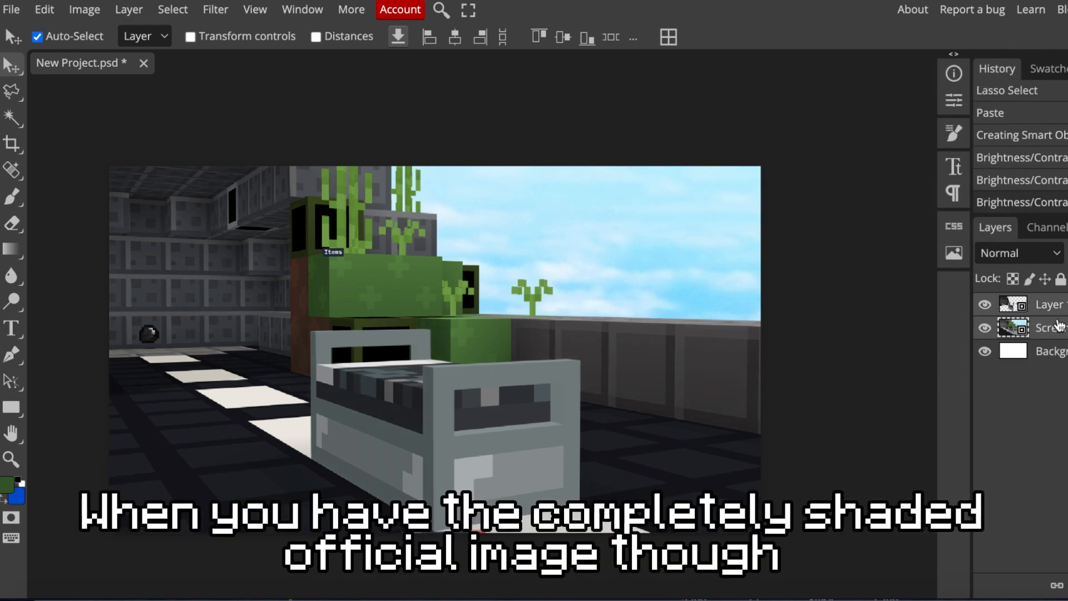
pyautogui.hotkey('ctrl', 'j')
pyautogui.rightClick(1062, 323)
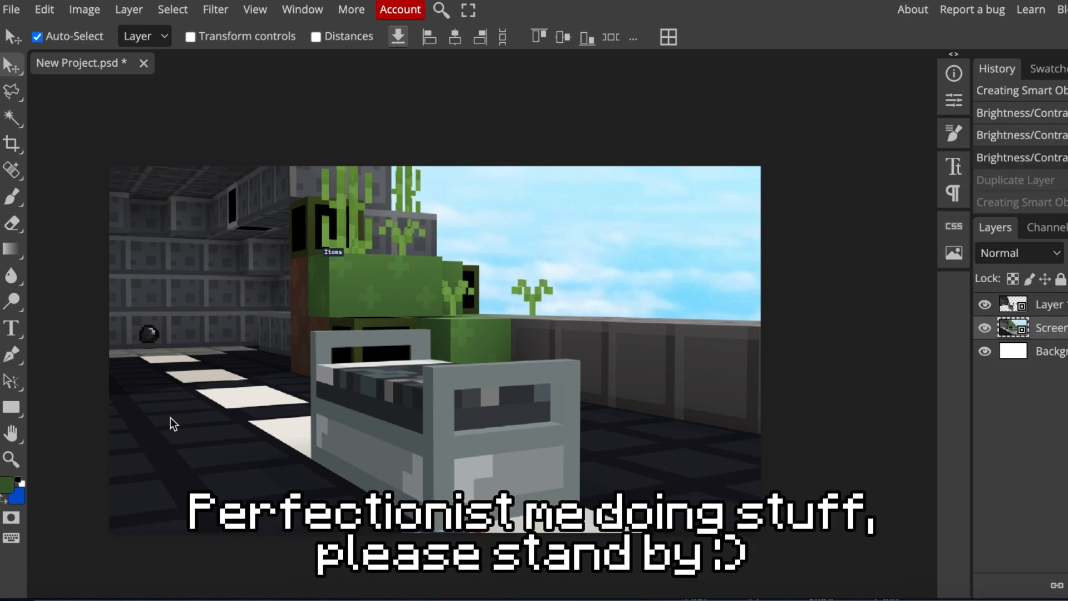
# Step: Add a new layer above the shading layer and test a large soft black brush on the floor
pyautogui.scroll(3, 172, 422)
pyautogui.click(1050, 305)
pyautogui.hotkey('ctrl', 'shift', 'n')
pyautogui.click(12, 196)
pyautogui.click(53, 37)
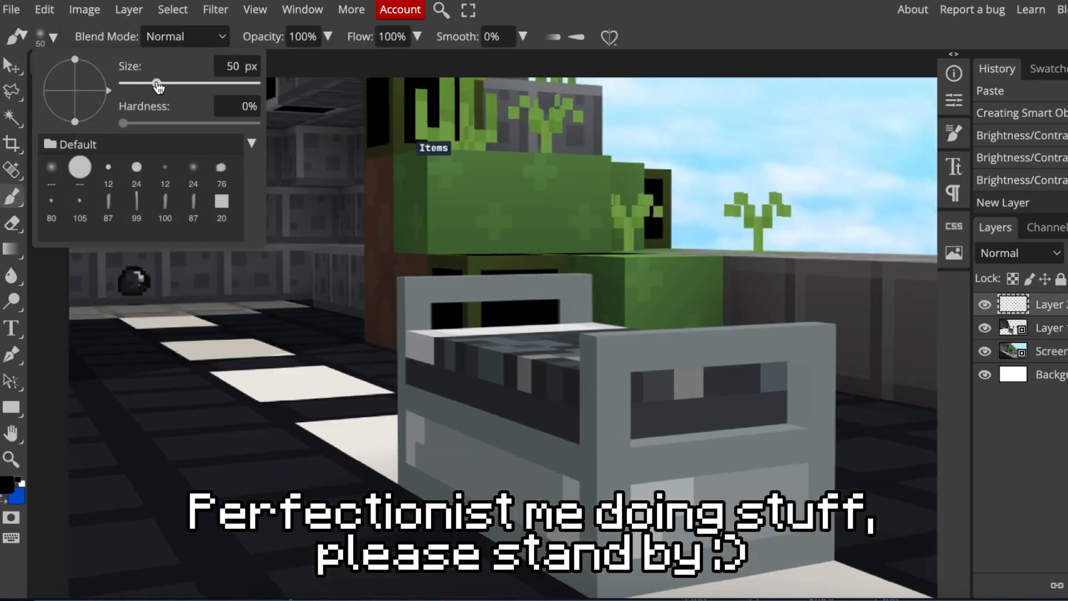
pyautogui.click(153, 84)
pyautogui.click(189, 84)
pyautogui.click(116, 386)
pyautogui.hotkey('ctrl', 'z')
# Step: Set the brush size to 121 px and paint a soft black shadow across the floor near the far wall
pyautogui.click(53, 37)
pyautogui.moveTo(189, 83)
pyautogui.mouseDown()
pyautogui.moveTo(153, 83)
pyautogui.moveTo(167, 83)
pyautogui.mouseUp()
pyautogui.moveTo(97, 390); pyautogui.dragTo(140, 351)
pyautogui.hotkey('ctrl', 'z')
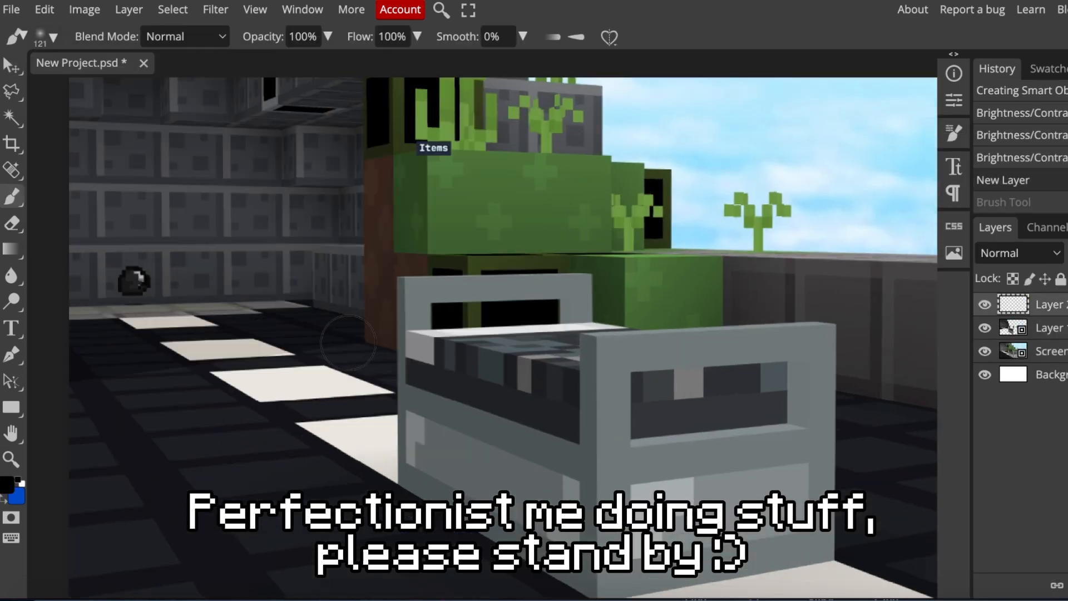
pyautogui.hotkey('ctrl', 'z')
pyautogui.moveTo(334, 354)
pyautogui.mouseDown()
pyautogui.moveTo(106, 383)
pyautogui.moveTo(356, 334)
pyautogui.mouseUp()
# Step: Select the empty area outside the shaded surfaces on Layer 1 with the Magic Wand at tolerance 109
pyautogui.click(1045, 327)
pyautogui.click(12, 117)
pyautogui.click(238, 447)
pyautogui.hotkey('ctrl', 'd')
pyautogui.click(239, 448)
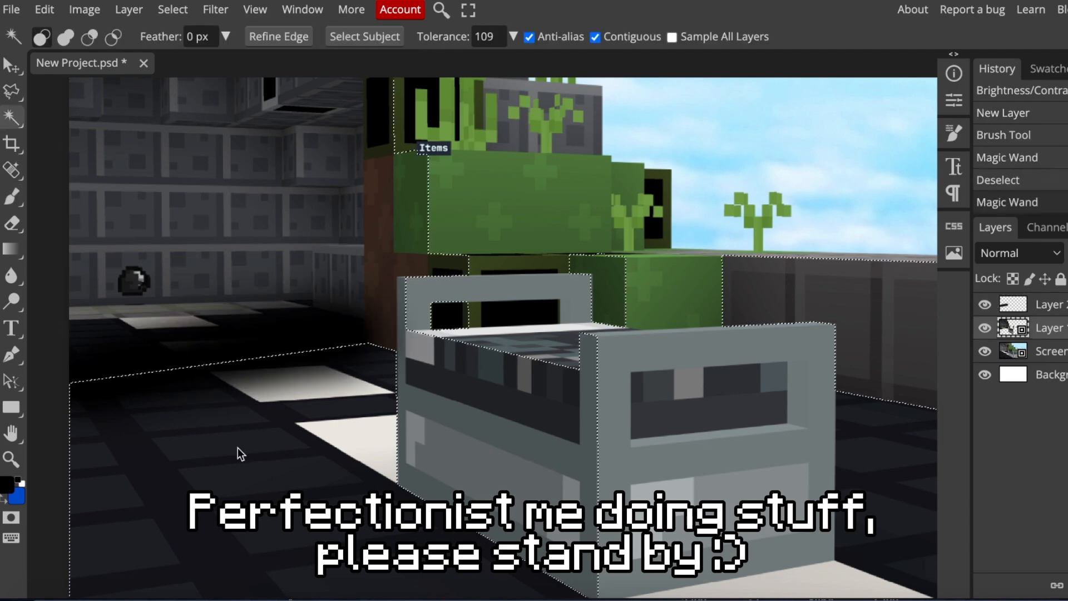
pyautogui.click(296, 411)
pyautogui.scroll(-1, 295, 411)
pyautogui.hotkey('ctrl', 'd')
pyautogui.click(811, 168)
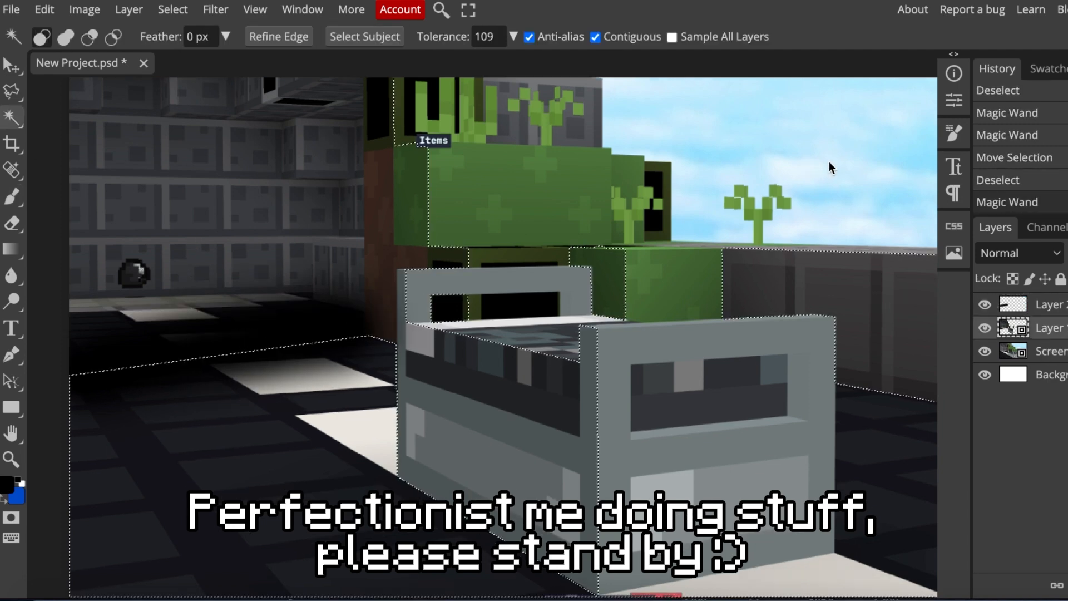
# Step: Replace the painted shadow layer with a copy of only its selected part, and adjust the shading layer's opacity and fill
pyautogui.click(1051, 305)
pyautogui.hotkey('ctrl', 'c')
pyautogui.hotkey('ctrl', 'v')
pyautogui.click(1050, 327)
pyautogui.press('Delete')
pyautogui.moveTo(1067, 275)
pyautogui.mouseDown()
pyautogui.moveTo(1042, 308)
pyautogui.moveTo(1067, 301)
pyautogui.moveTo(1062, 275)
pyautogui.mouseUp()
pyautogui.moveTo(1067, 300); pyautogui.dragTo(1062, 301)
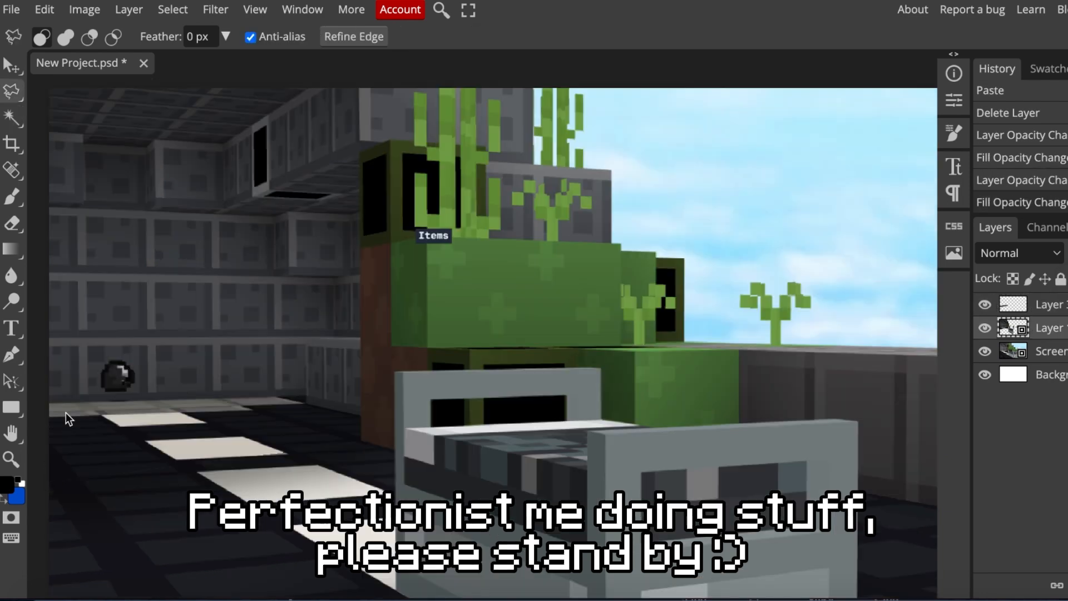
# Step: Start a polygonal lasso outline of the dark room area, following the tree trunk's edge and the ceiling overhang's lower edge
pyautogui.click(37, 491)
pyautogui.click(361, 441)
pyautogui.hotkey('ctrl', 'z')
pyautogui.click(360, 151)
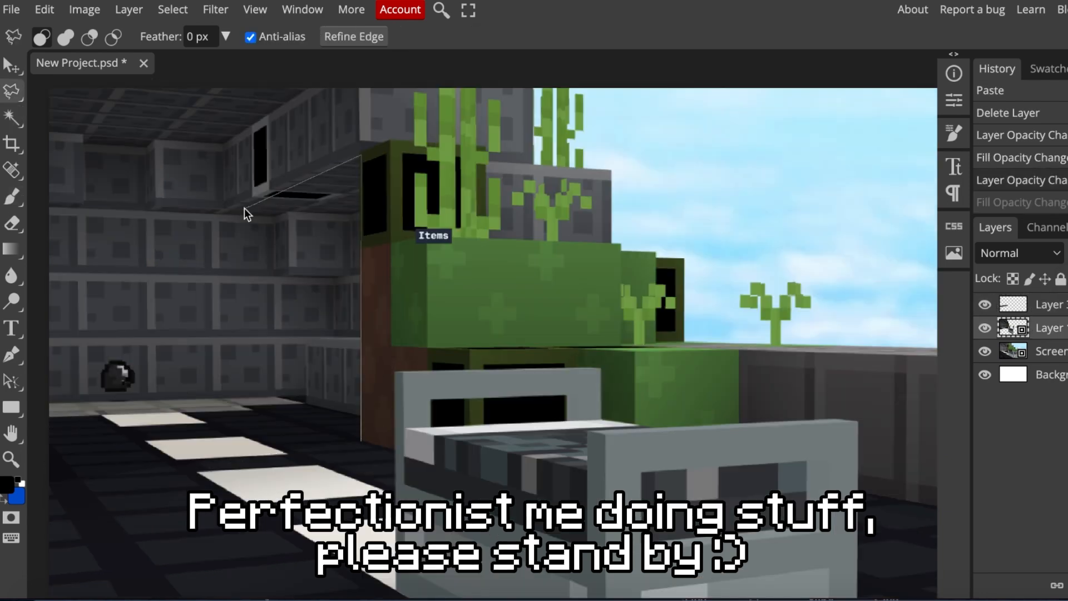
pyautogui.hotkey('ctrl', 'z')
pyautogui.scroll(5, 317, 335)
pyautogui.scroll(8, 339, 415)
pyautogui.click(504, 332)
pyautogui.hscroll(-4, 504, 332)
pyautogui.click(322, 323)
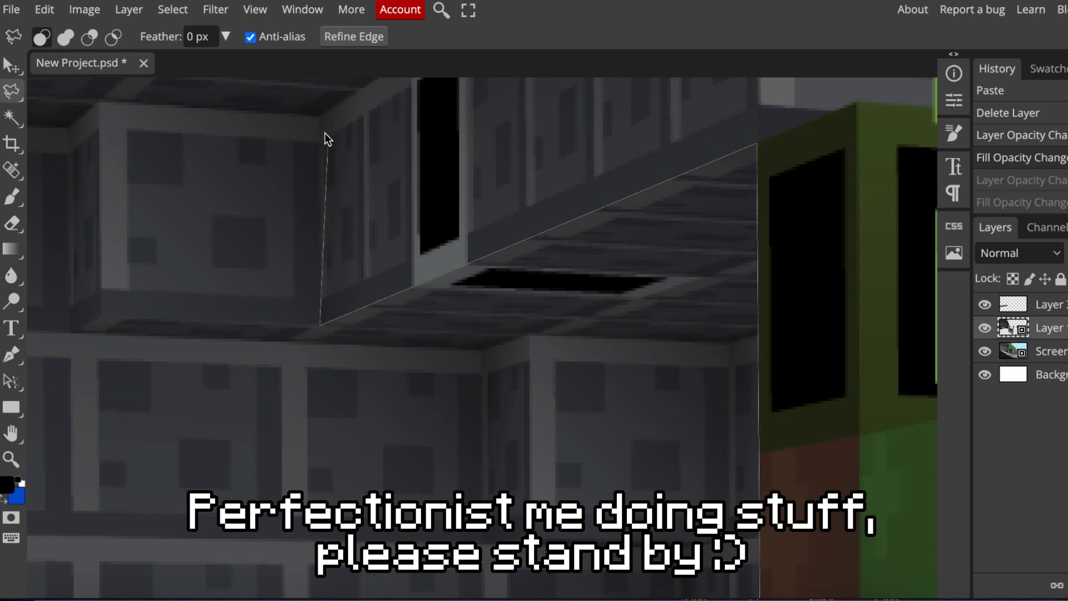
# Step: Close the lasso outline around the dark far wall and shaded floor, and paste that area as a new layer
pyautogui.hotkey('ctrl', 'z')
pyautogui.scroll(-6, 325, 166)
pyautogui.scroll(3, 475, 247)
pyautogui.click(478, 214)
pyautogui.hscroll(-8, 478, 215)
pyautogui.click(339, 209)
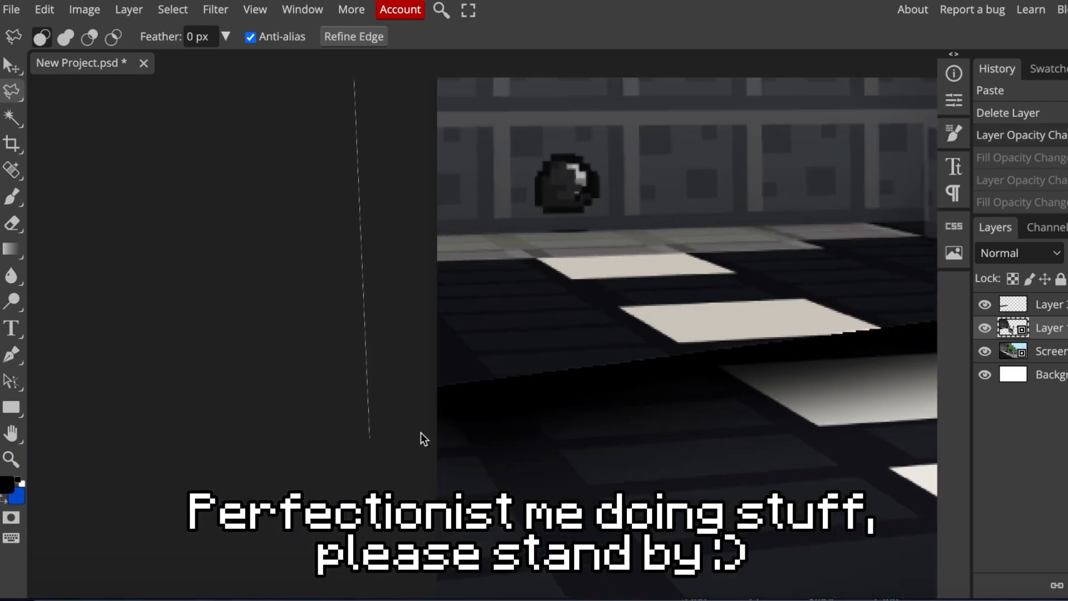
pyautogui.click(367, 437)
pyautogui.click(715, 361)
pyautogui.press('super+c')
pyautogui.press('super+v')
# Step: Lower the brightness and raise the contrast of the pasted dark area, and set the top shadow layer's opacity to 50%
pyautogui.click(84, 9)
pyautogui.moveTo(134, 66)
pyautogui.click(267, 66)
pyautogui.moveTo(778, 140)
pyautogui.mouseDown()
pyautogui.moveTo(746, 139)
pyautogui.moveTo(758, 140)
pyautogui.mouseUp()
pyautogui.moveTo(778, 191); pyautogui.dragTo(804, 191)
pyautogui.click(963, 116)
pyautogui.click(1038, 304)
pyautogui.press('5')
# Step: Add a new empty layer above the duplicated smart object and set the foreground colour to white (ffffff)
pyautogui.scroll(-3, 553, 328)
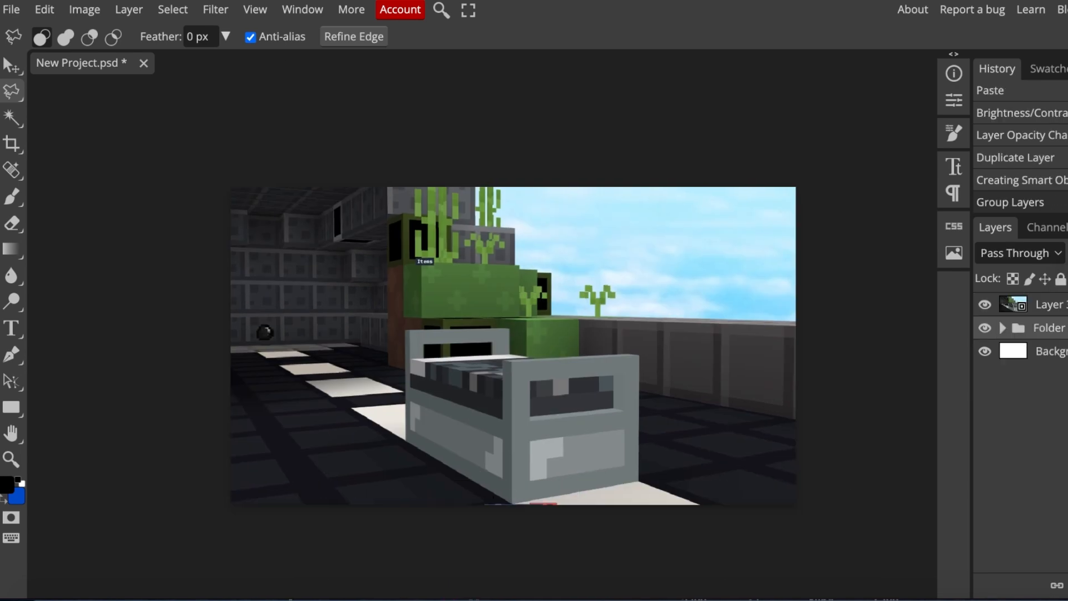
pyautogui.click(1021, 308)
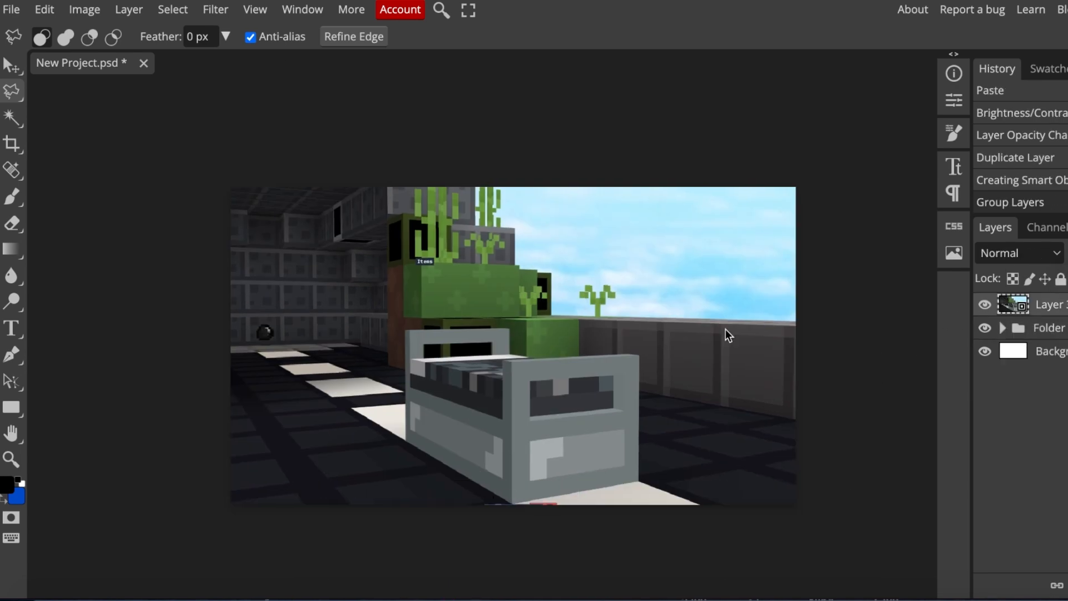
pyautogui.hotkey('ctrl', 'shift', 'n')
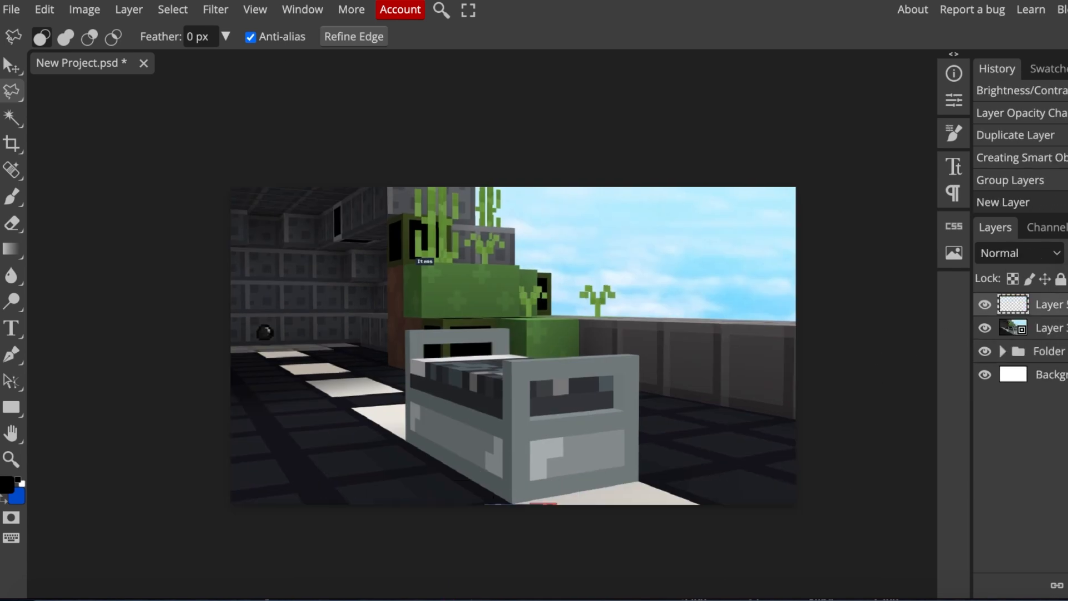
pyautogui.click(8, 484)
pyautogui.click(195, 192)
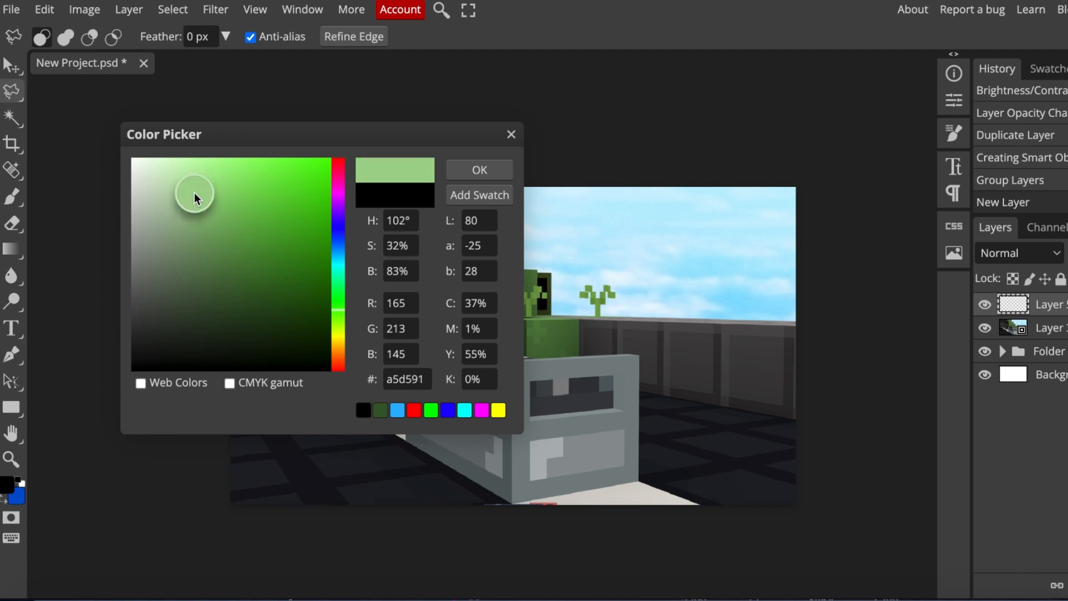
pyautogui.moveTo(195, 193); pyautogui.dragTo(69, 86)
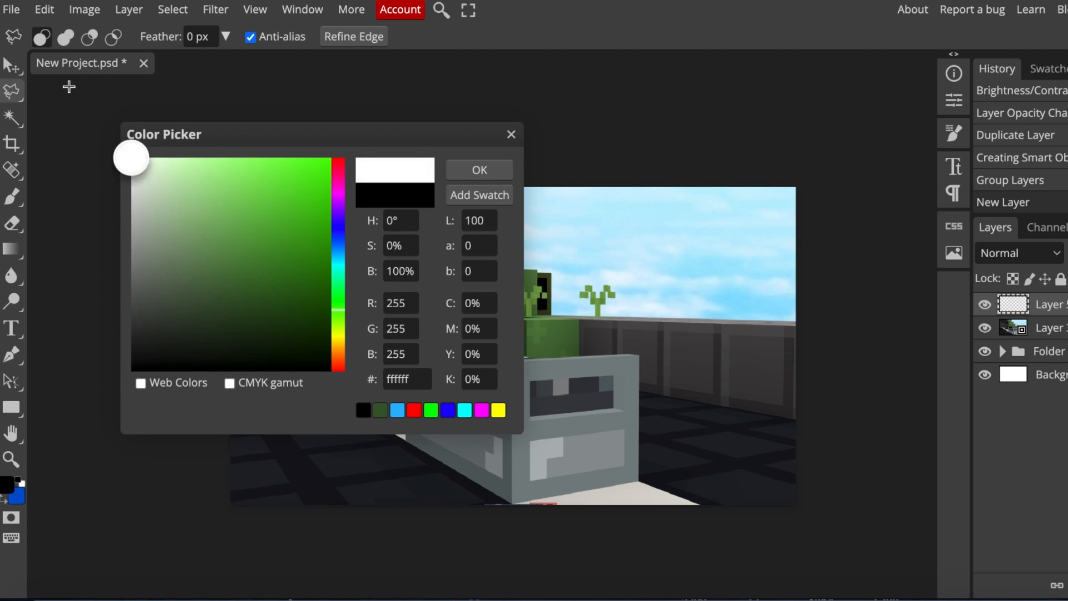
pyautogui.click(458, 169)
# Step: Paint a soft white glow over the sky area using a 2000 px brush with 0% hardness
pyautogui.click(11, 65)
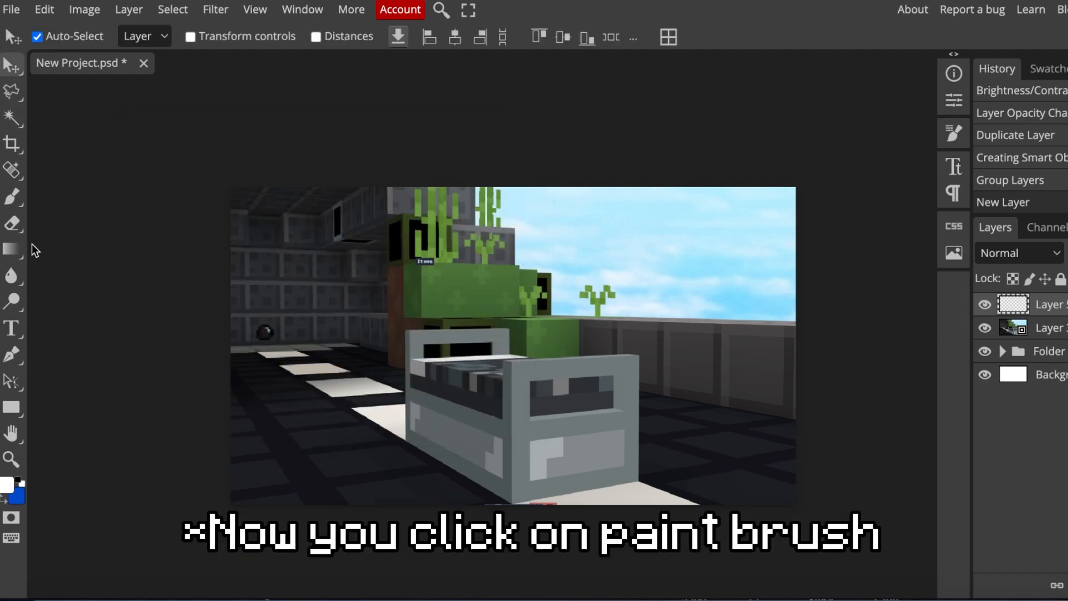
pyautogui.click(10, 198)
pyautogui.click(47, 34)
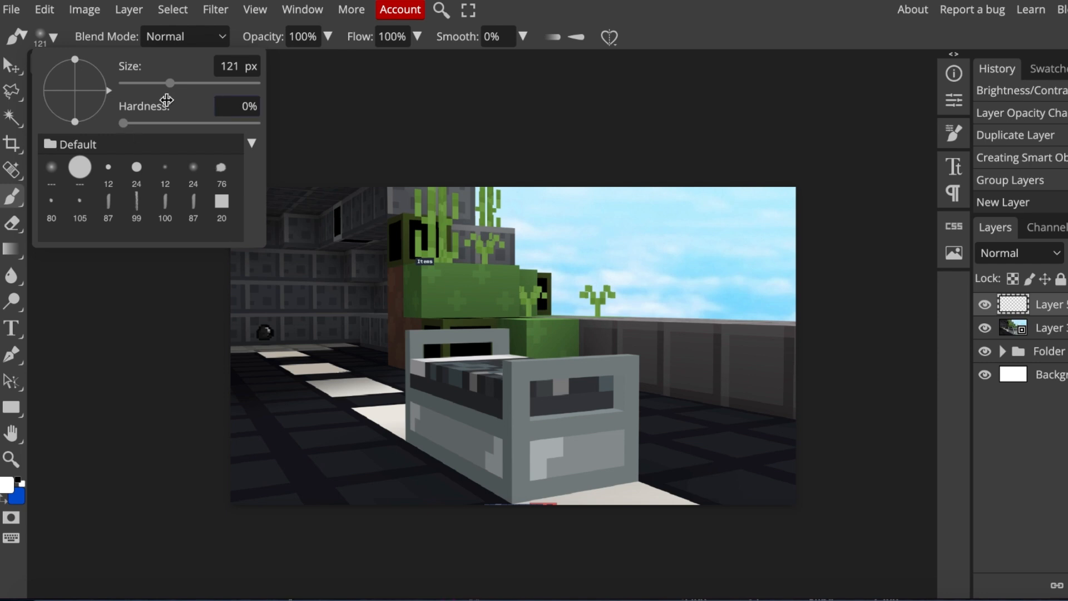
pyautogui.moveTo(171, 89); pyautogui.dragTo(289, 83)
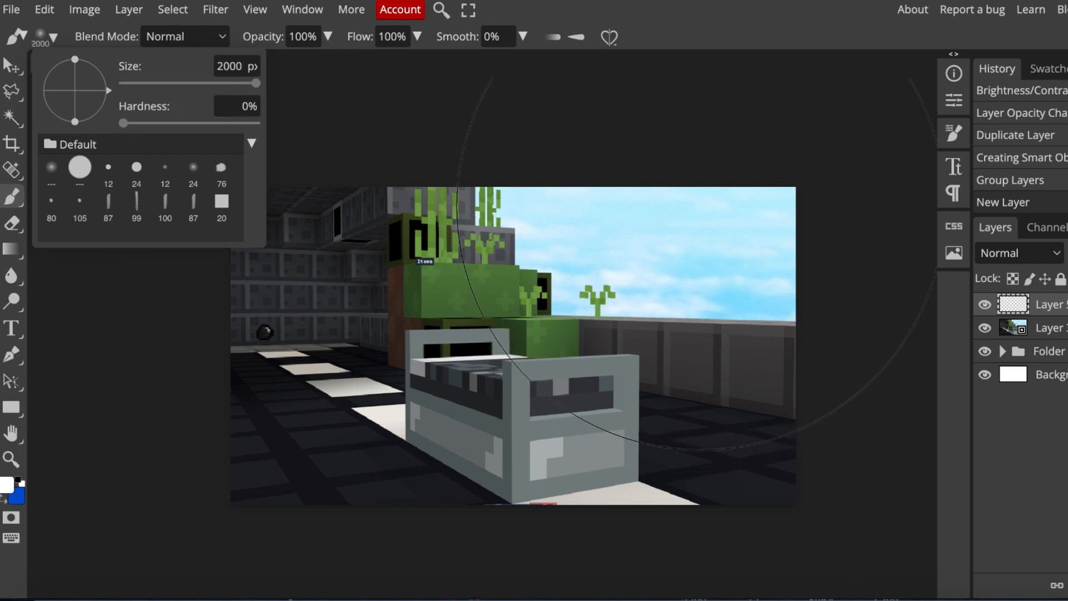
pyautogui.click(702, 205)
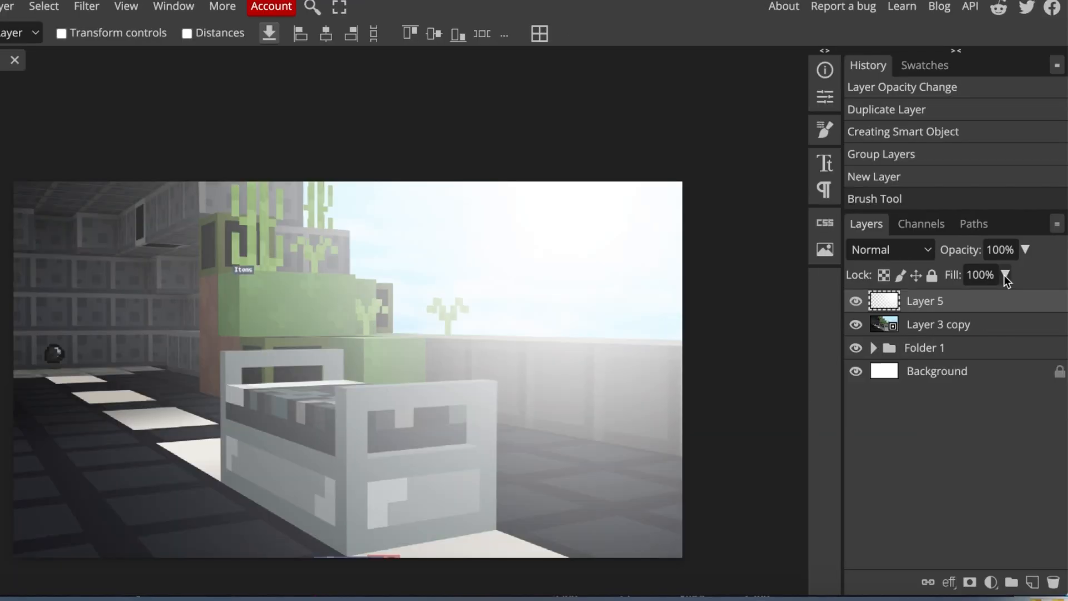
# Step: Lower the fill of the white glow layer so the glow stays faint
pyautogui.click(1004, 275)
pyautogui.moveTo(975, 298)
pyautogui.mouseDown()
pyautogui.moveTo(895, 300)
pyautogui.moveTo(963, 300)
pyautogui.moveTo(956, 306)
pyautogui.mouseUp()
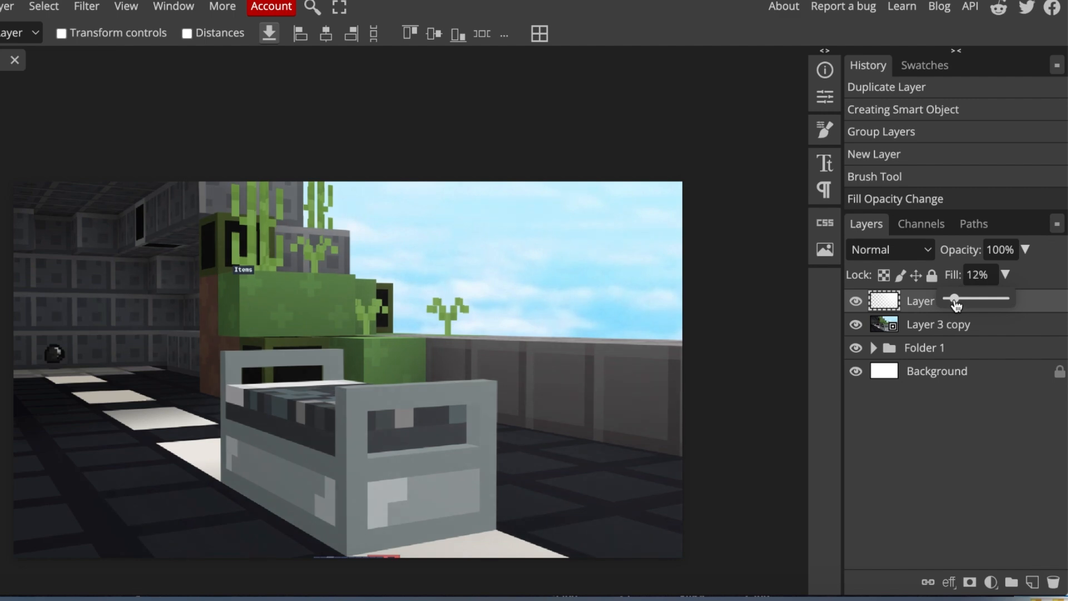
pyautogui.moveTo(956, 305); pyautogui.dragTo(961, 305)
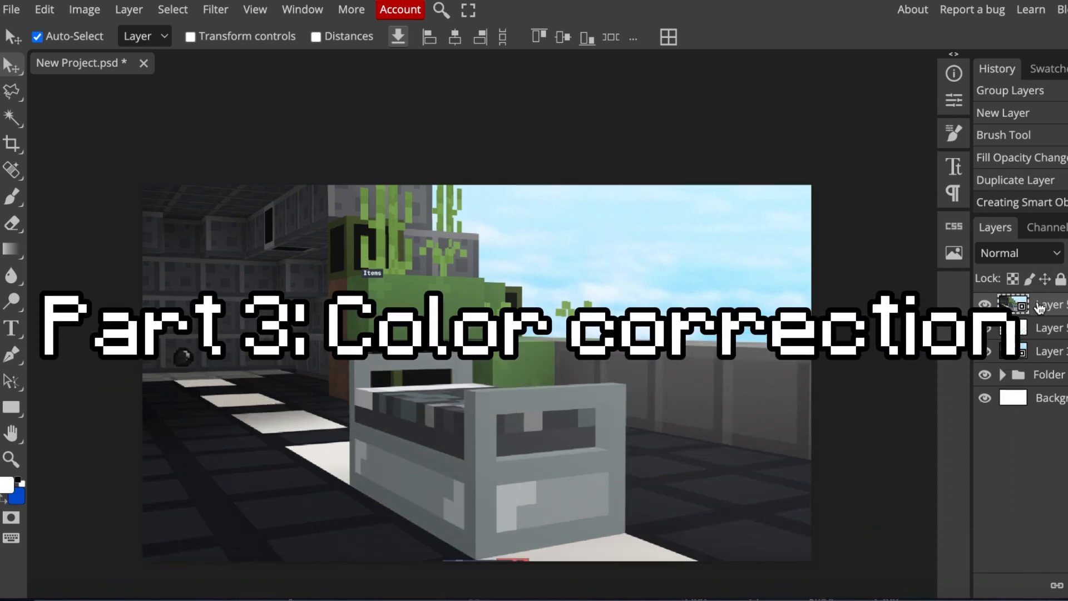
# Step: Open the Camera Raw filter on the Layer 5 copy smart object with the whole image in view
pyautogui.click(215, 10)
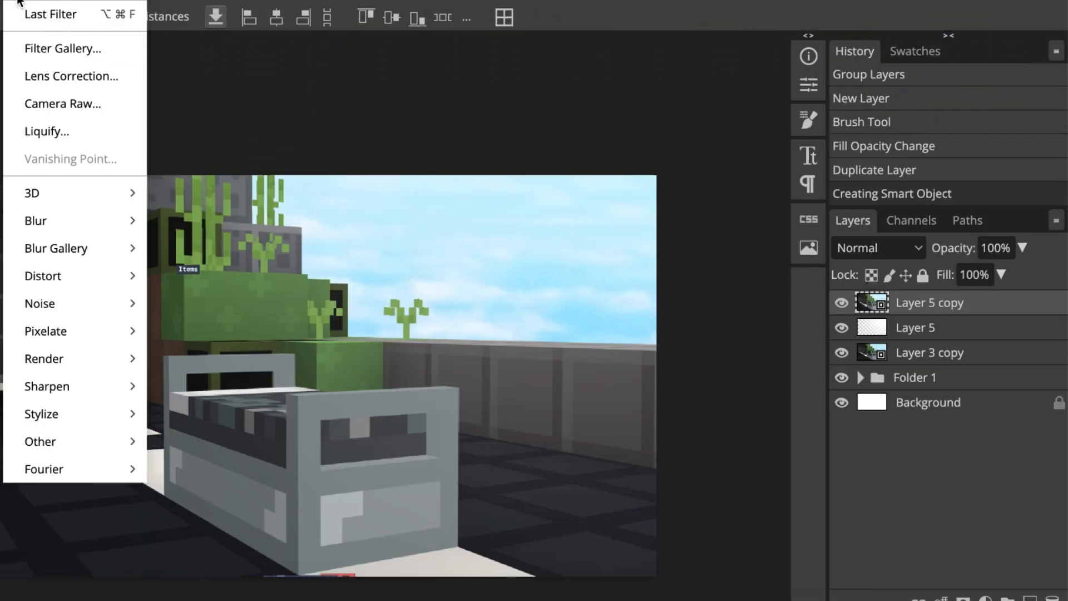
pyautogui.click(44, 105)
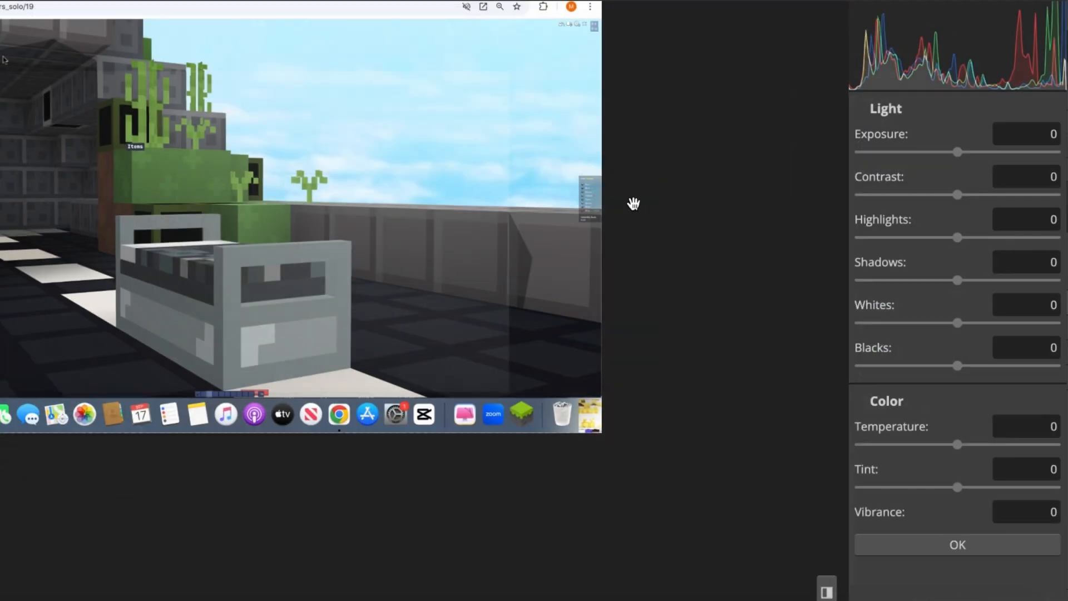
pyautogui.scroll(4, 632, 203)
pyautogui.scroll(-6, 633, 203)
pyautogui.scroll(5, 633, 203)
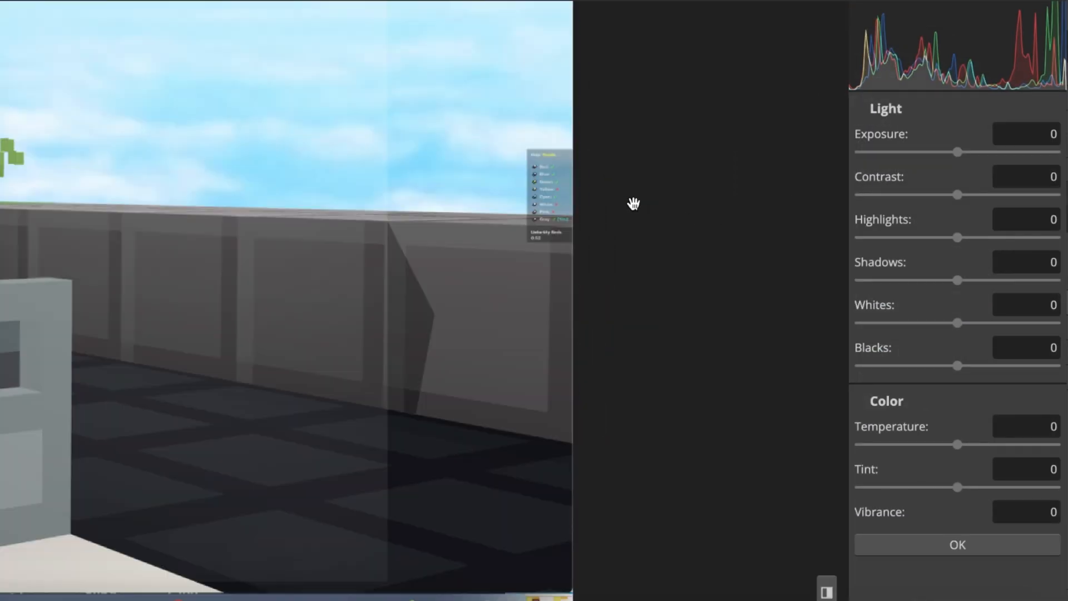
pyautogui.scroll(-3, 519, 210)
pyautogui.moveTo(434, 181); pyautogui.dragTo(549, 298)
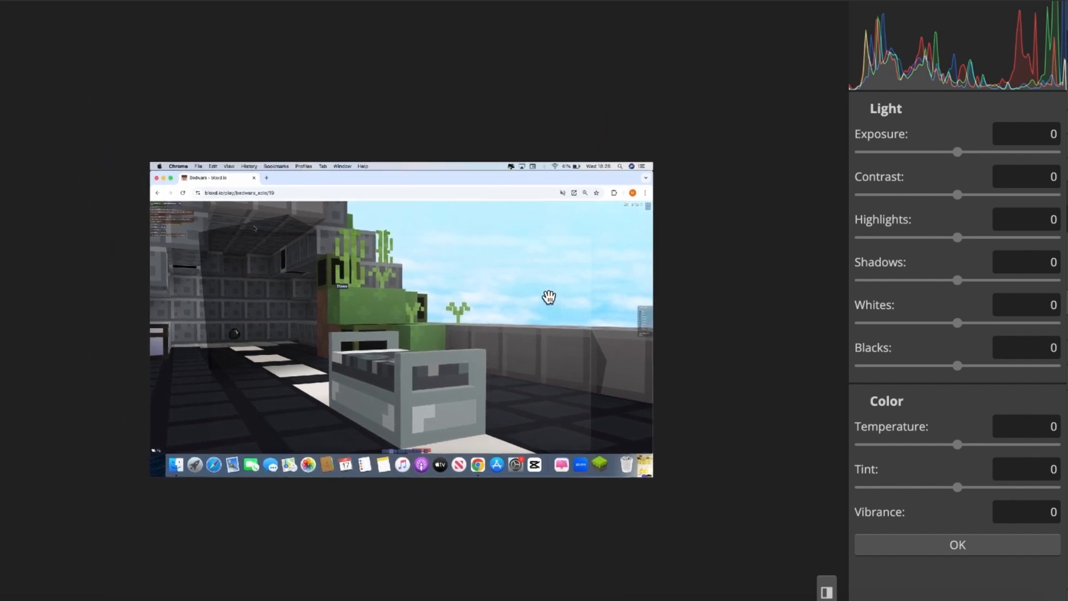
pyautogui.moveTo(412, 299)
pyautogui.mouseDown()
pyautogui.moveTo(414, 309)
pyautogui.moveTo(399, 295)
pyautogui.mouseUp()
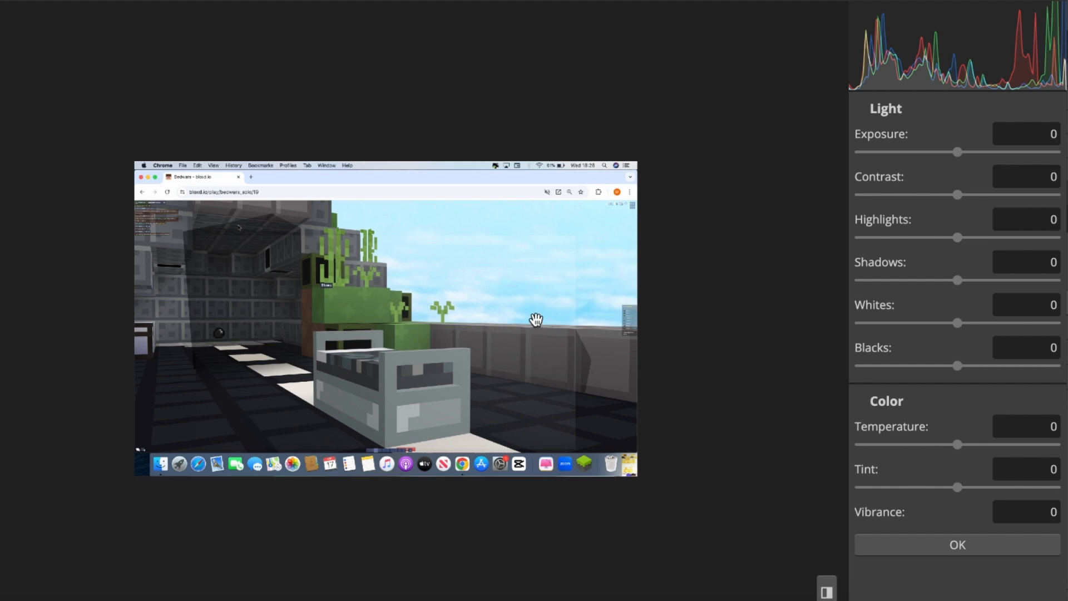
pyautogui.moveTo(555, 322); pyautogui.dragTo(537, 321)
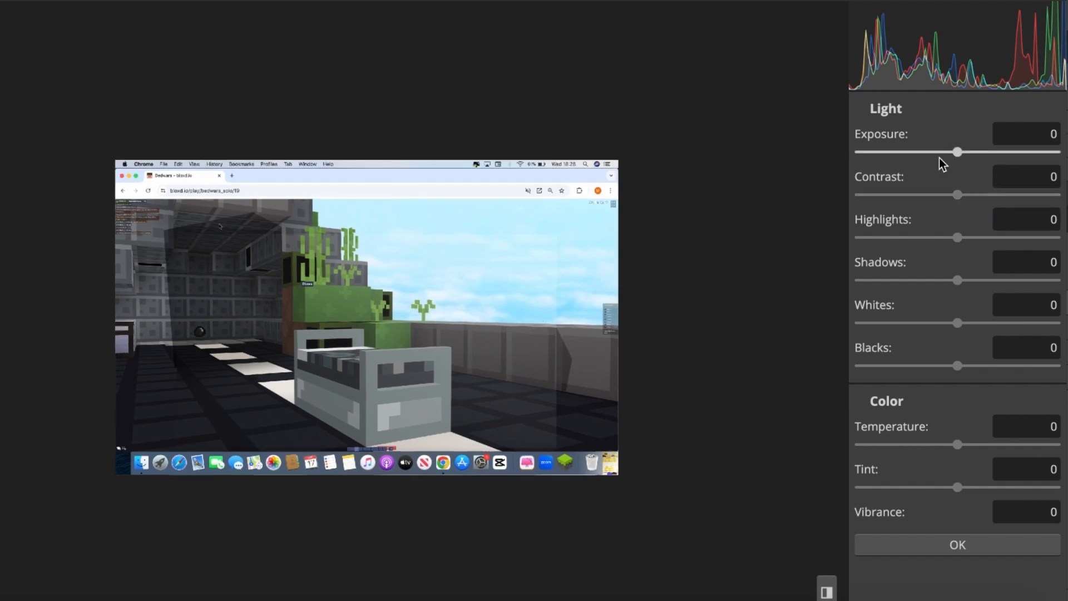
# Step: Set the Camera Raw exposure to 0.1 and the contrast to 14
pyautogui.scroll(-5, 866, 360)
pyautogui.scroll(-4, 901, 350)
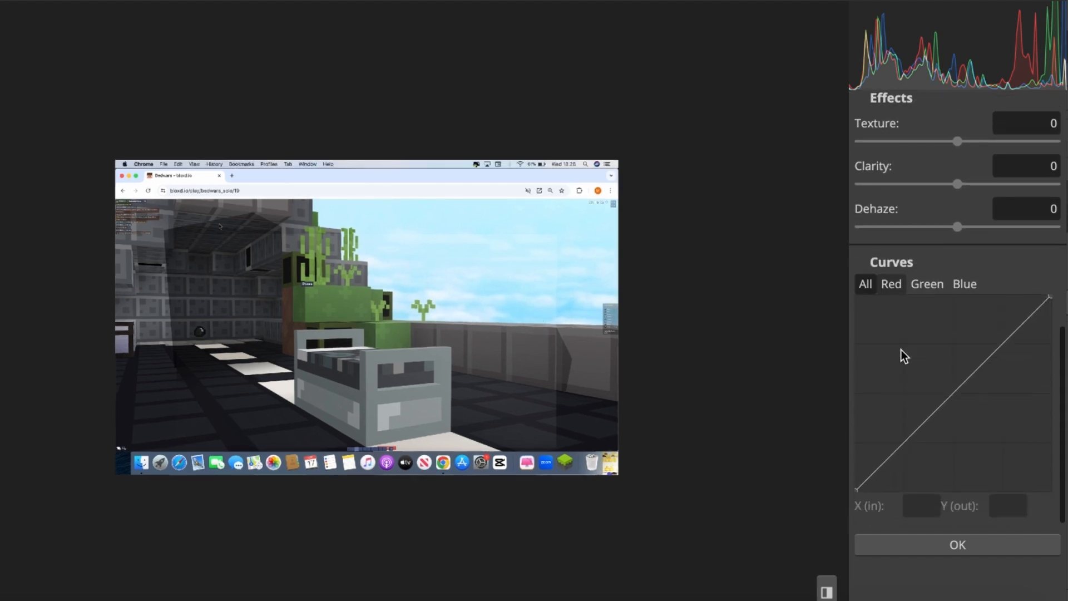
pyautogui.scroll(9, 901, 351)
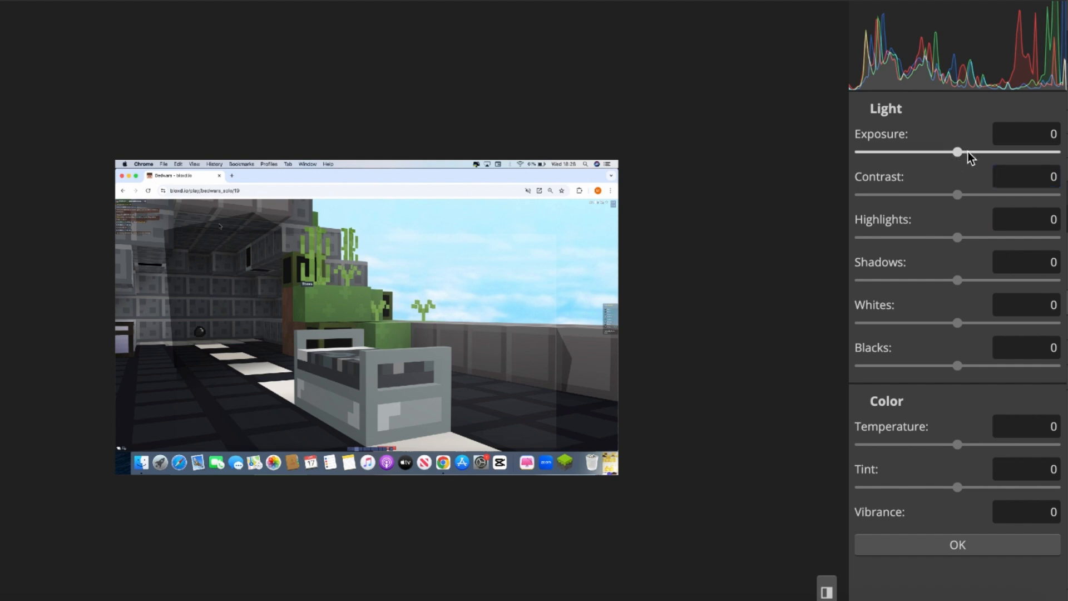
pyautogui.moveTo(966, 152); pyautogui.dragTo(959, 152)
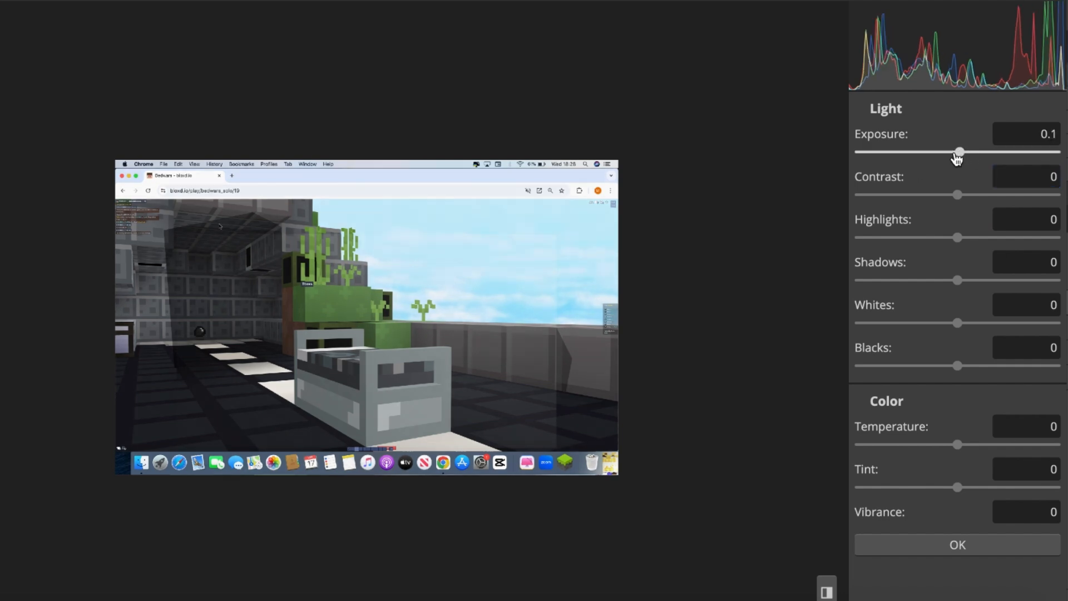
pyautogui.click(950, 152)
pyautogui.click(959, 152)
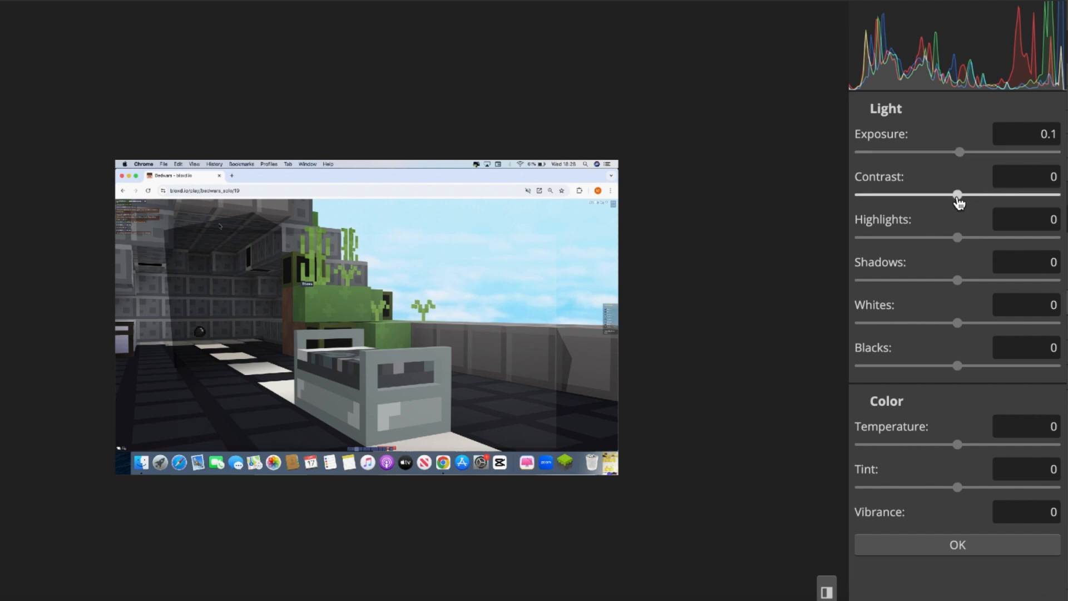
pyautogui.moveTo(958, 199)
pyautogui.mouseDown()
pyautogui.moveTo(985, 195)
pyautogui.moveTo(946, 196)
pyautogui.moveTo(973, 198)
pyautogui.mouseUp()
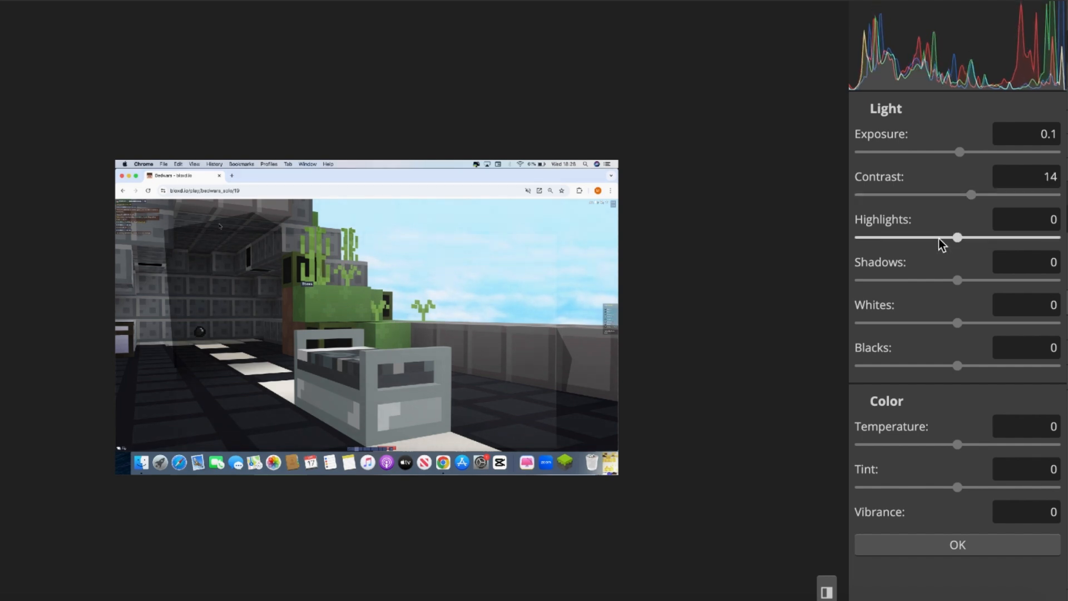
# Step: Set the Camera Raw highlights to 2 and the shadows to 14
pyautogui.moveTo(958, 238); pyautogui.dragTo(959, 239)
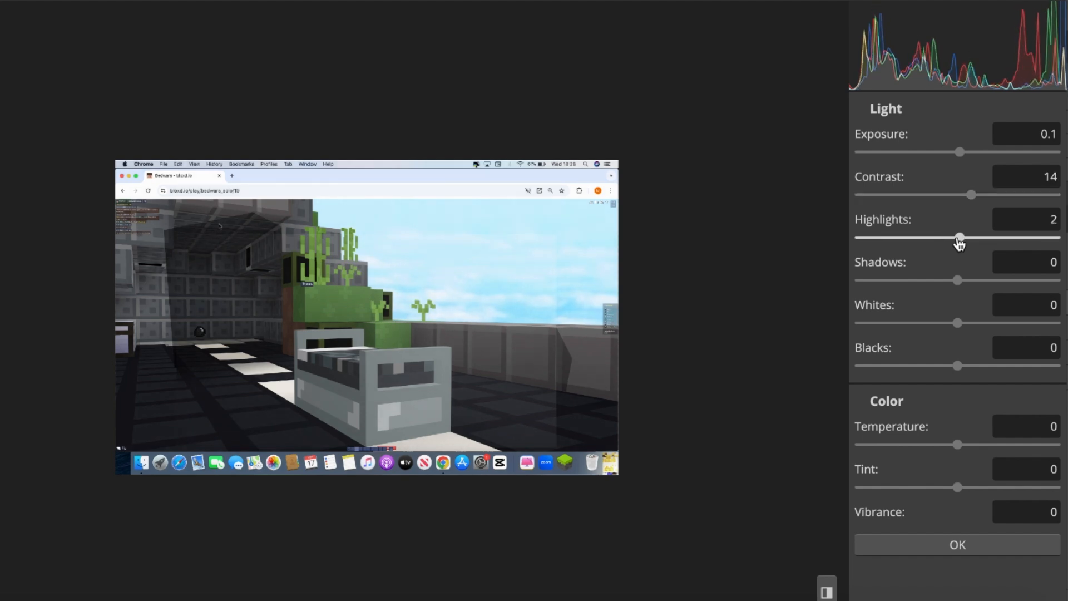
pyautogui.click(939, 281)
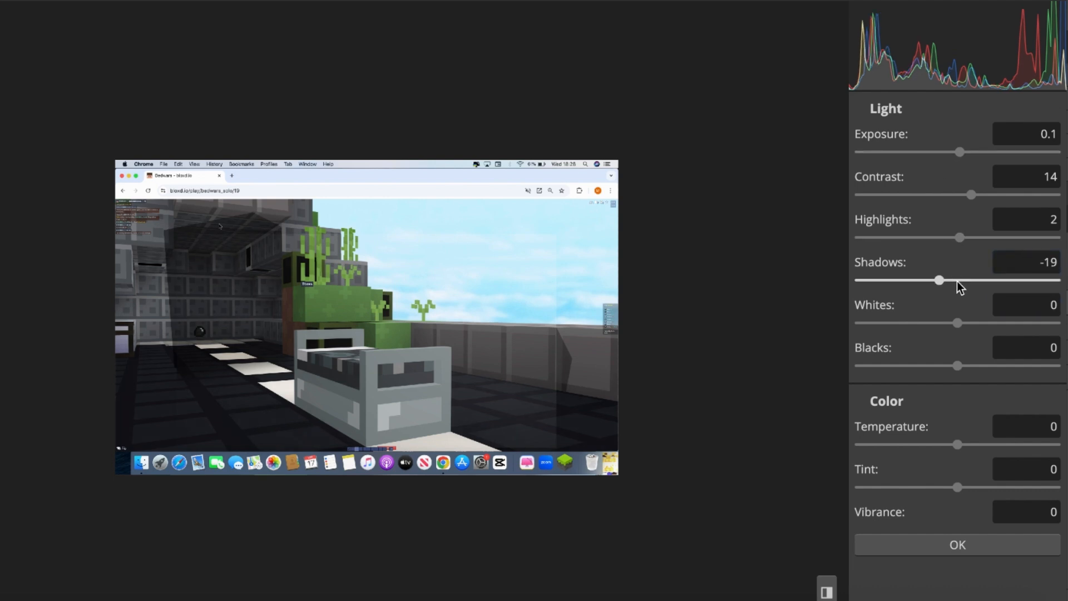
pyautogui.click(956, 281)
pyautogui.moveTo(965, 281); pyautogui.dragTo(971, 282)
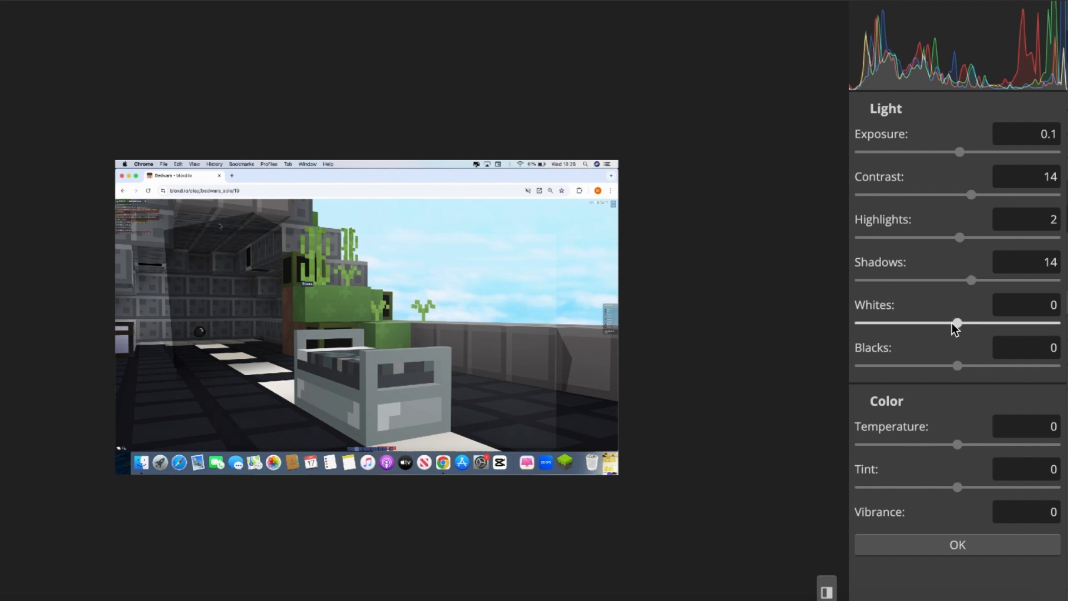
pyautogui.click(960, 373)
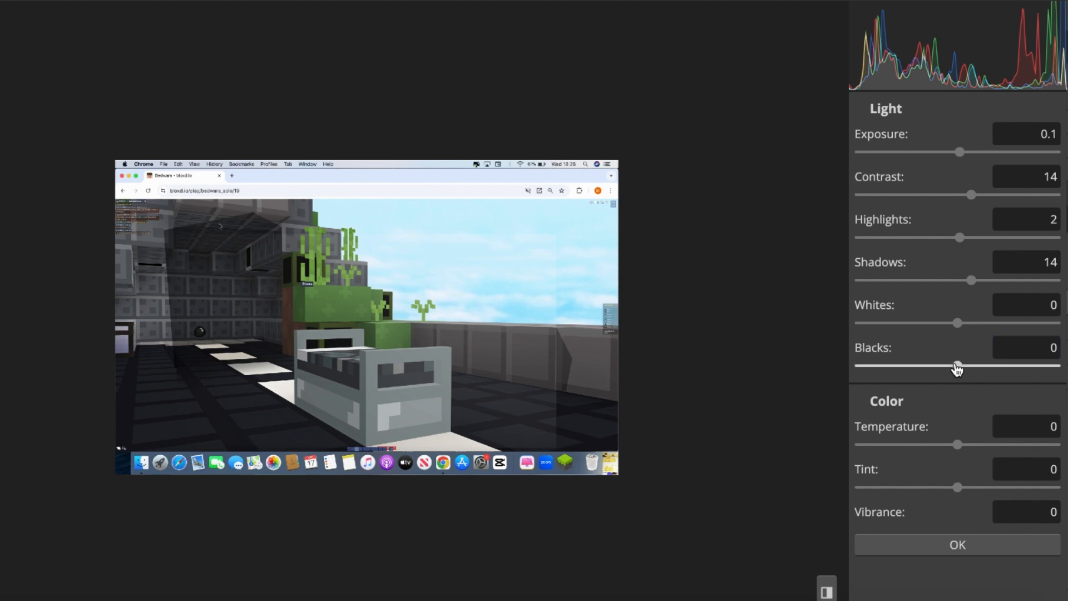
# Step: Try cooler and warmer colour temperatures on the image and settle on a temperature of -5
pyautogui.scroll(-3, 958, 371)
pyautogui.scroll(-4, 954, 369)
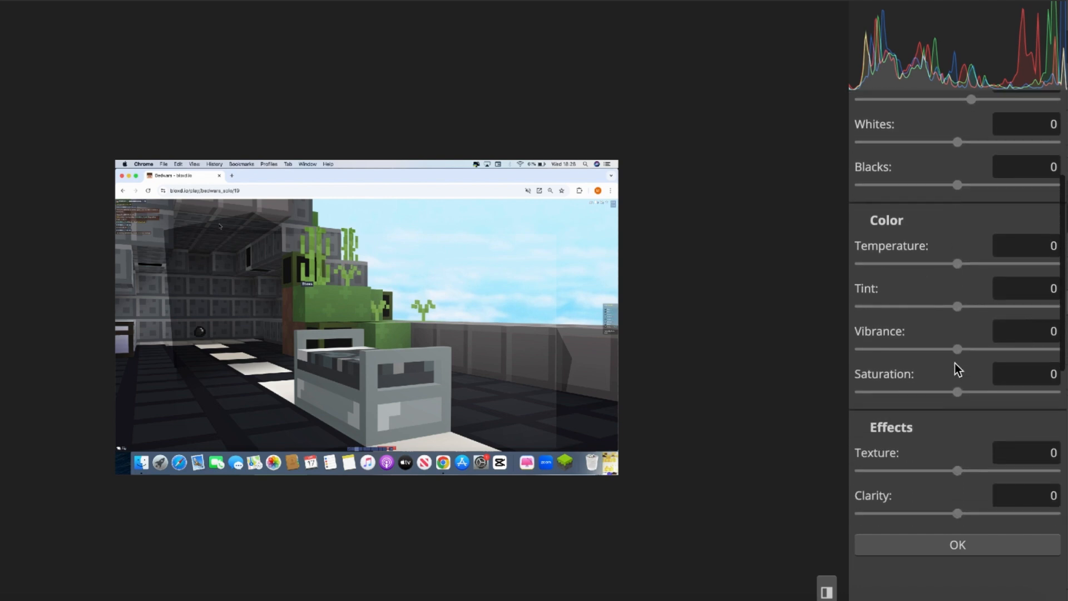
pyautogui.scroll(2, 946, 200)
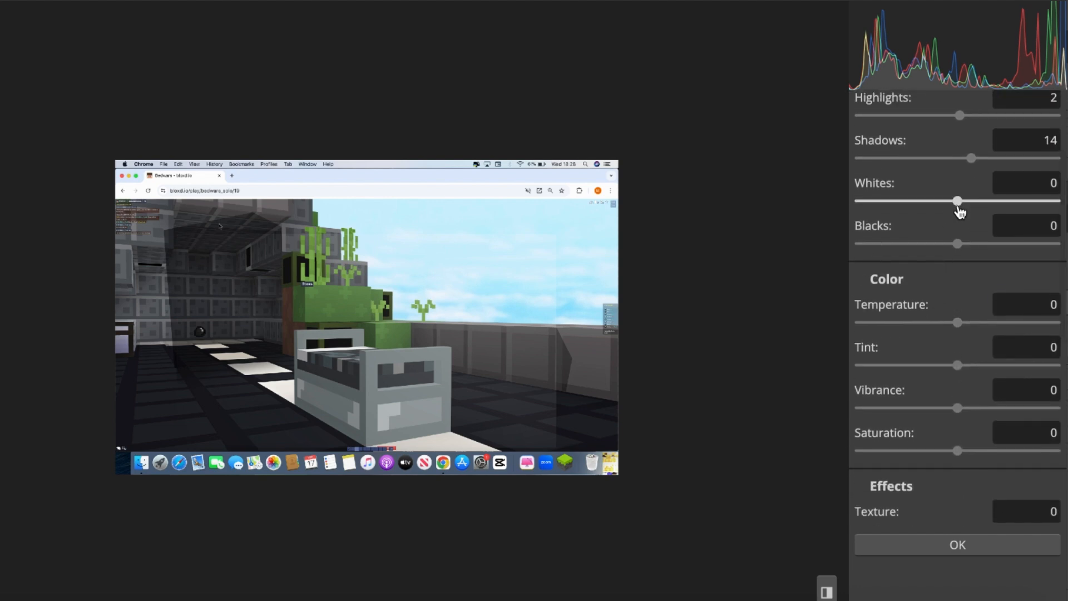
pyautogui.click(937, 323)
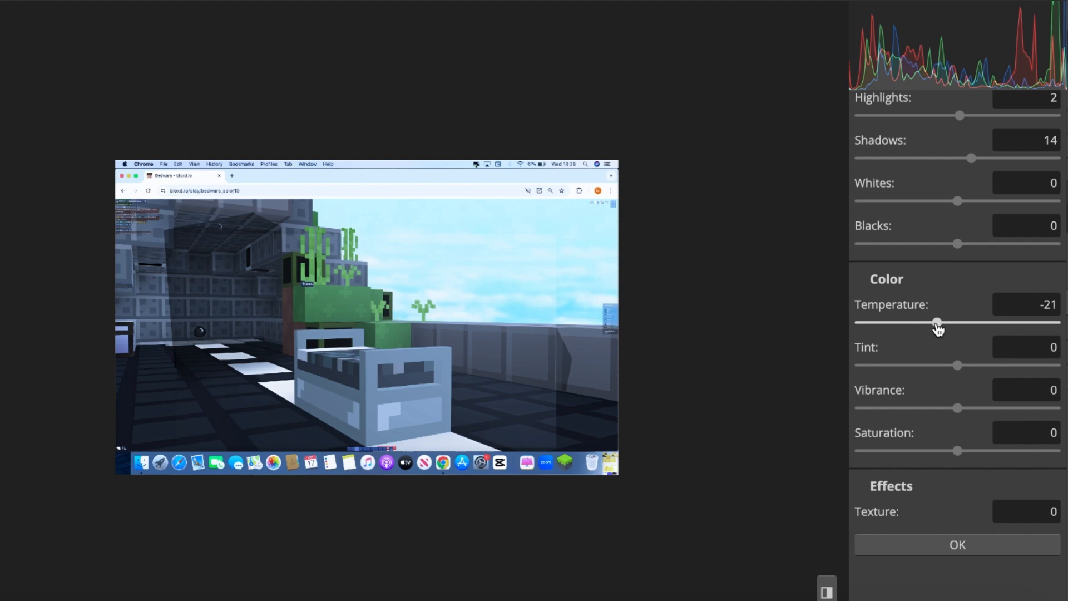
pyautogui.moveTo(937, 325); pyautogui.dragTo(961, 324)
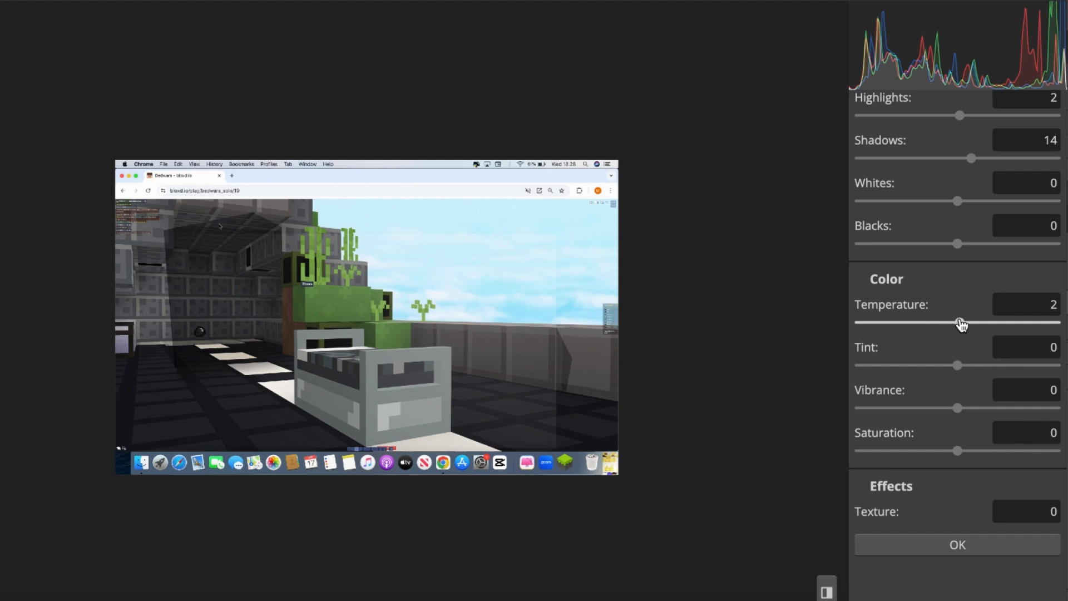
pyautogui.moveTo(961, 324); pyautogui.dragTo(1053, 324)
pyautogui.moveTo(900, 323); pyautogui.dragTo(861, 323)
pyautogui.moveTo(955, 325); pyautogui.dragTo(953, 324)
# Step: Try a negative tint on the image and set the tint back to 0
pyautogui.click(946, 365)
pyautogui.click(1045, 346)
pyautogui.doubleClick(1045, 346)
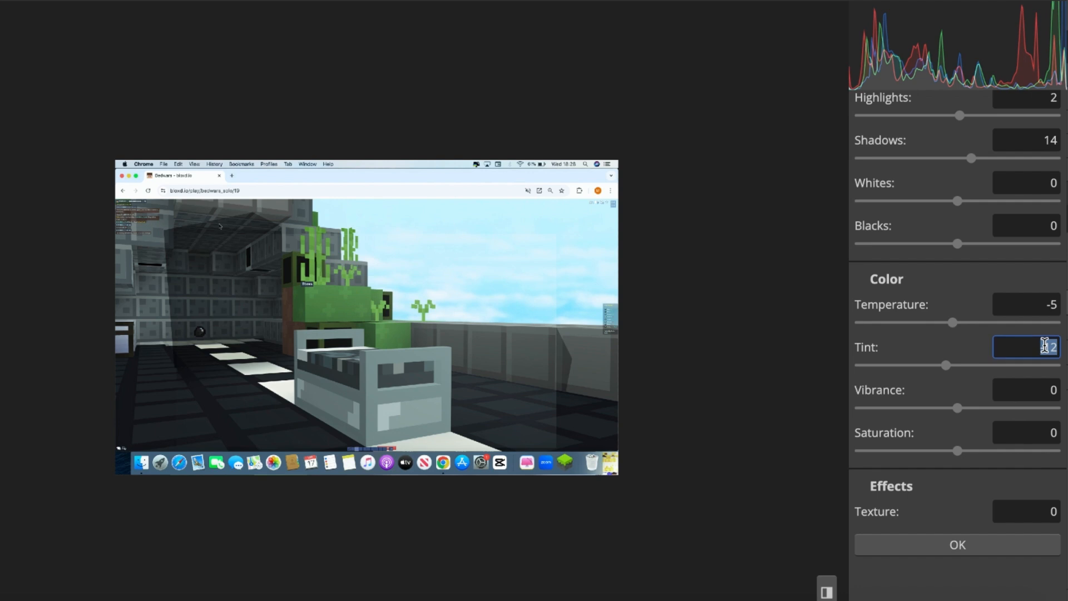
pyautogui.write('0')
pyautogui.press('Return')
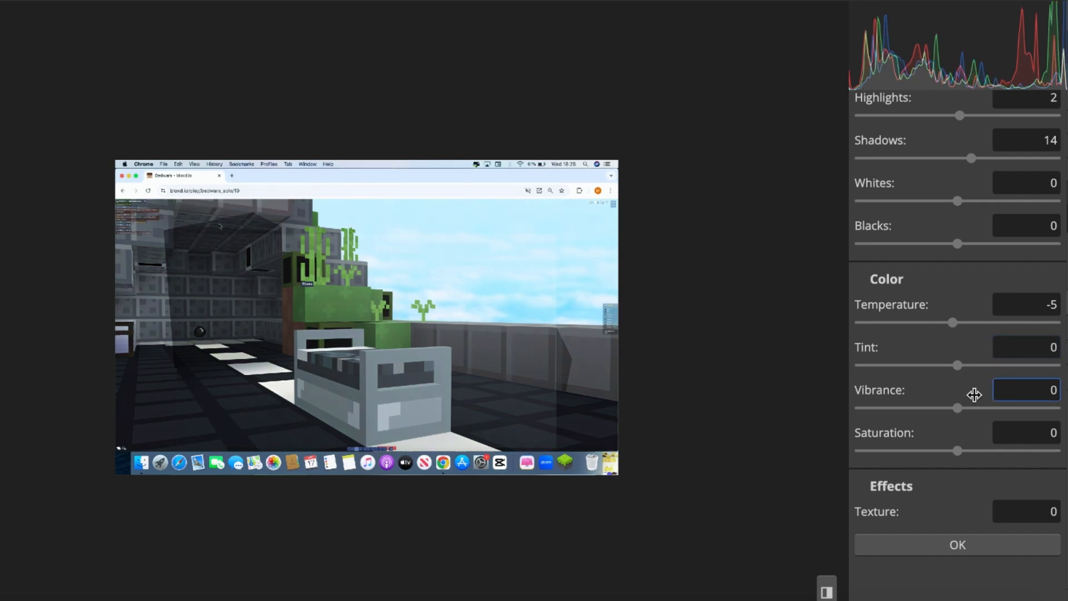
# Step: Set the Camera Raw vibrance to 14 and the saturation to 40
pyautogui.click(971, 409)
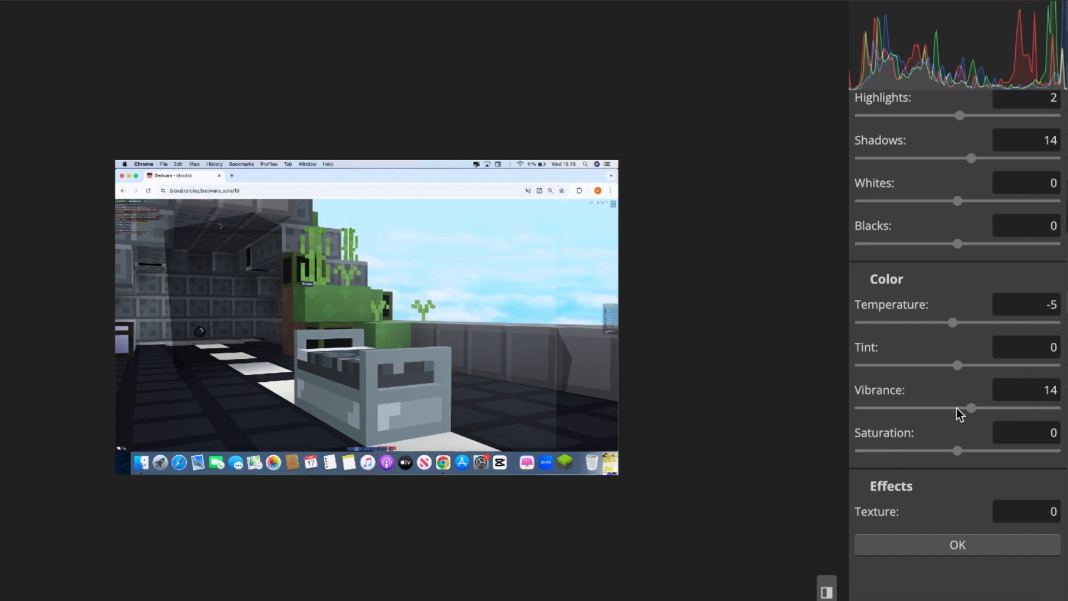
pyautogui.click(998, 452)
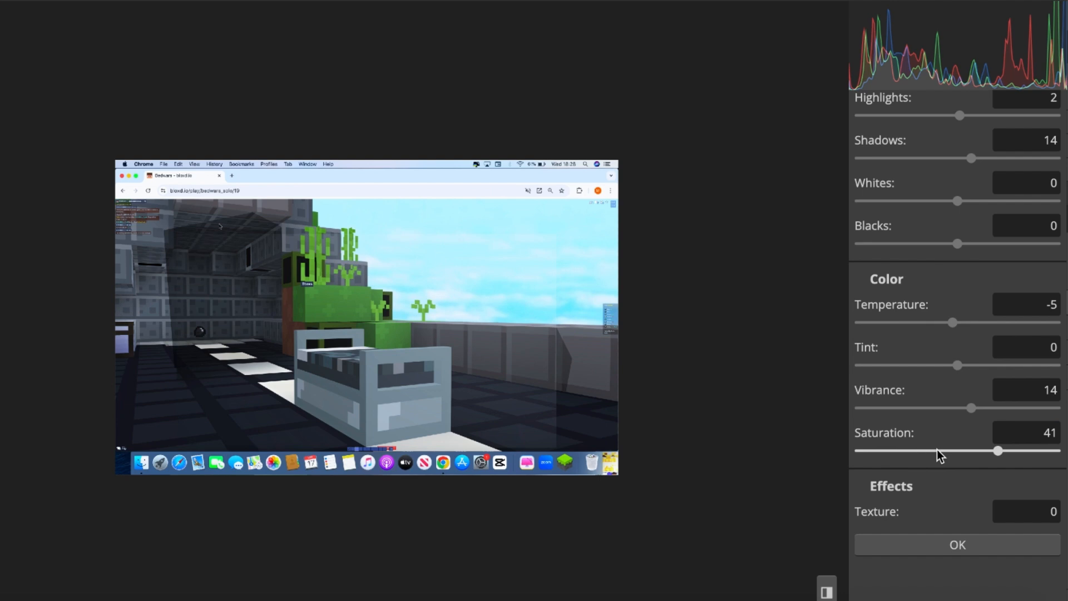
pyautogui.click(1047, 452)
pyautogui.moveTo(1046, 451); pyautogui.dragTo(997, 451)
pyautogui.scroll(-5, 929, 443)
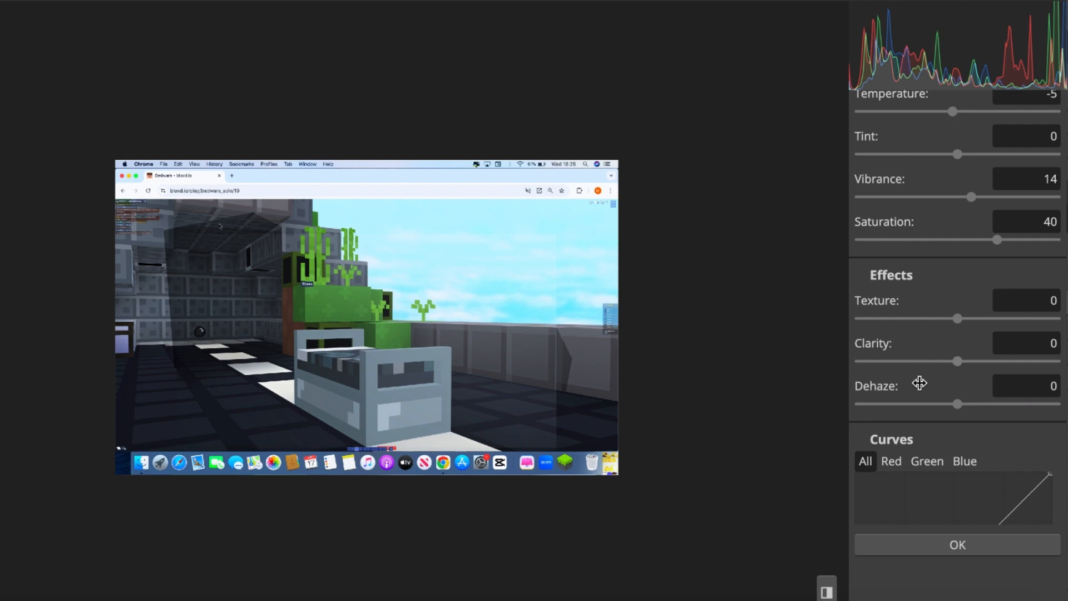
# Step: Finish the Camera Raw correction by applying it to the merged image, leaving the effects and curve untouched
pyautogui.scroll(-4, 960, 490)
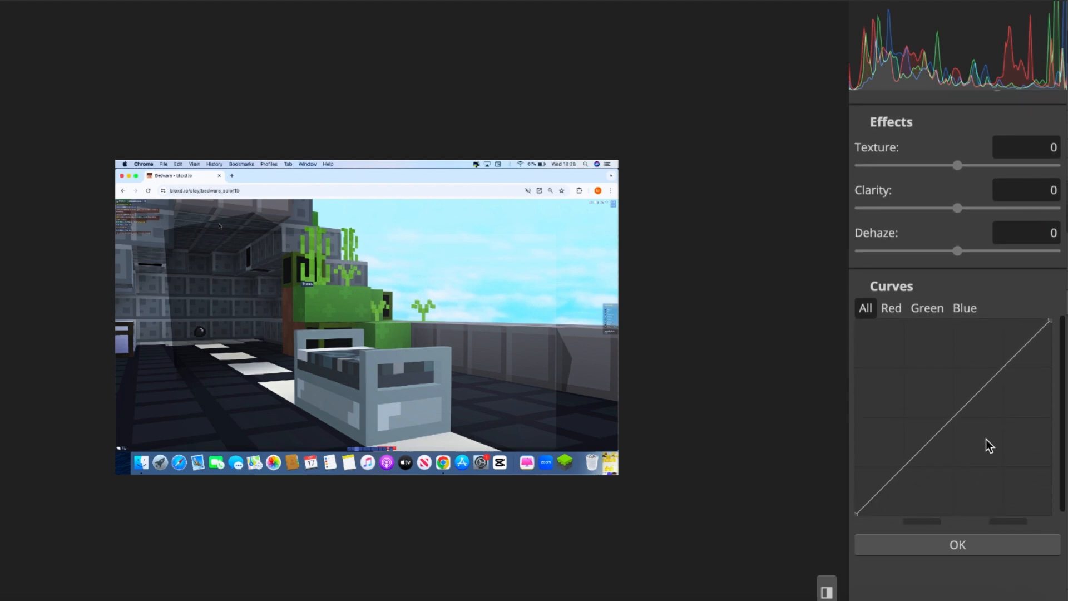
pyautogui.click(989, 436)
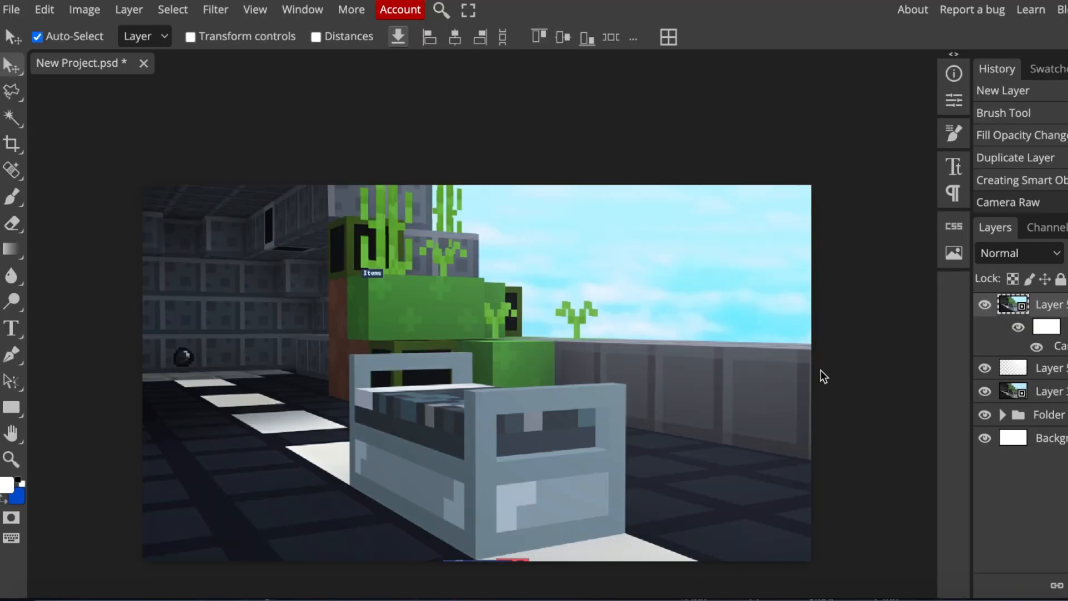
pyautogui.scroll(-2, 821, 371)
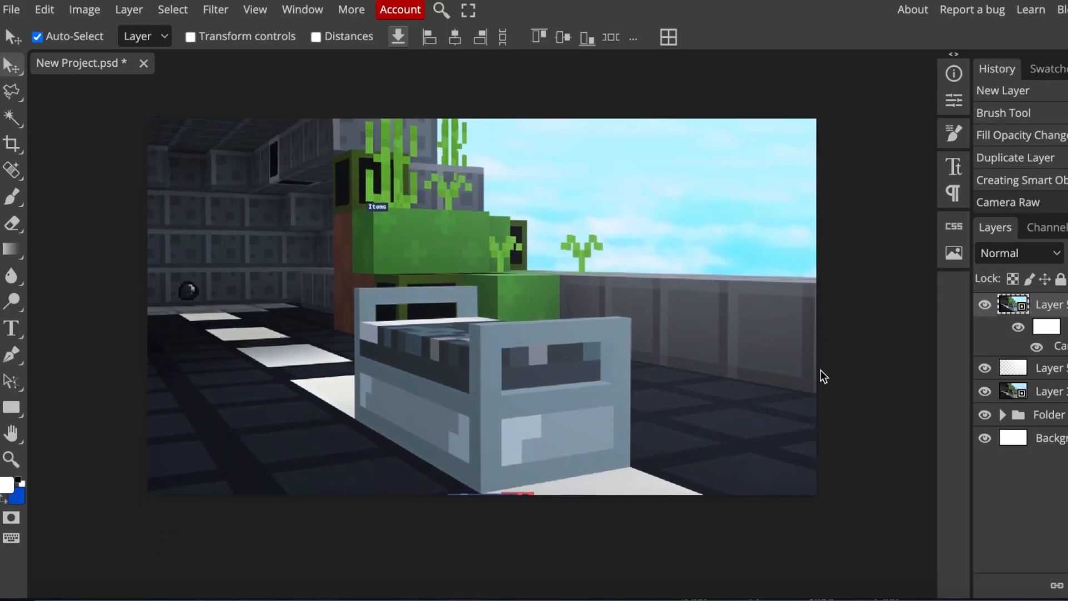
pyautogui.scroll(-1, 820, 371)
pyautogui.hscroll(1, 820, 370)
pyautogui.scroll(1, 821, 371)
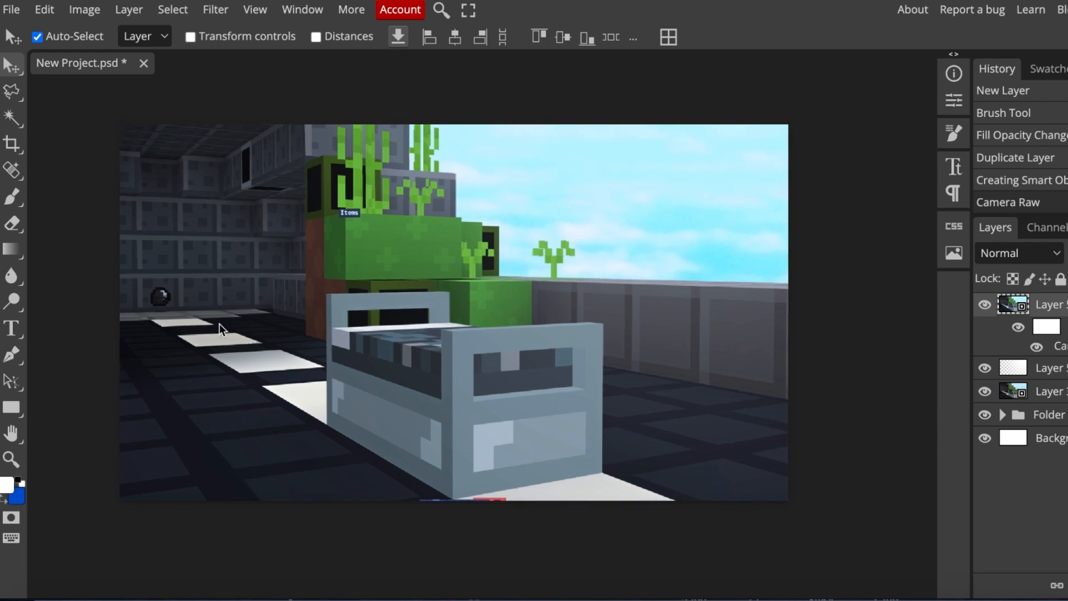
# Step: Set the foreground colour to the off-white of the floor tile beside the bed's front corner
pyautogui.scroll(3, 473, 522)
pyautogui.scroll(3, 471, 520)
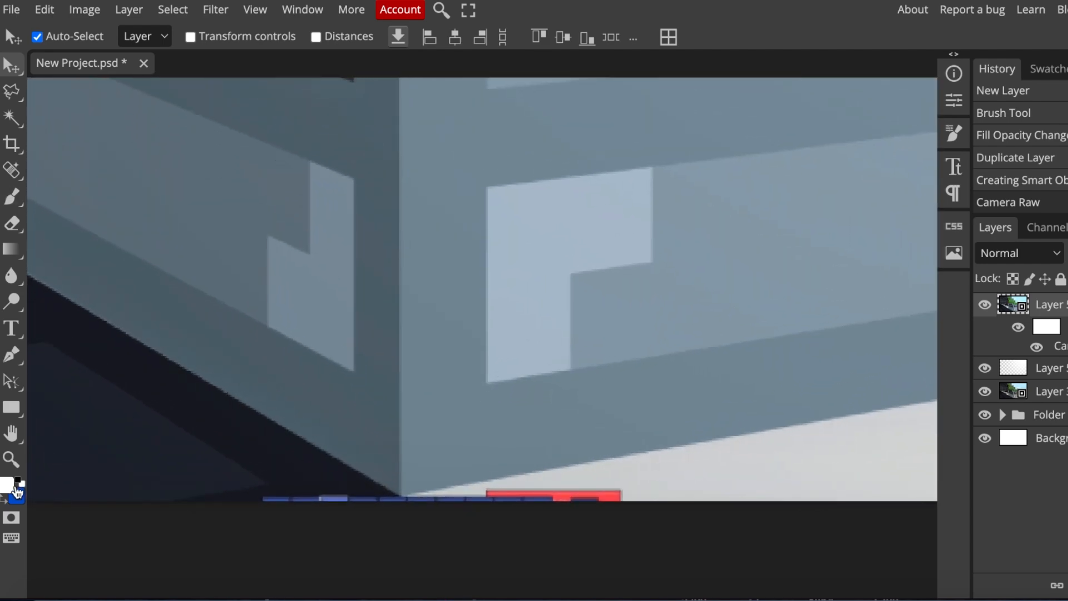
pyautogui.click(6, 484)
pyautogui.click(660, 477)
pyautogui.click(480, 170)
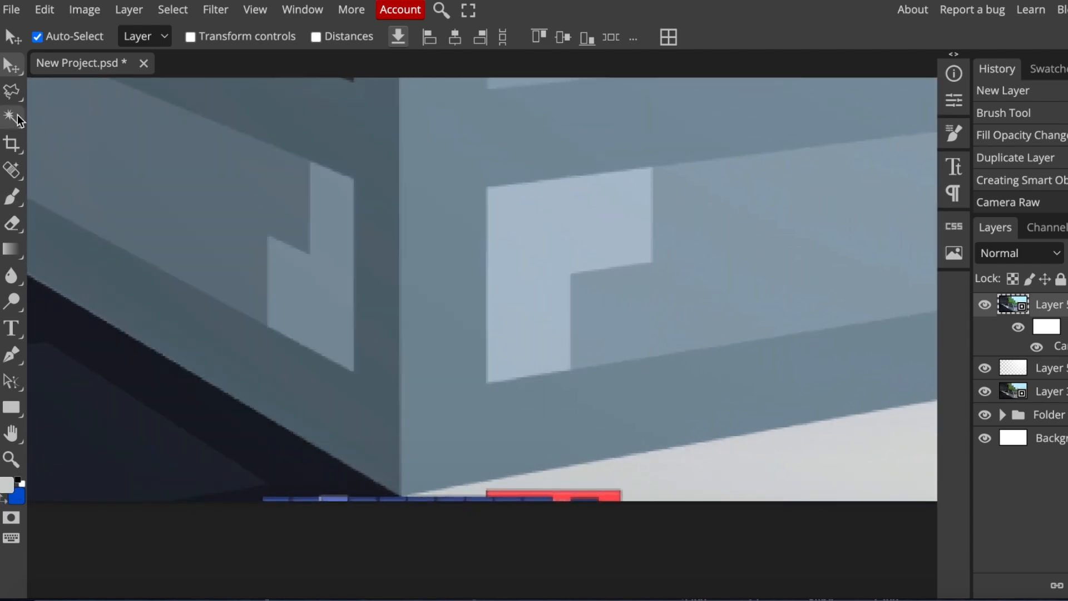
# Step: Rasterize the corrected layer and brush the off-white over the red and blue hotbar remnants along the image's lower edge
pyautogui.click(12, 197)
pyautogui.click(53, 38)
pyautogui.click(620, 494)
pyautogui.press('Return')
pyautogui.moveTo(621, 494); pyautogui.dragTo(536, 500)
pyautogui.hotkey('ctrl', 'z')
pyautogui.click(529, 499)
pyautogui.moveTo(406, 498); pyautogui.dragTo(617, 498)
pyautogui.click(612, 515)
# Step: Sample the dark floor colour and paint over the remaining blue hotbar remnants on the dark floor beside the bed
pyautogui.hscroll(-2, 612, 515)
pyautogui.keyDown('alt'); pyautogui.click(389, 464); pyautogui.keyUp('alt')
pyautogui.moveTo(306, 484); pyautogui.dragTo(353, 484)
pyautogui.moveTo(344, 484); pyautogui.dragTo(427, 487)
pyautogui.scroll(-5, 427, 487)
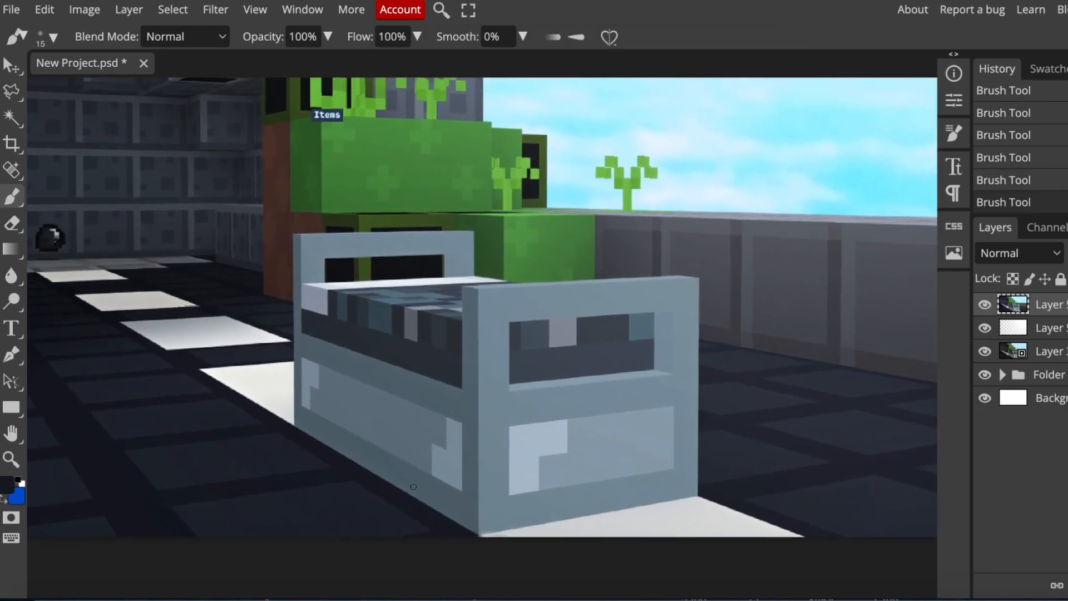
# Step: Try shading the bed's long side on a new layer with a soft 178 px dark brush and lowered layer opacity, and delete the layer
pyautogui.scroll(-2, 413, 487)
pyautogui.click(5, 489)
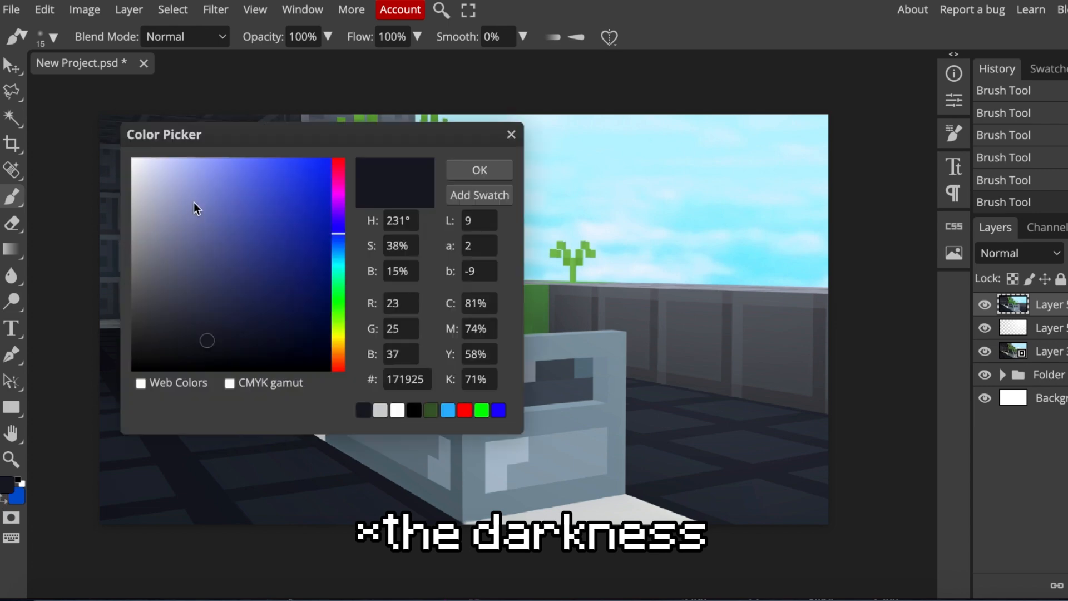
pyautogui.click(478, 172)
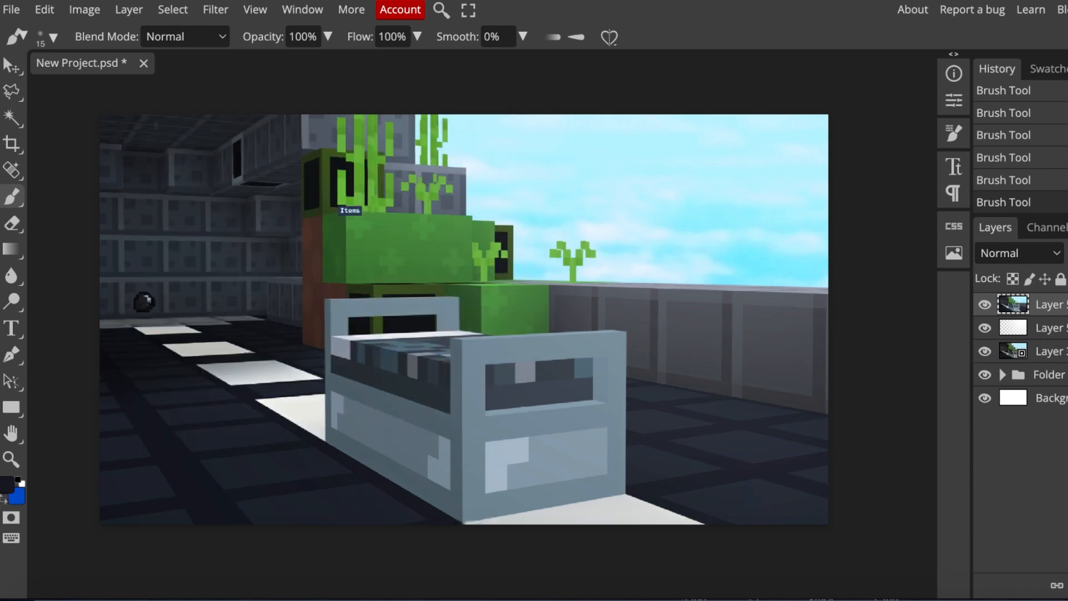
pyautogui.click(371, 419)
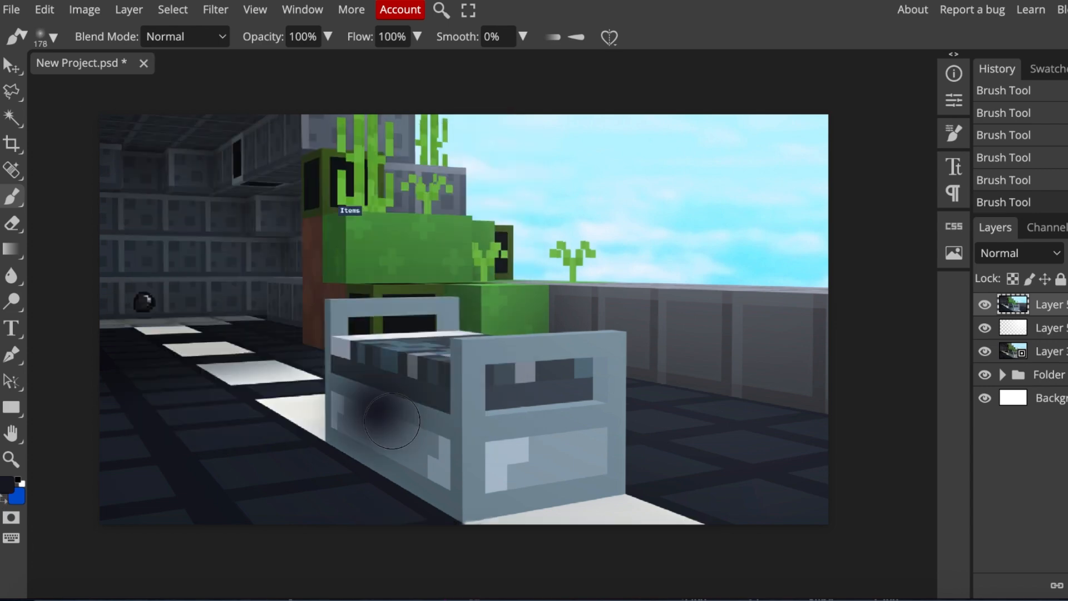
pyautogui.hotkey('ctrl', 'z')
pyautogui.hotkey('ctrl', 'shift', 'n')
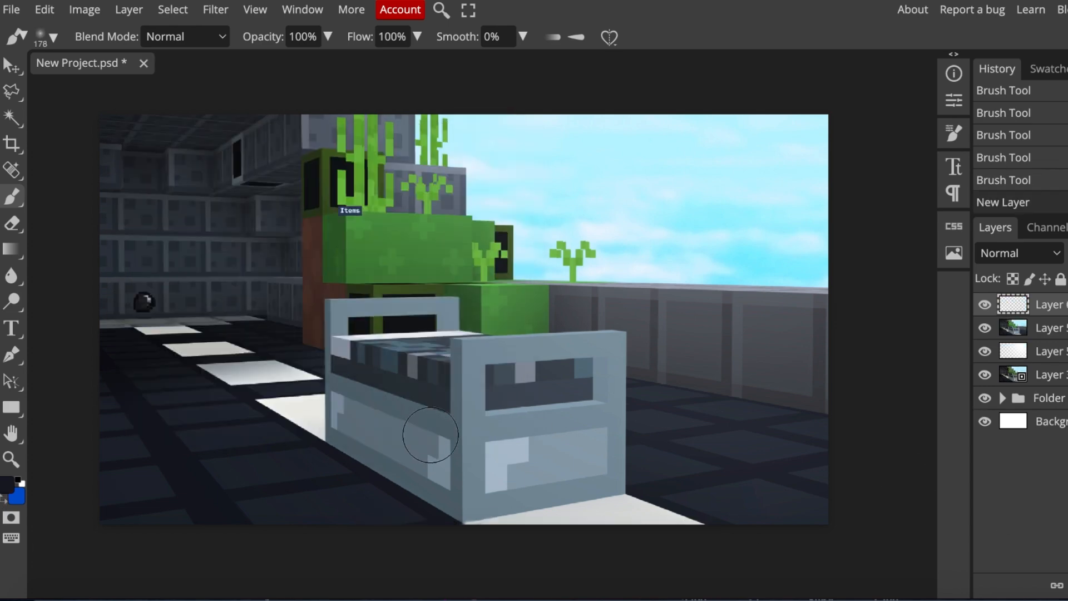
pyautogui.moveTo(343, 384)
pyautogui.mouseDown()
pyautogui.moveTo(455, 442)
pyautogui.moveTo(401, 416)
pyautogui.moveTo(404, 449)
pyautogui.moveTo(375, 410)
pyautogui.mouseUp()
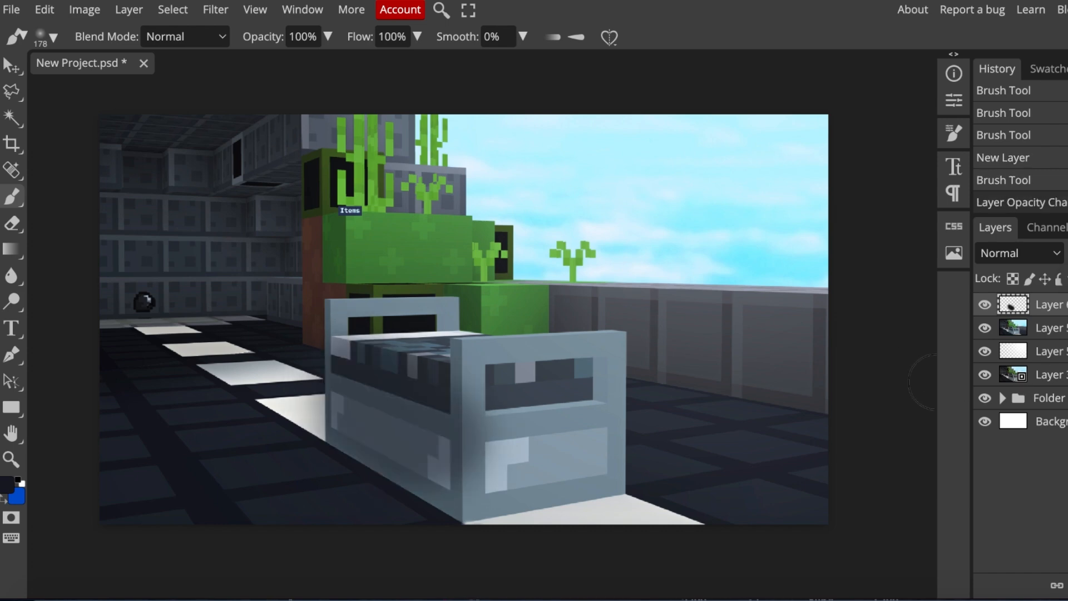
pyautogui.rightClick(1065, 309)
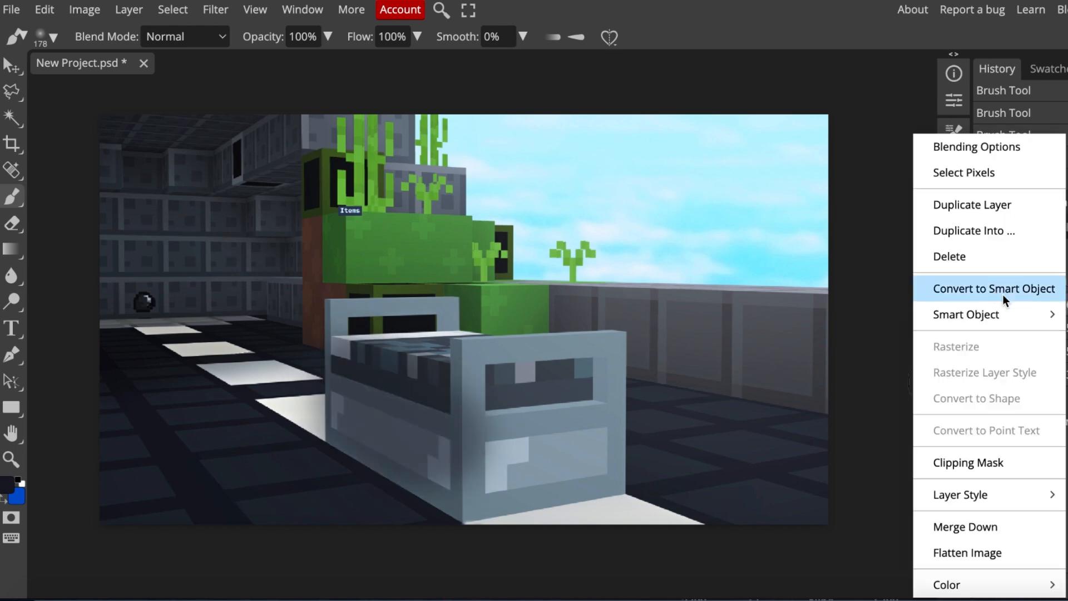
pyautogui.click(966, 259)
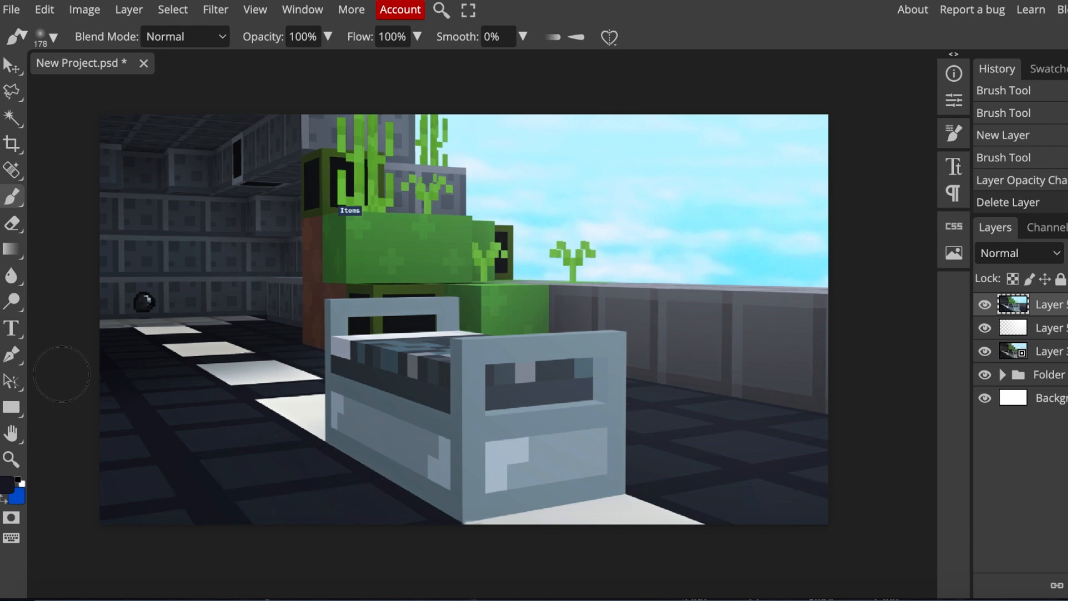
# Step: Outline the bed's long side with the Polygonal Lasso and copy the selection onto a new layer
pyautogui.click(11, 91)
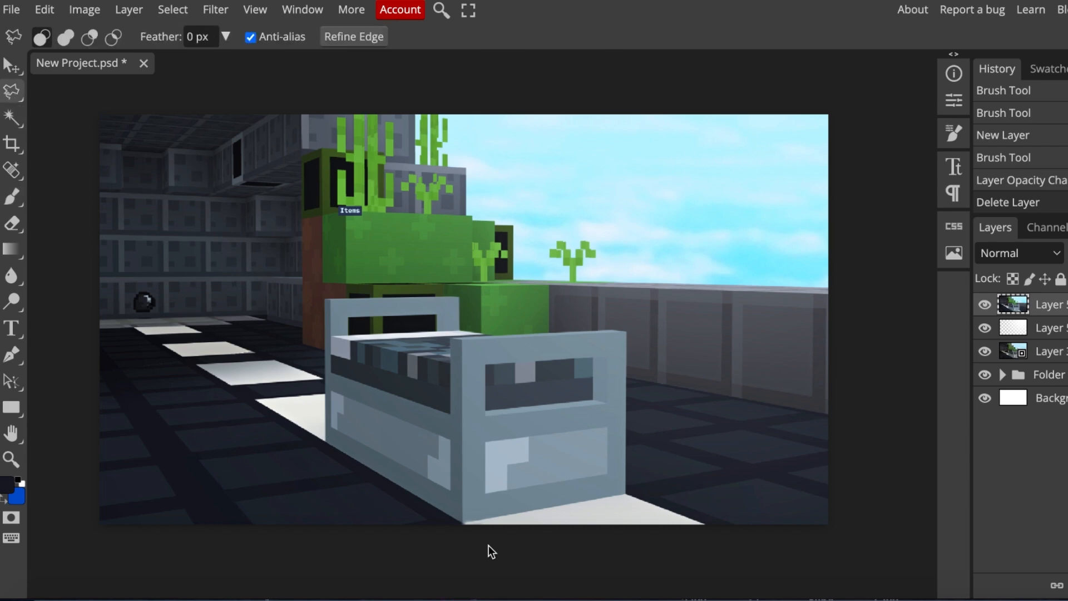
pyautogui.scroll(8, 486, 544)
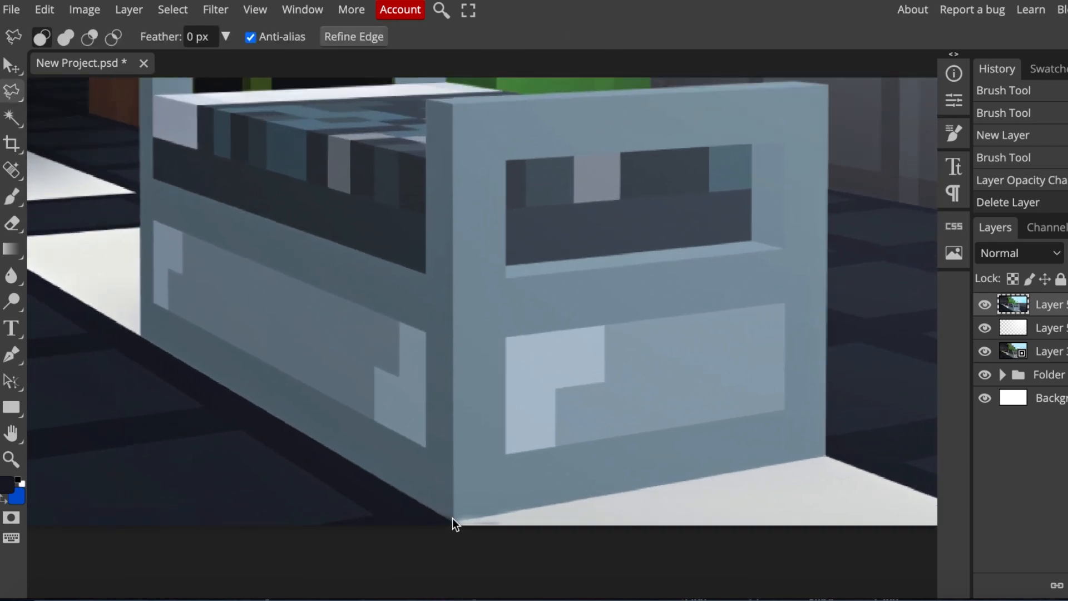
pyautogui.scroll(3, 451, 519)
pyautogui.scroll(5, 461, 258)
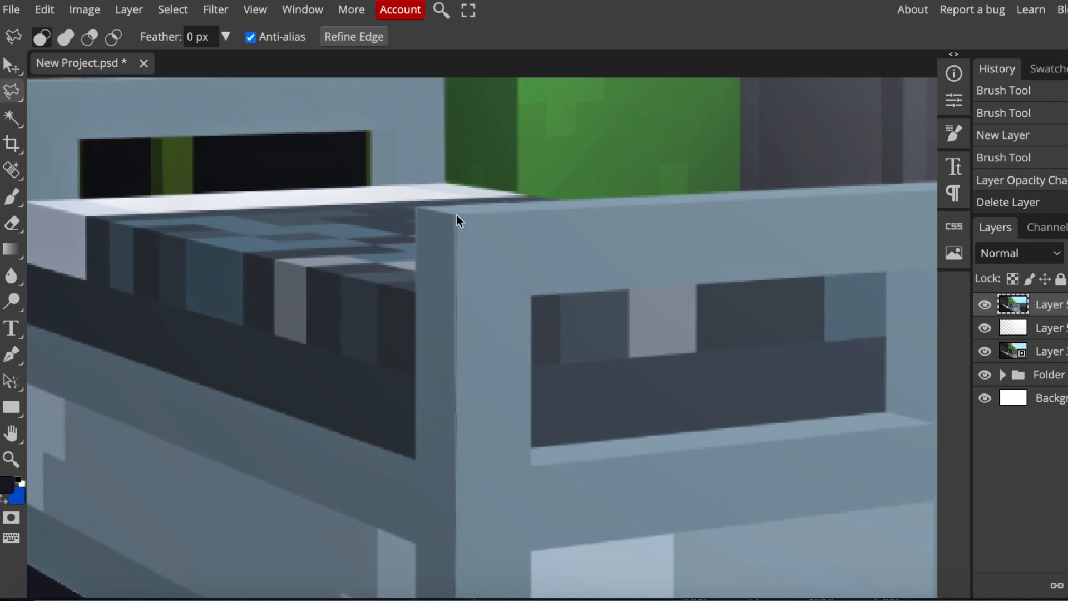
pyautogui.hscroll(-4, 218, 209)
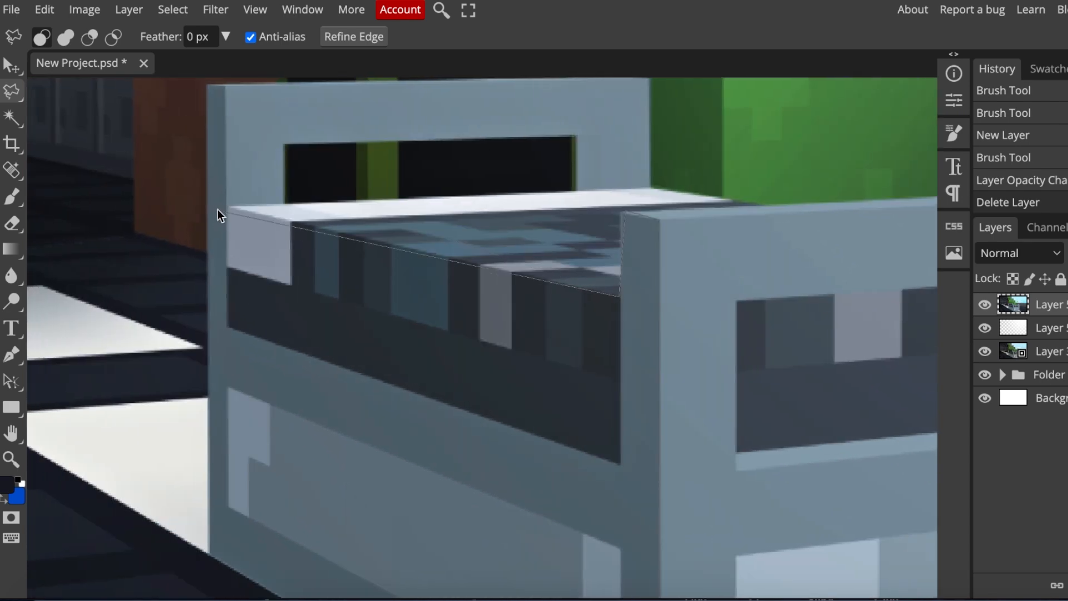
pyautogui.scroll(1, 207, 84)
pyautogui.click(205, 93)
pyautogui.scroll(-3, 206, 93)
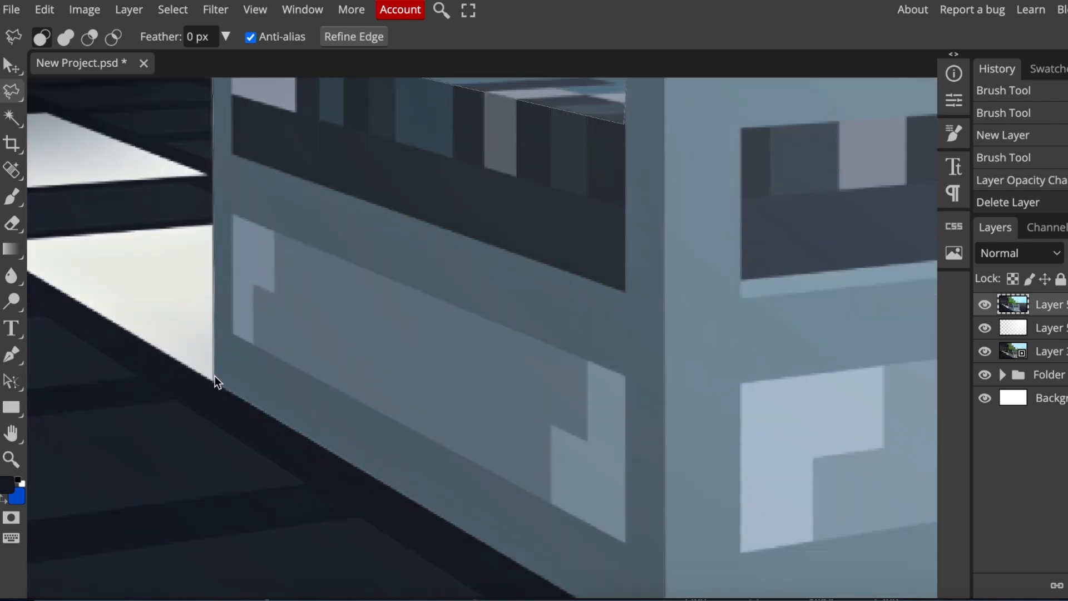
pyautogui.click(214, 376)
pyautogui.scroll(-4, 215, 377)
pyautogui.click(658, 434)
pyautogui.scroll(-5, 529, 468)
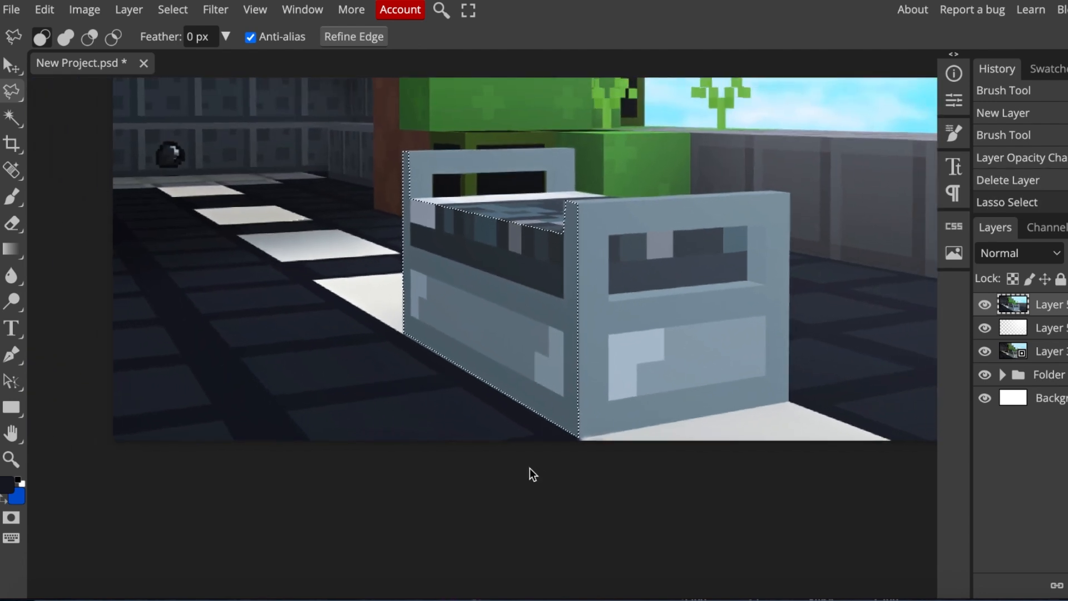
pyautogui.hotkey('ctrl', 'c')
pyautogui.hotkey('ctrl', 'v')
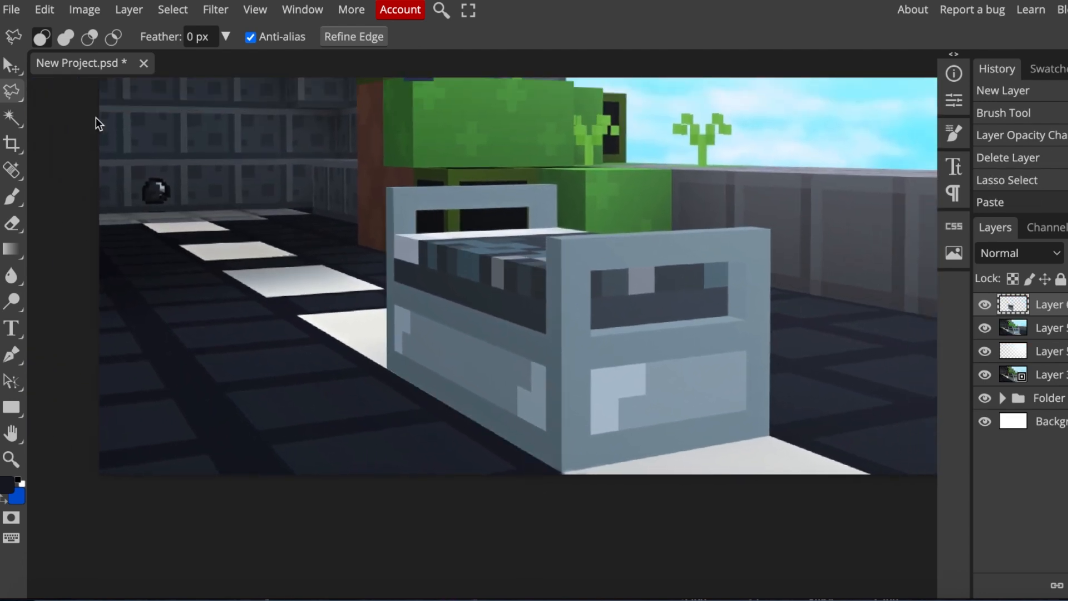
# Step: Give the pasted bed-side layer a black Color Overlay with Normal blending at 100% opacity
pyautogui.rightClick(1045, 305)
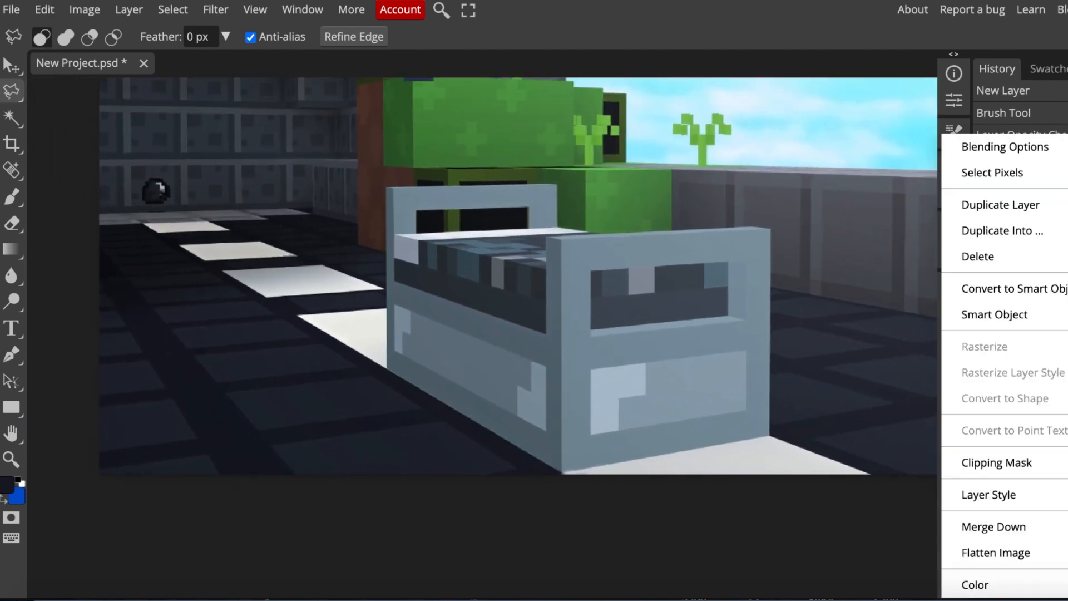
pyautogui.press('Escape')
pyautogui.rightClick(1045, 304)
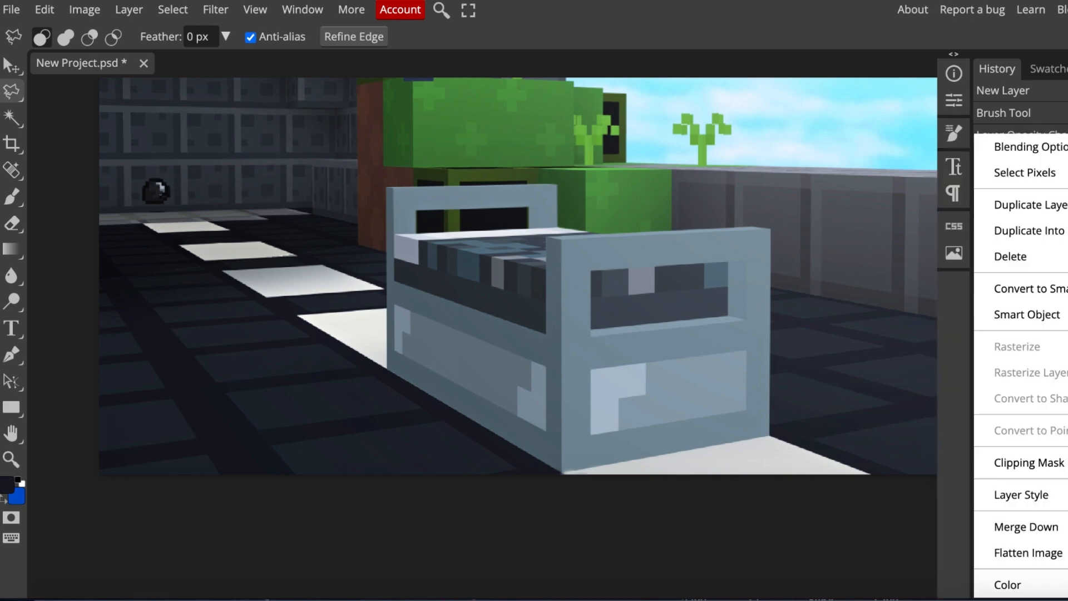
pyautogui.click(1022, 155)
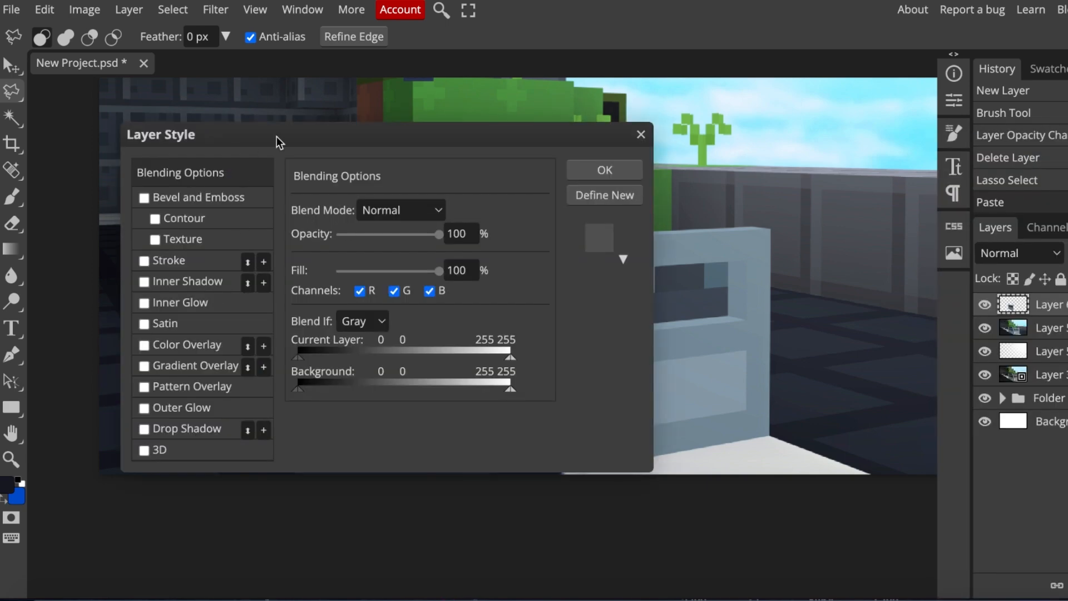
pyautogui.moveTo(277, 136); pyautogui.dragTo(643, 121)
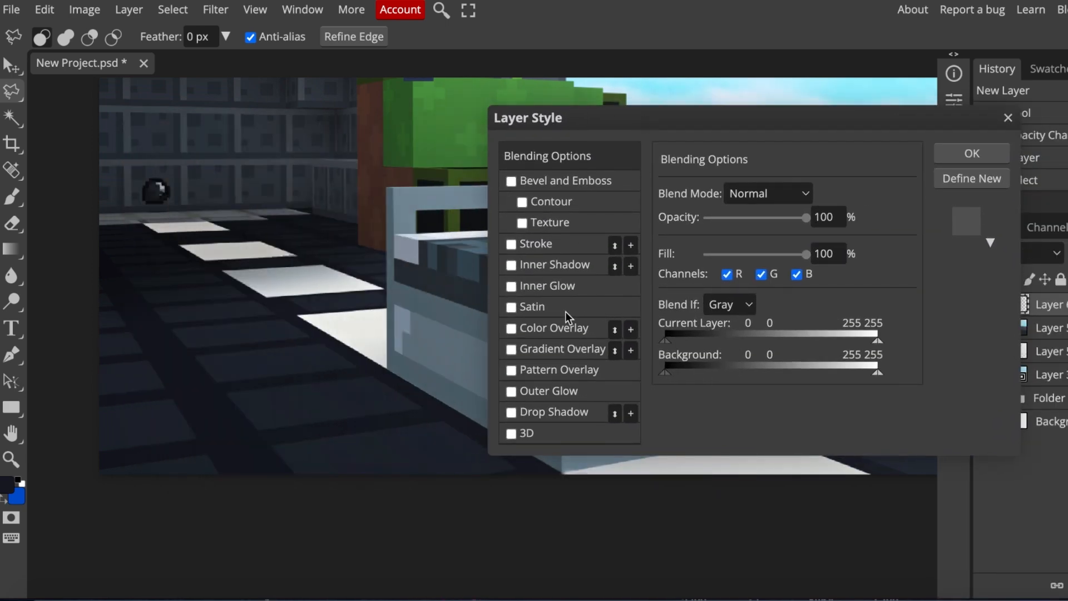
pyautogui.click(511, 328)
pyautogui.click(545, 328)
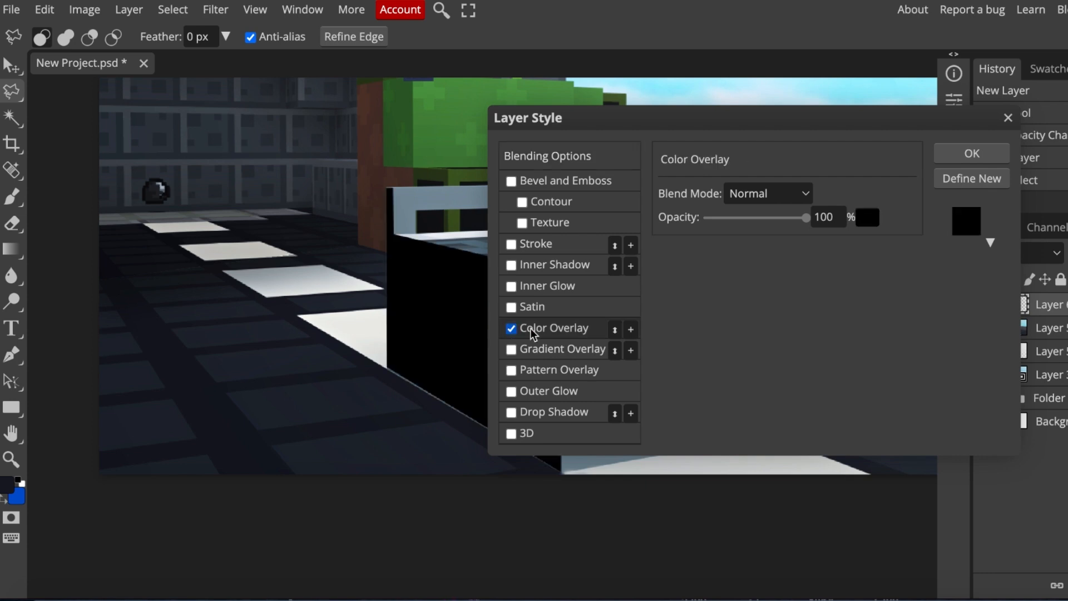
pyautogui.click(971, 156)
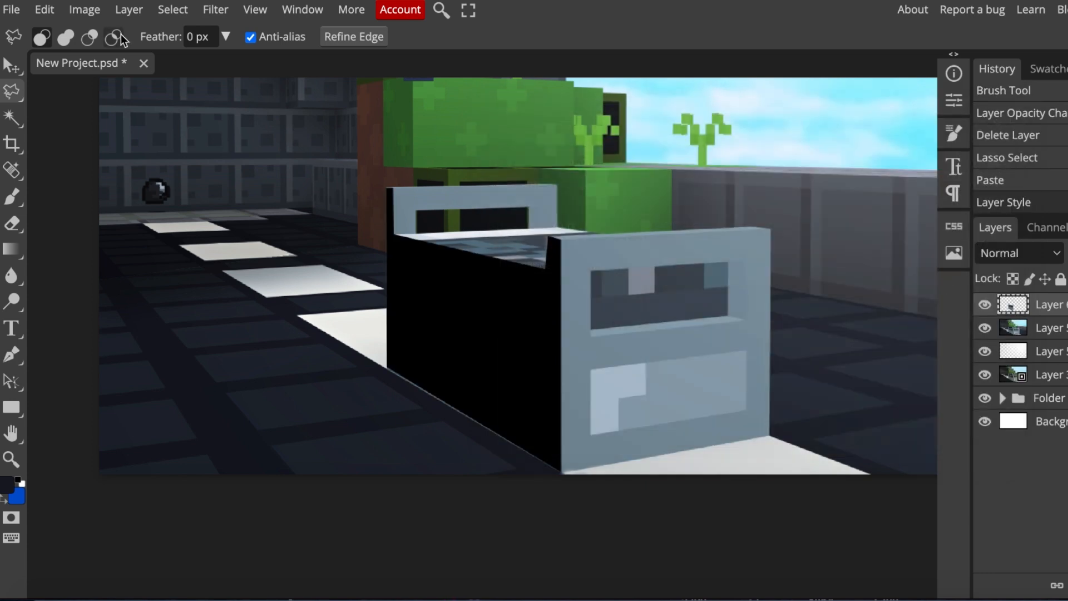
# Step: Flip the black bed-side silhouette horizontally
pyautogui.click(53, 10)
pyautogui.moveTo(85, 13)
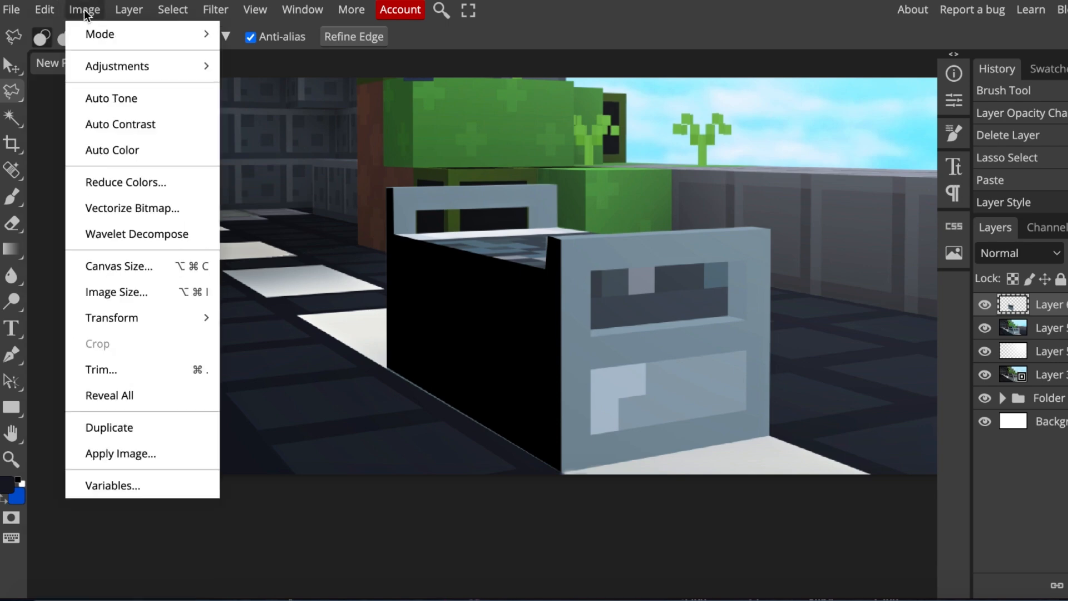
pyautogui.moveTo(53, 12)
pyautogui.moveTo(111, 447)
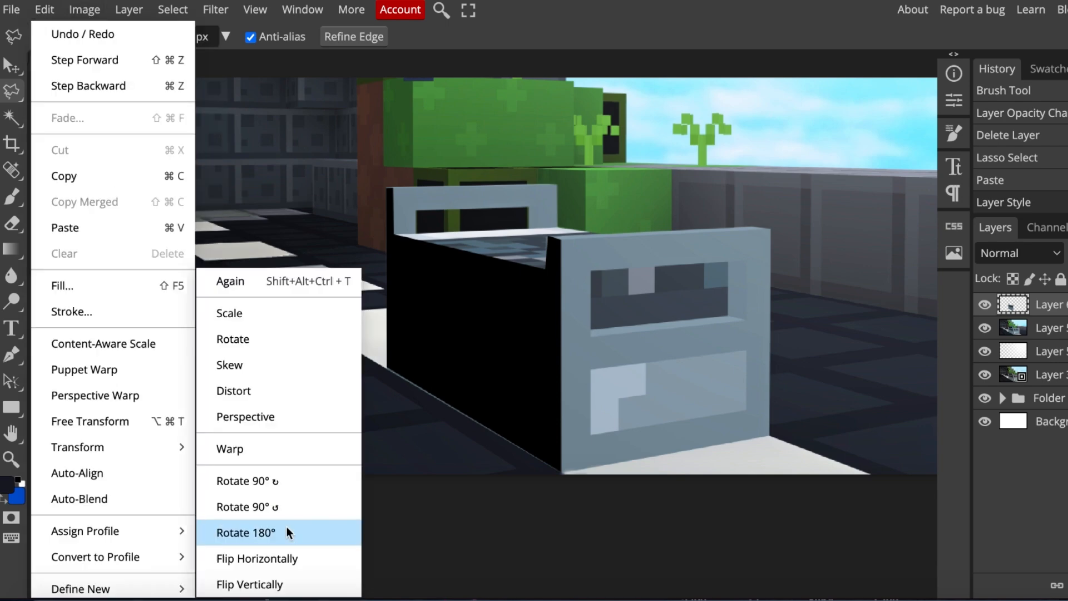
pyautogui.click(275, 563)
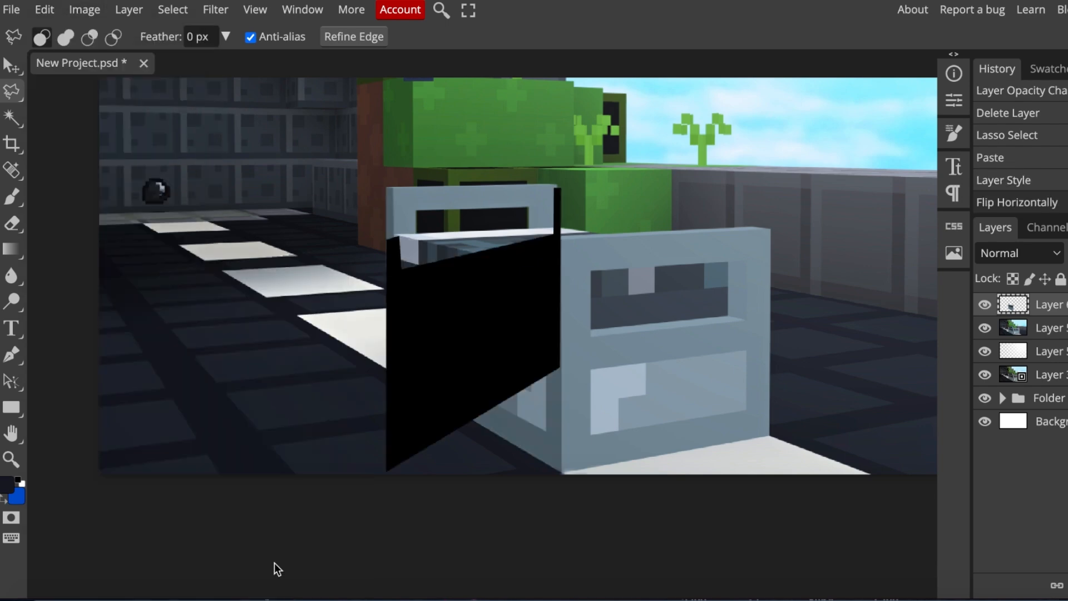
# Step: Rotate the black silhouette to about -118.3° with Free Transform and position it on the floor along the bed's long side
pyautogui.click(45, 11)
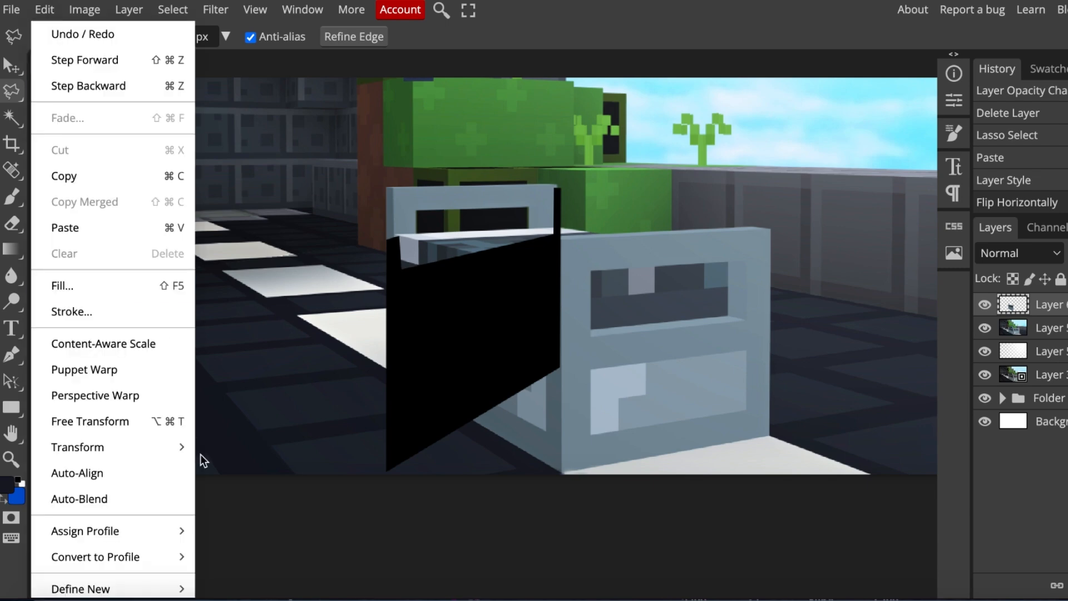
pyautogui.moveTo(119, 455)
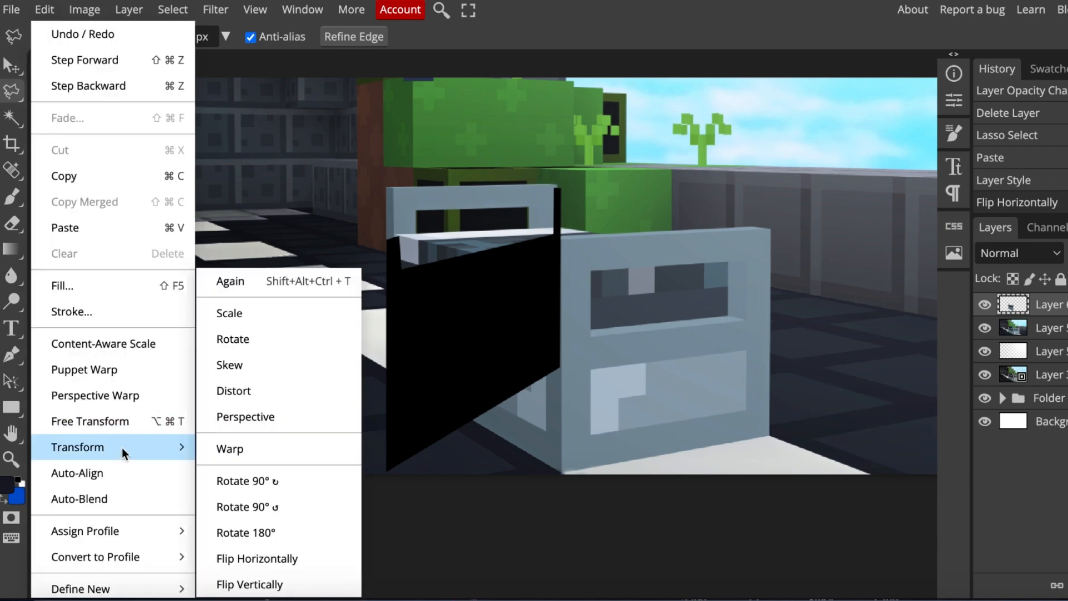
pyautogui.click(119, 418)
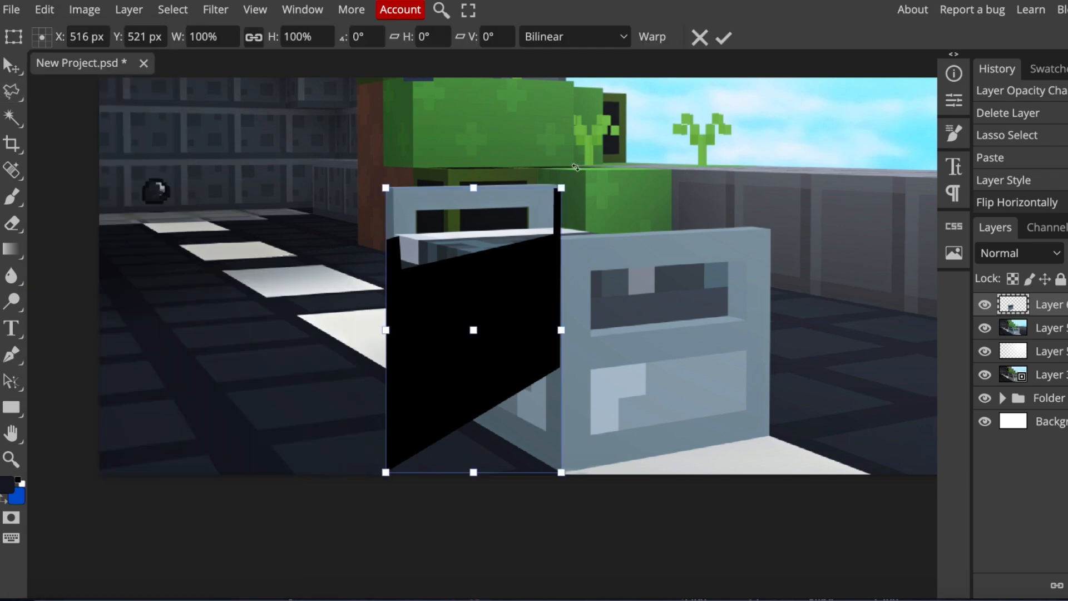
pyautogui.moveTo(576, 167); pyautogui.dragTo(259, 360)
pyautogui.moveTo(464, 367); pyautogui.dragTo(444, 443)
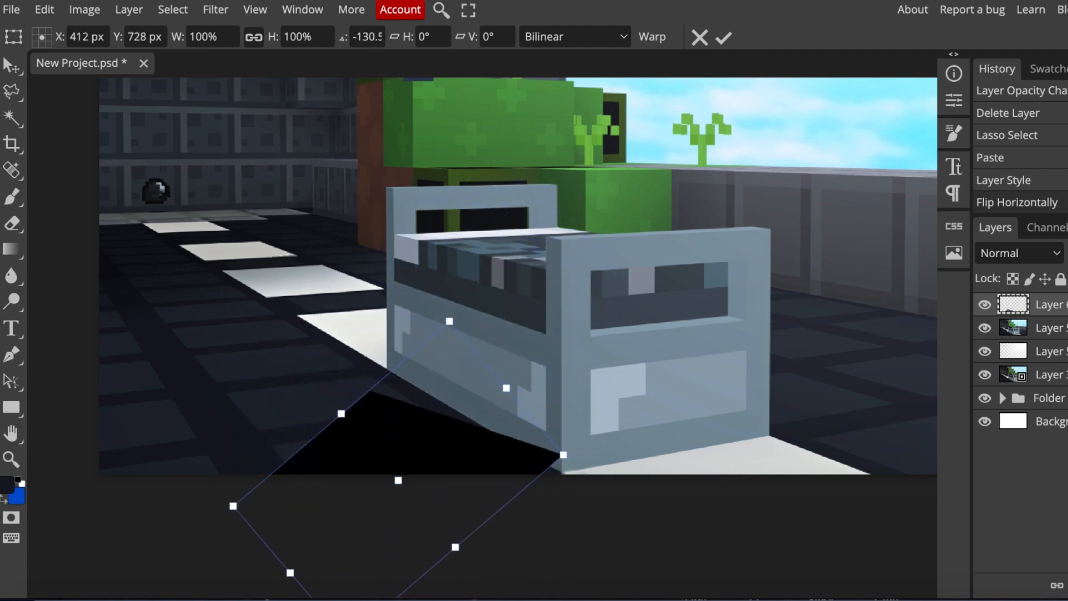
pyautogui.moveTo(451, 305); pyautogui.dragTo(494, 326)
pyautogui.moveTo(415, 465); pyautogui.dragTo(406, 447)
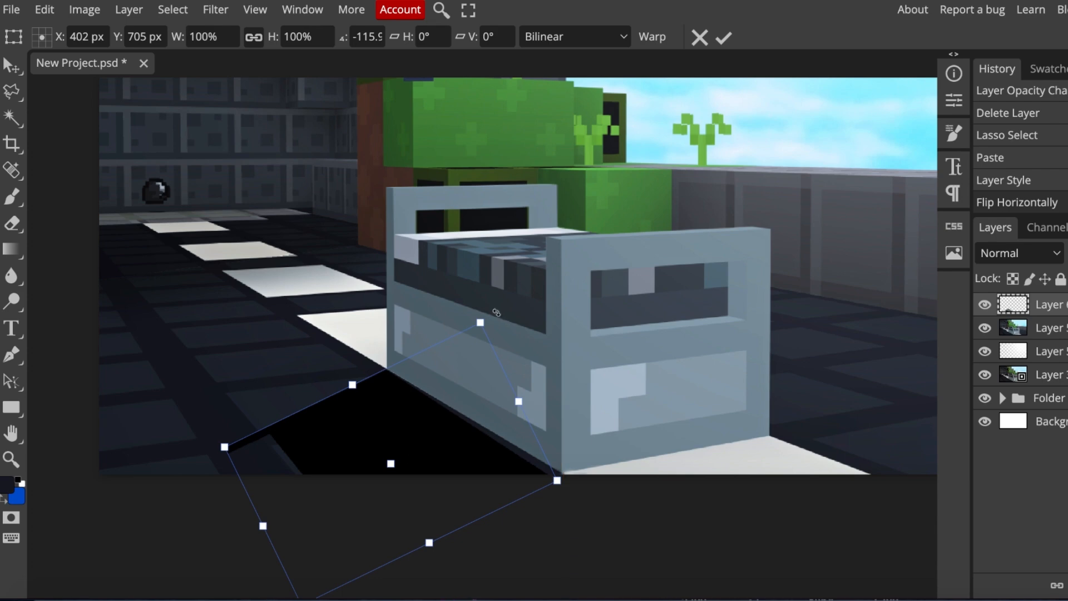
pyautogui.moveTo(490, 307); pyautogui.dragTo(482, 305)
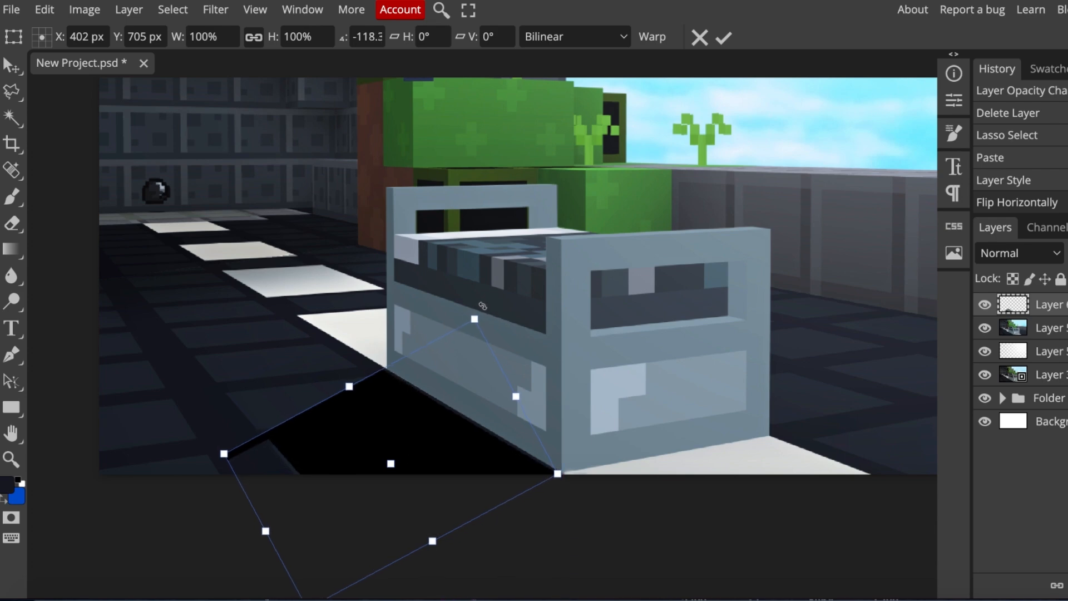
pyautogui.press('Return')
# Step: Lower the bed shadow layer's opacity to 50% and soften it with a Gaussian Blur of about 12 px radius
pyautogui.press('l')
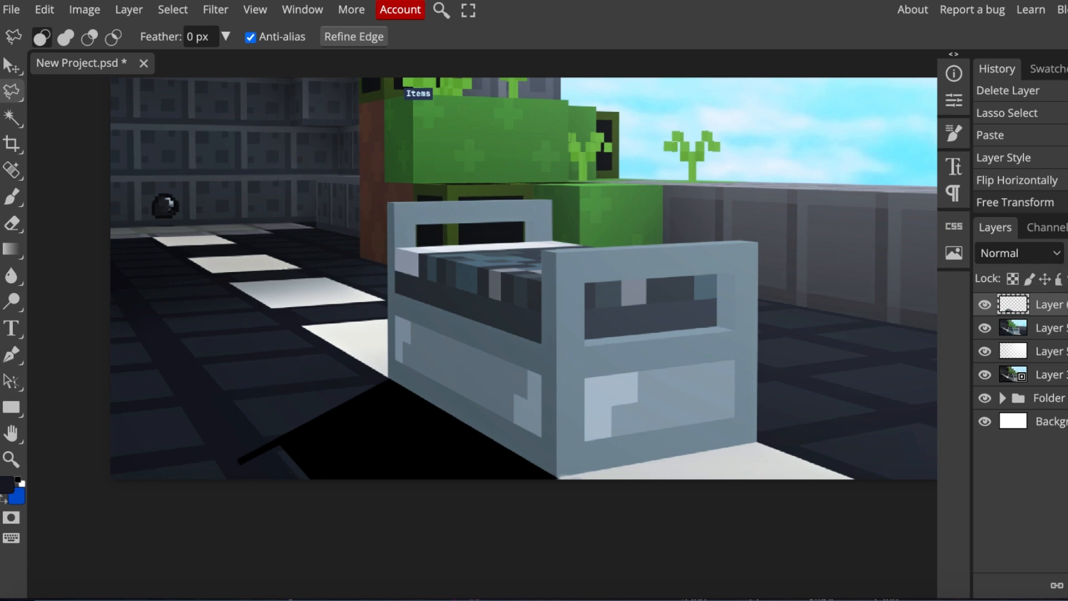
pyautogui.press('5')
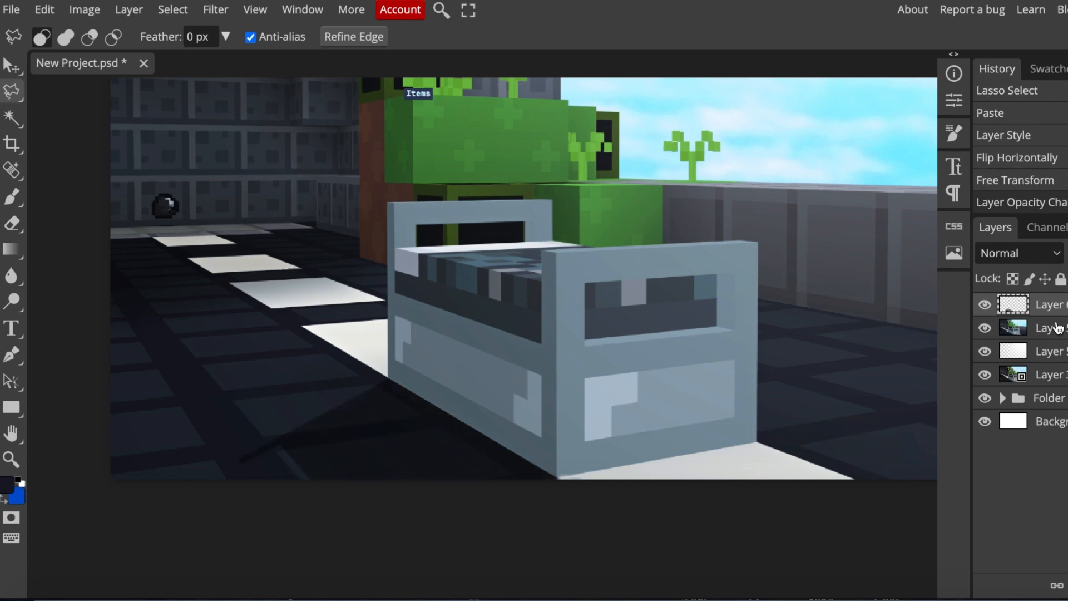
pyautogui.scroll(-2, 440, 286)
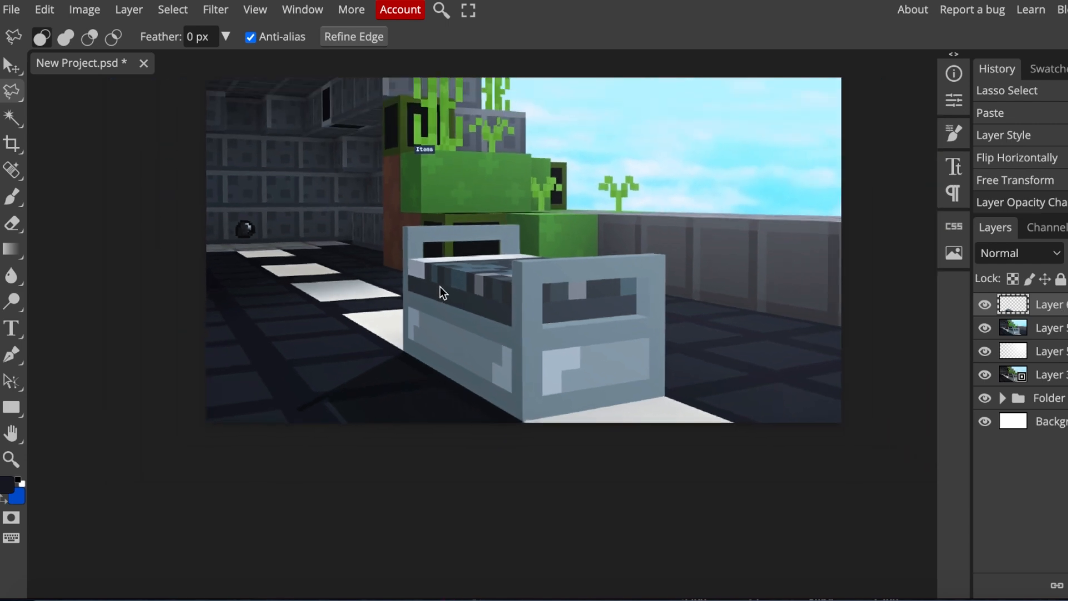
pyautogui.click(217, 10)
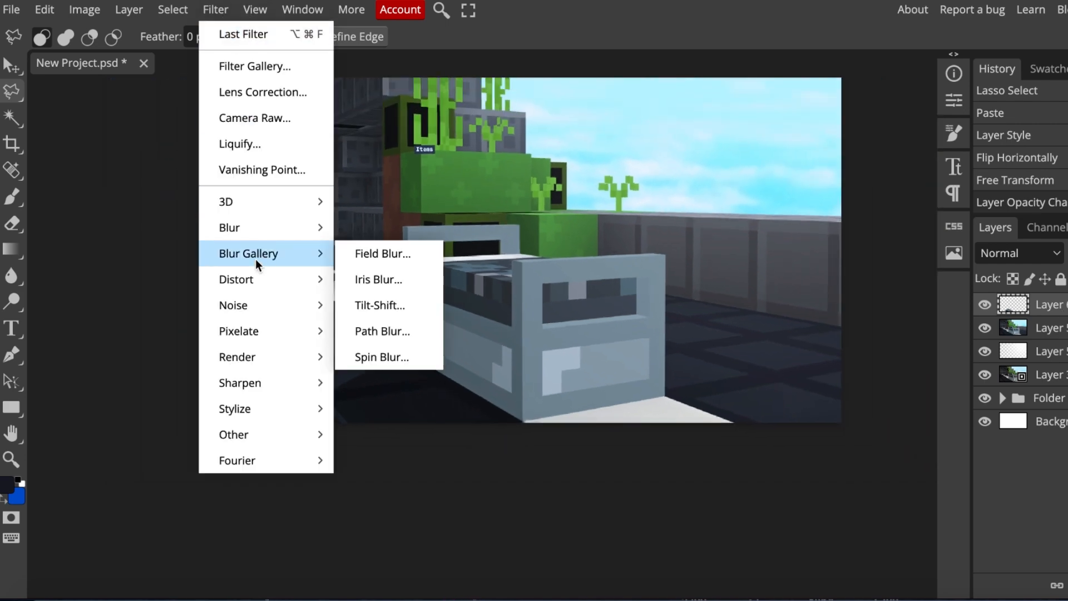
pyautogui.moveTo(265, 237)
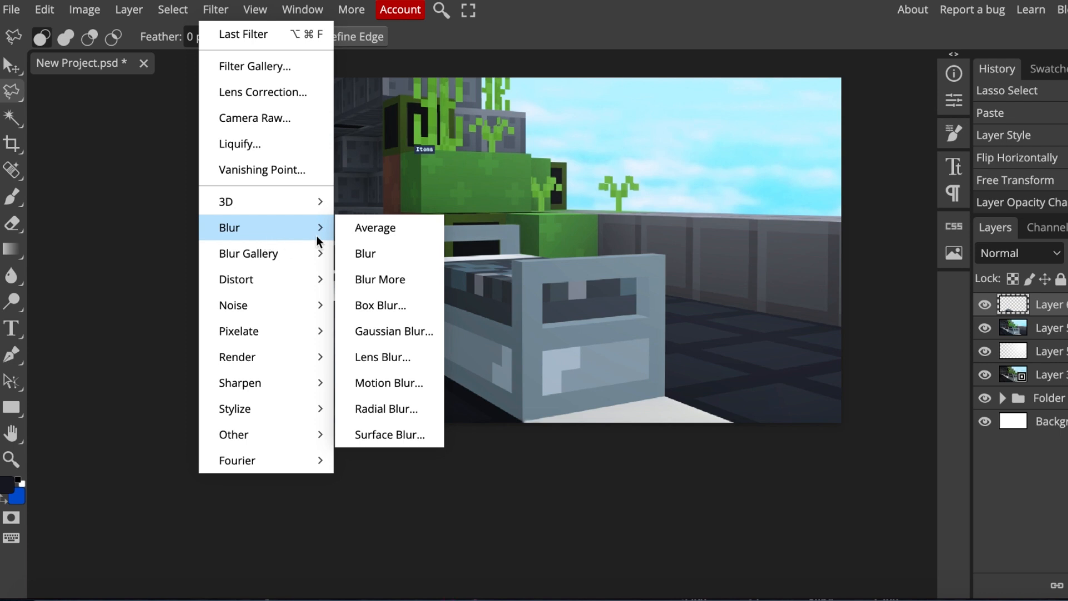
pyautogui.click(393, 337)
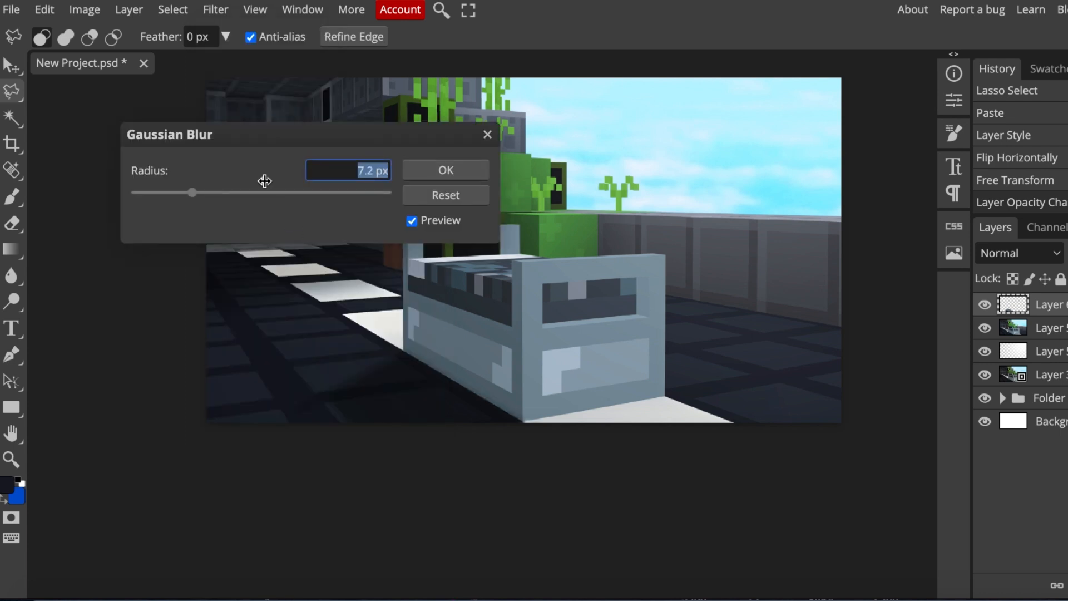
pyautogui.click(214, 195)
pyautogui.moveTo(215, 196); pyautogui.dragTo(222, 195)
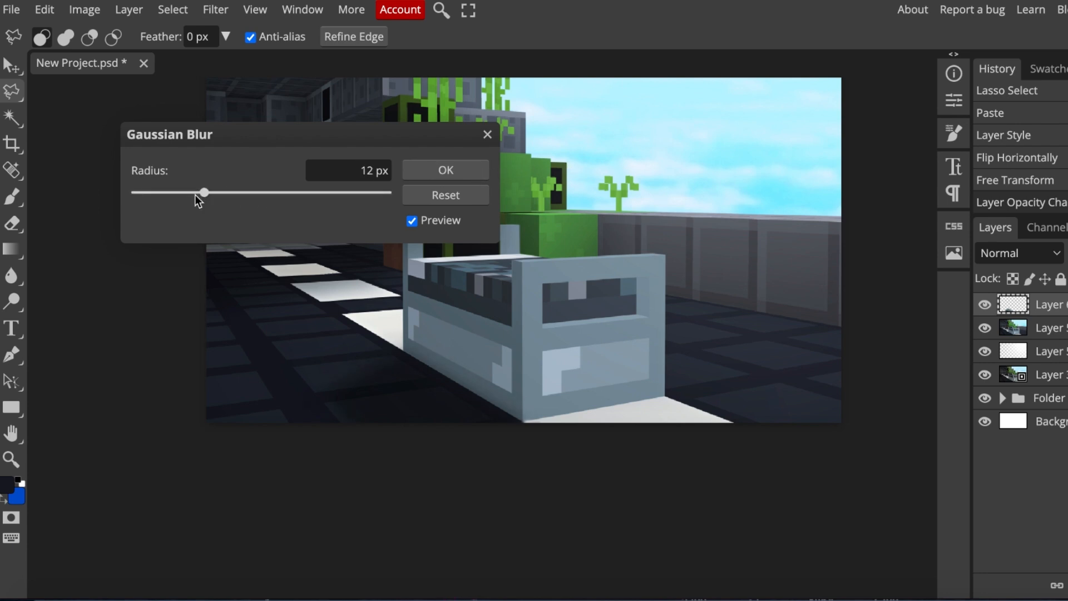
pyautogui.moveTo(192, 194)
pyautogui.mouseDown()
pyautogui.moveTo(137, 195)
pyautogui.moveTo(205, 195)
pyautogui.mouseUp()
pyautogui.click(470, 170)
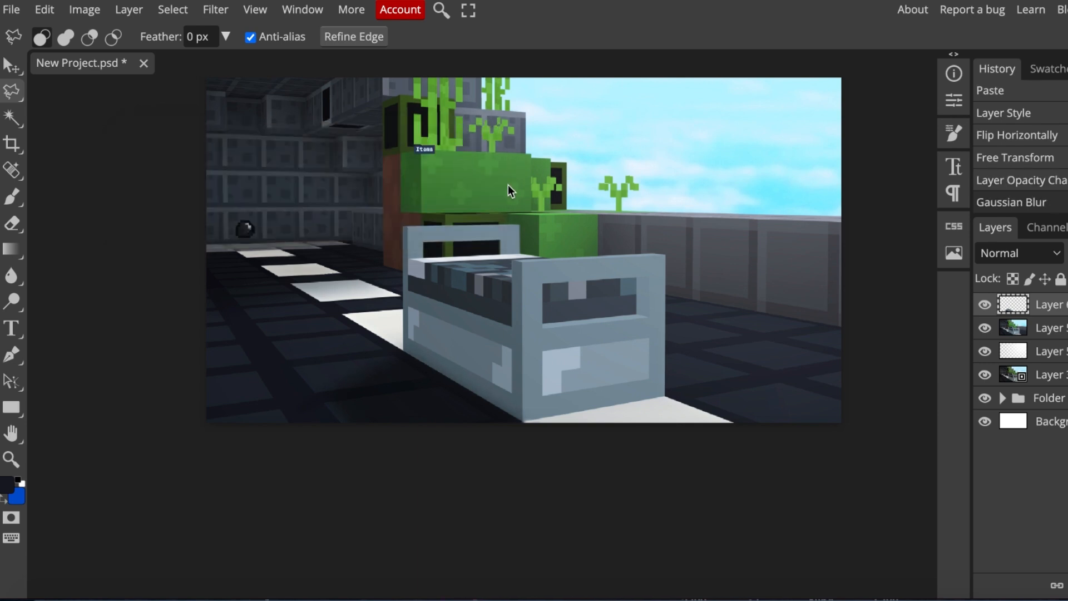
pyautogui.scroll(-2, 652, 282)
pyautogui.scroll(2, 652, 281)
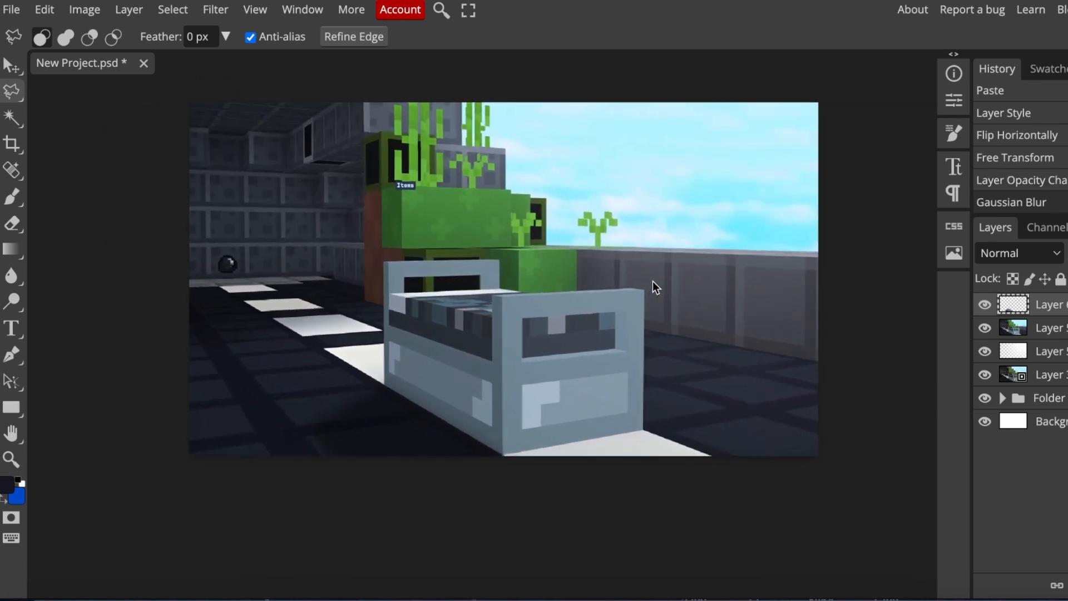
pyautogui.scroll(1, 582, 235)
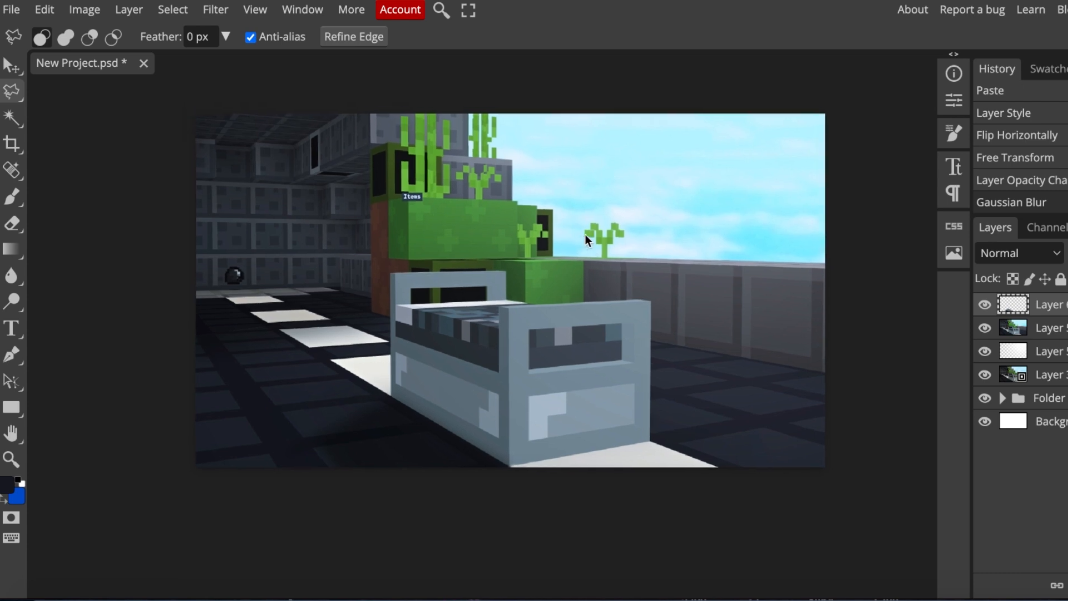
pyautogui.click(15, 67)
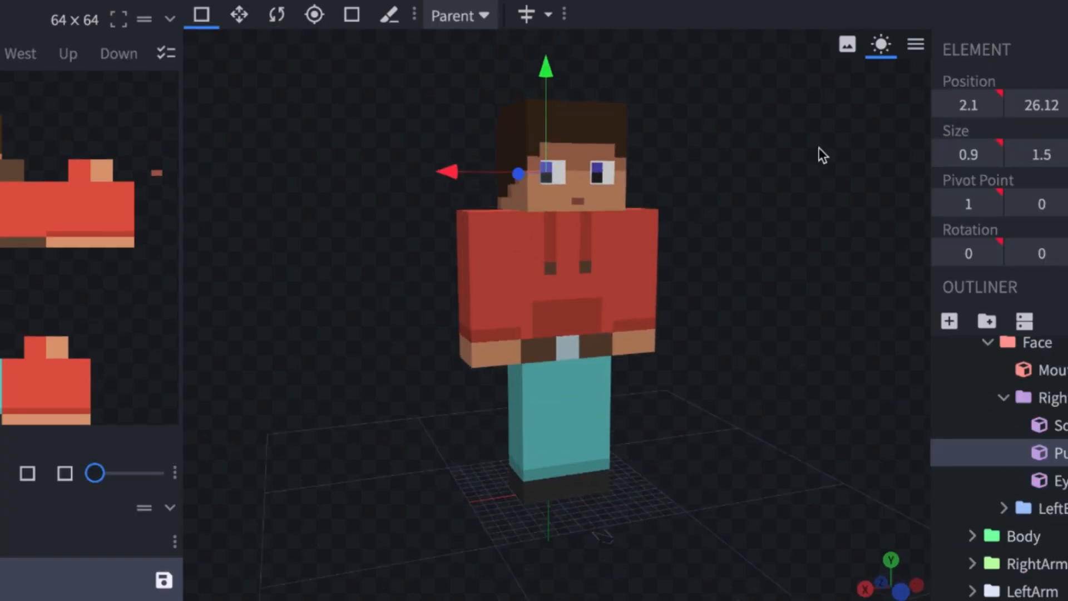
pyautogui.click(1041, 105)
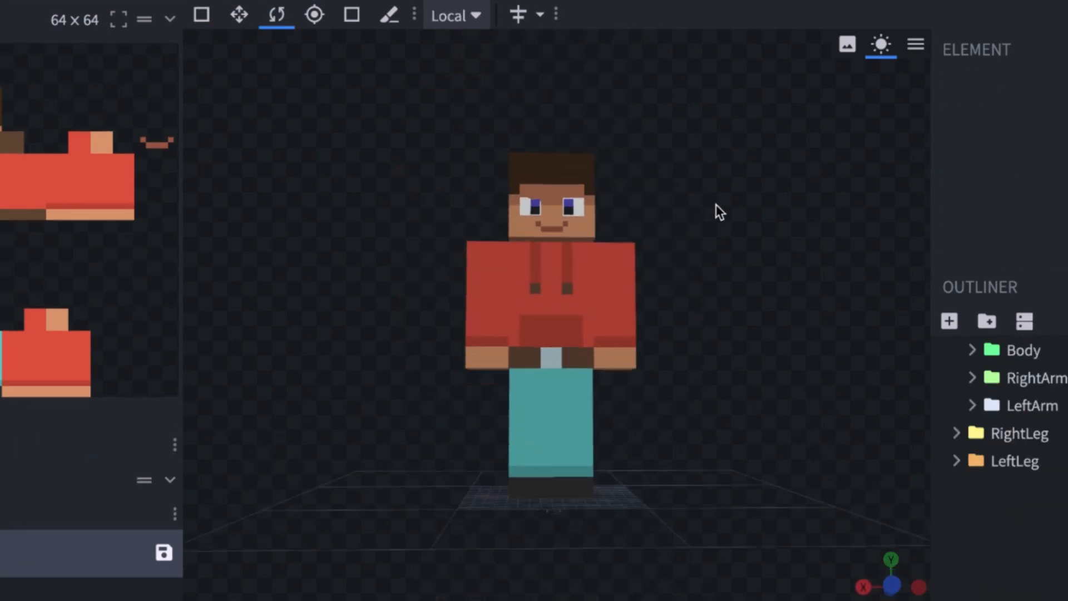
pyautogui.scroll(3, 712, 189)
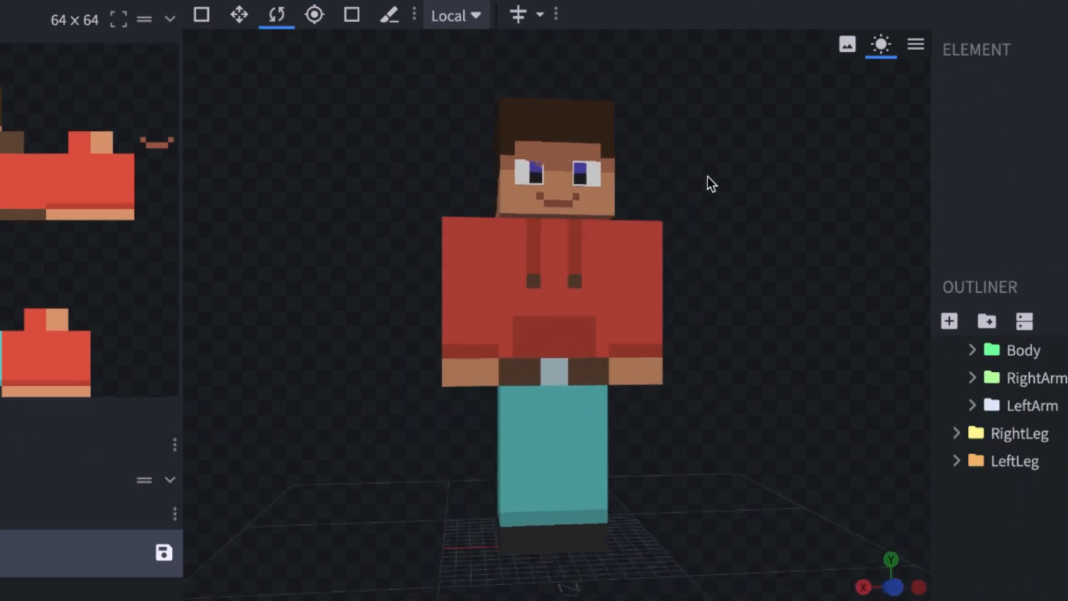